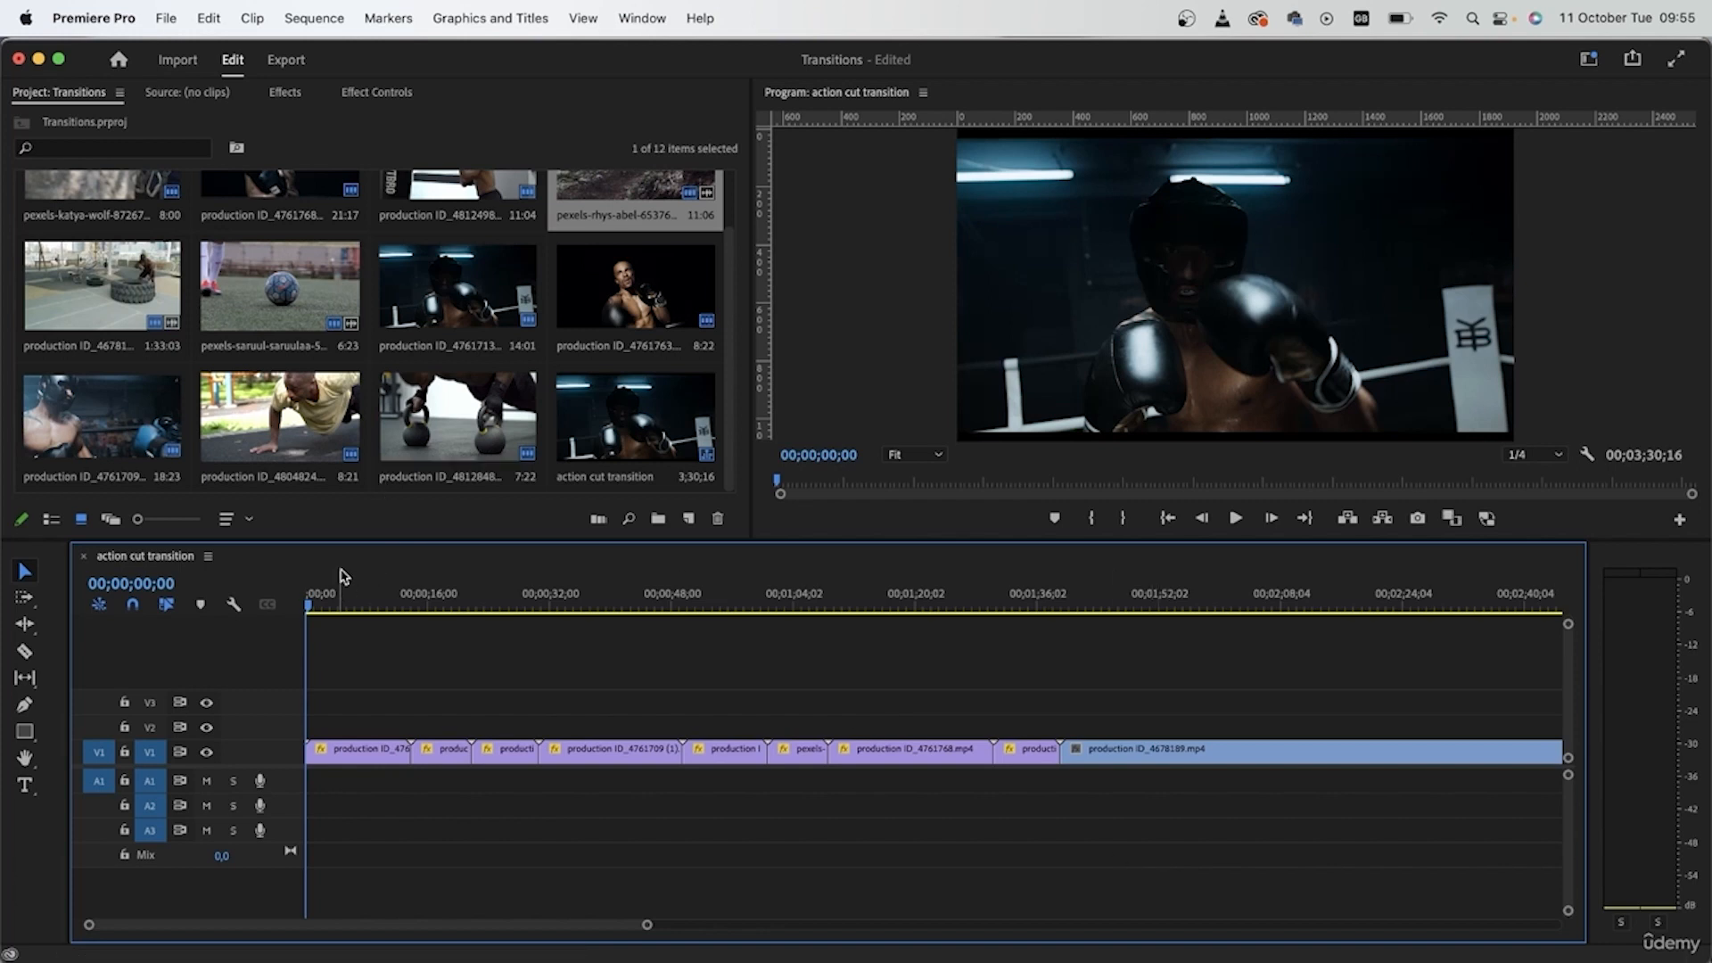
Step: Scrub through the action cut transition sequence, return to its start, and check individual clips on the video track
{"action": "left_click_drag", "start_coordinate": [325, 632], "coordinate": [448, 653]}
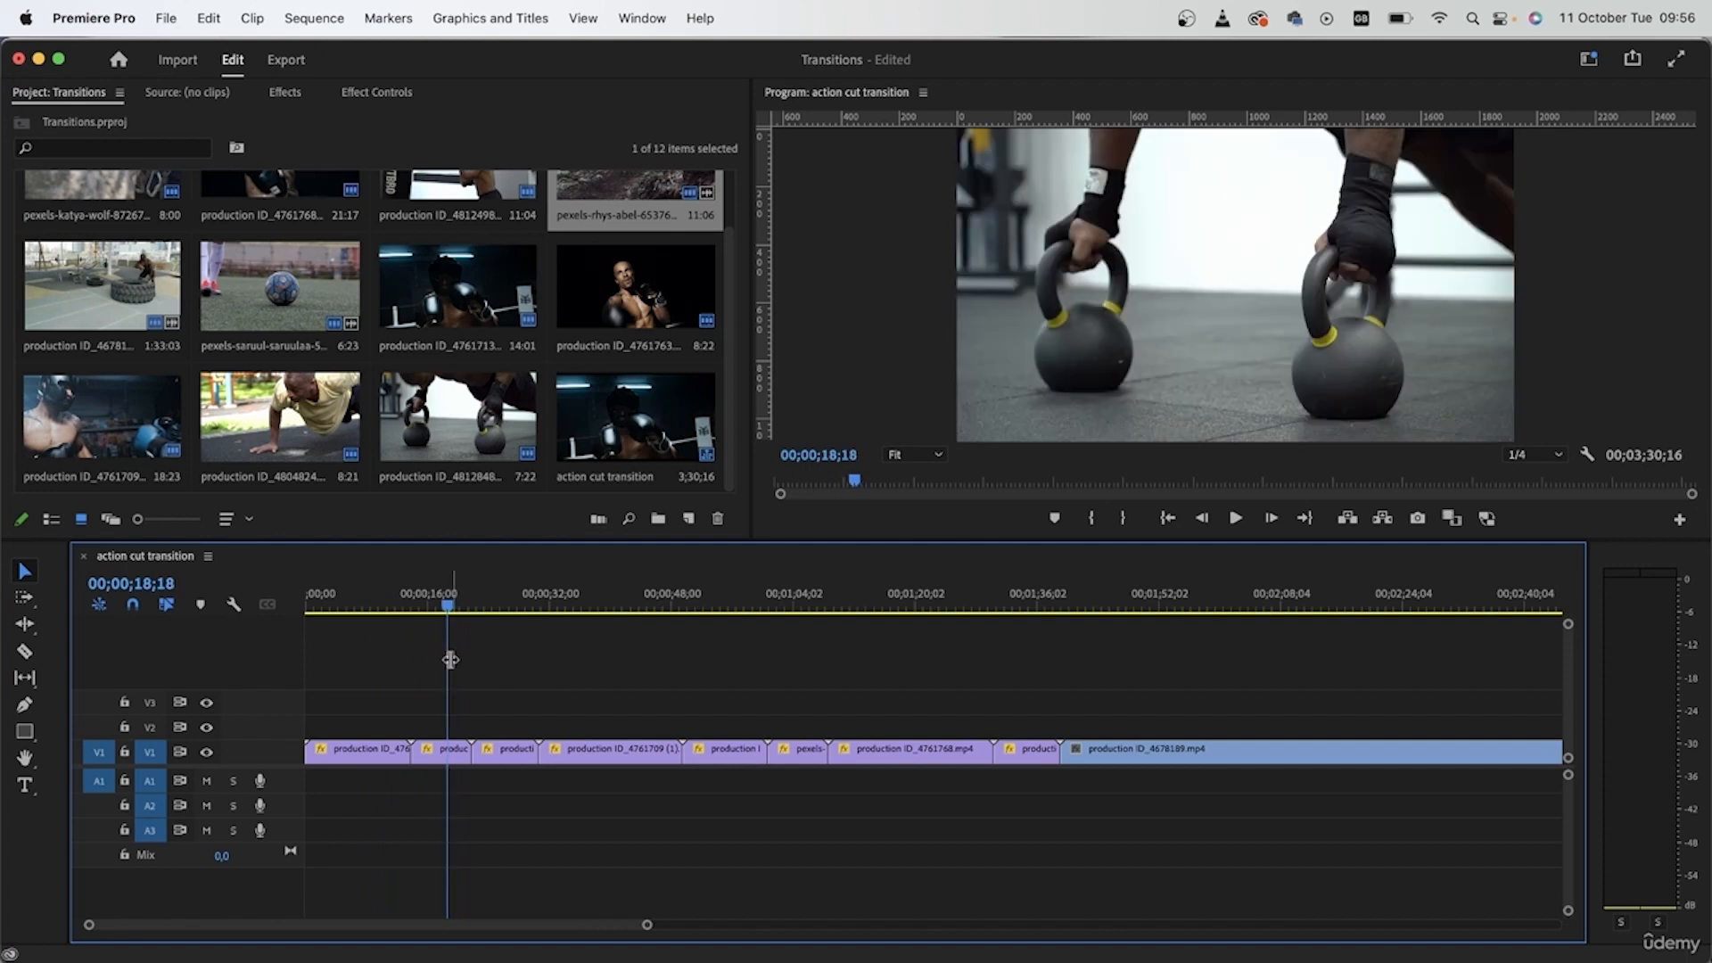
{"action": "left_click", "coordinate": [510, 605]}
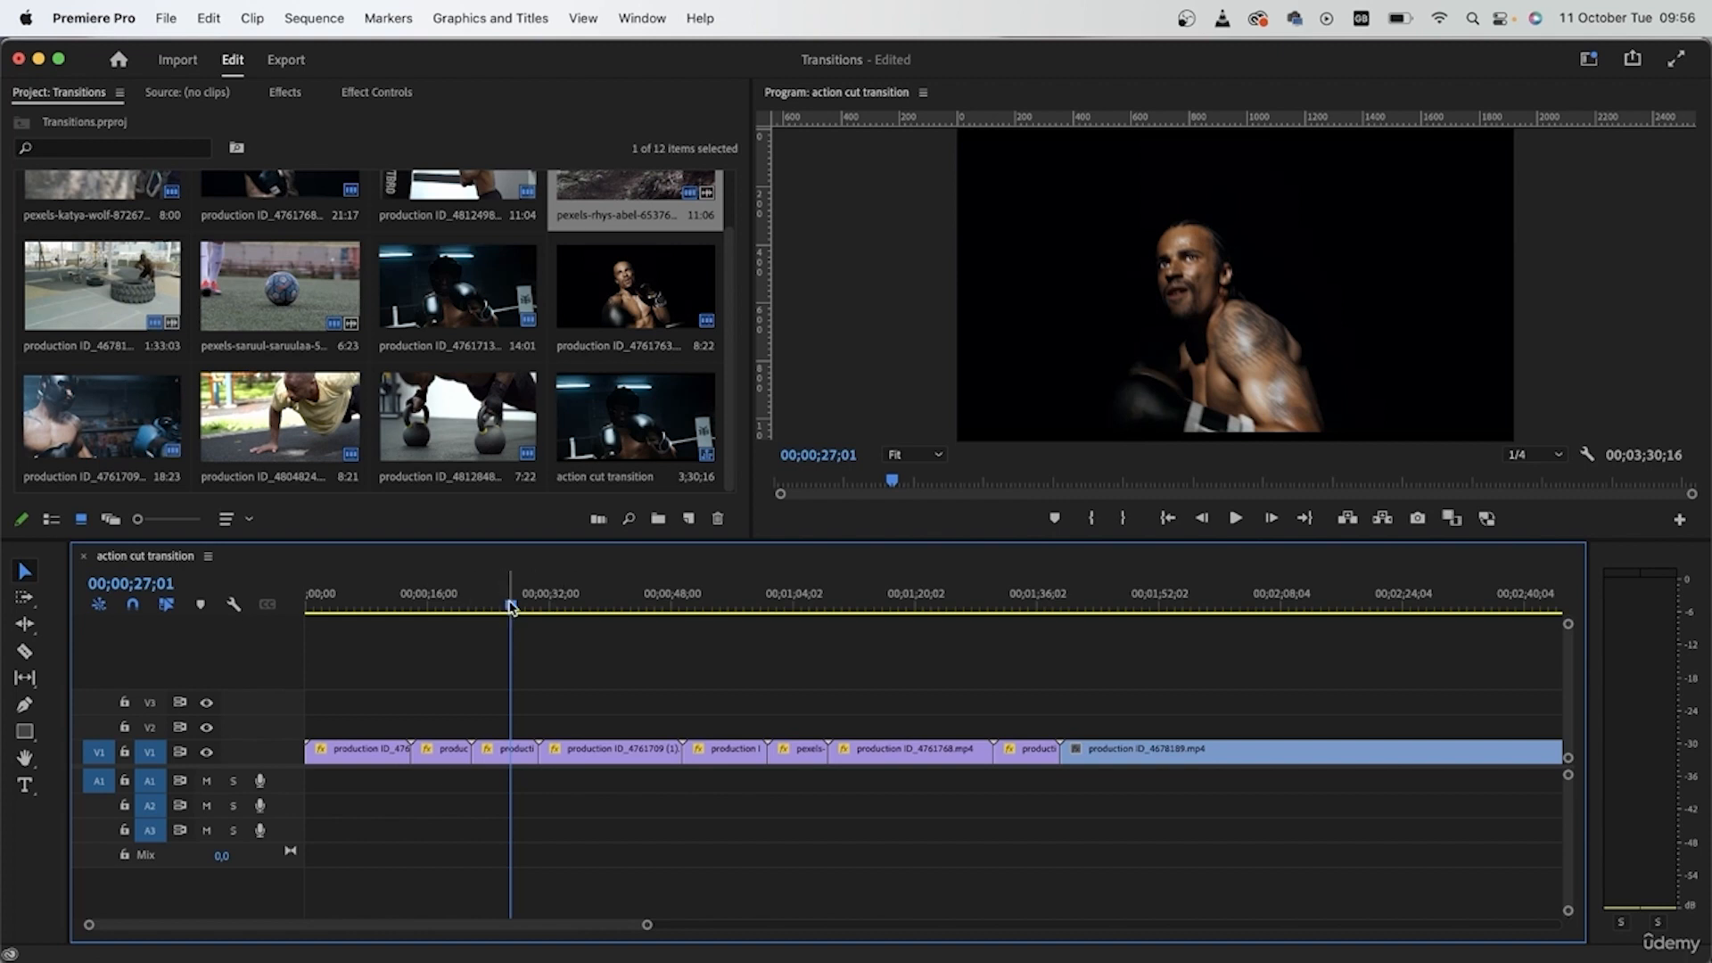
{"action": "left_click_drag", "start_coordinate": [511, 609], "coordinate": [557, 609]}
{"action": "left_click", "coordinate": [557, 751]}
{"action": "key", "text": "Home"}
{"action": "left_click", "coordinate": [572, 828]}
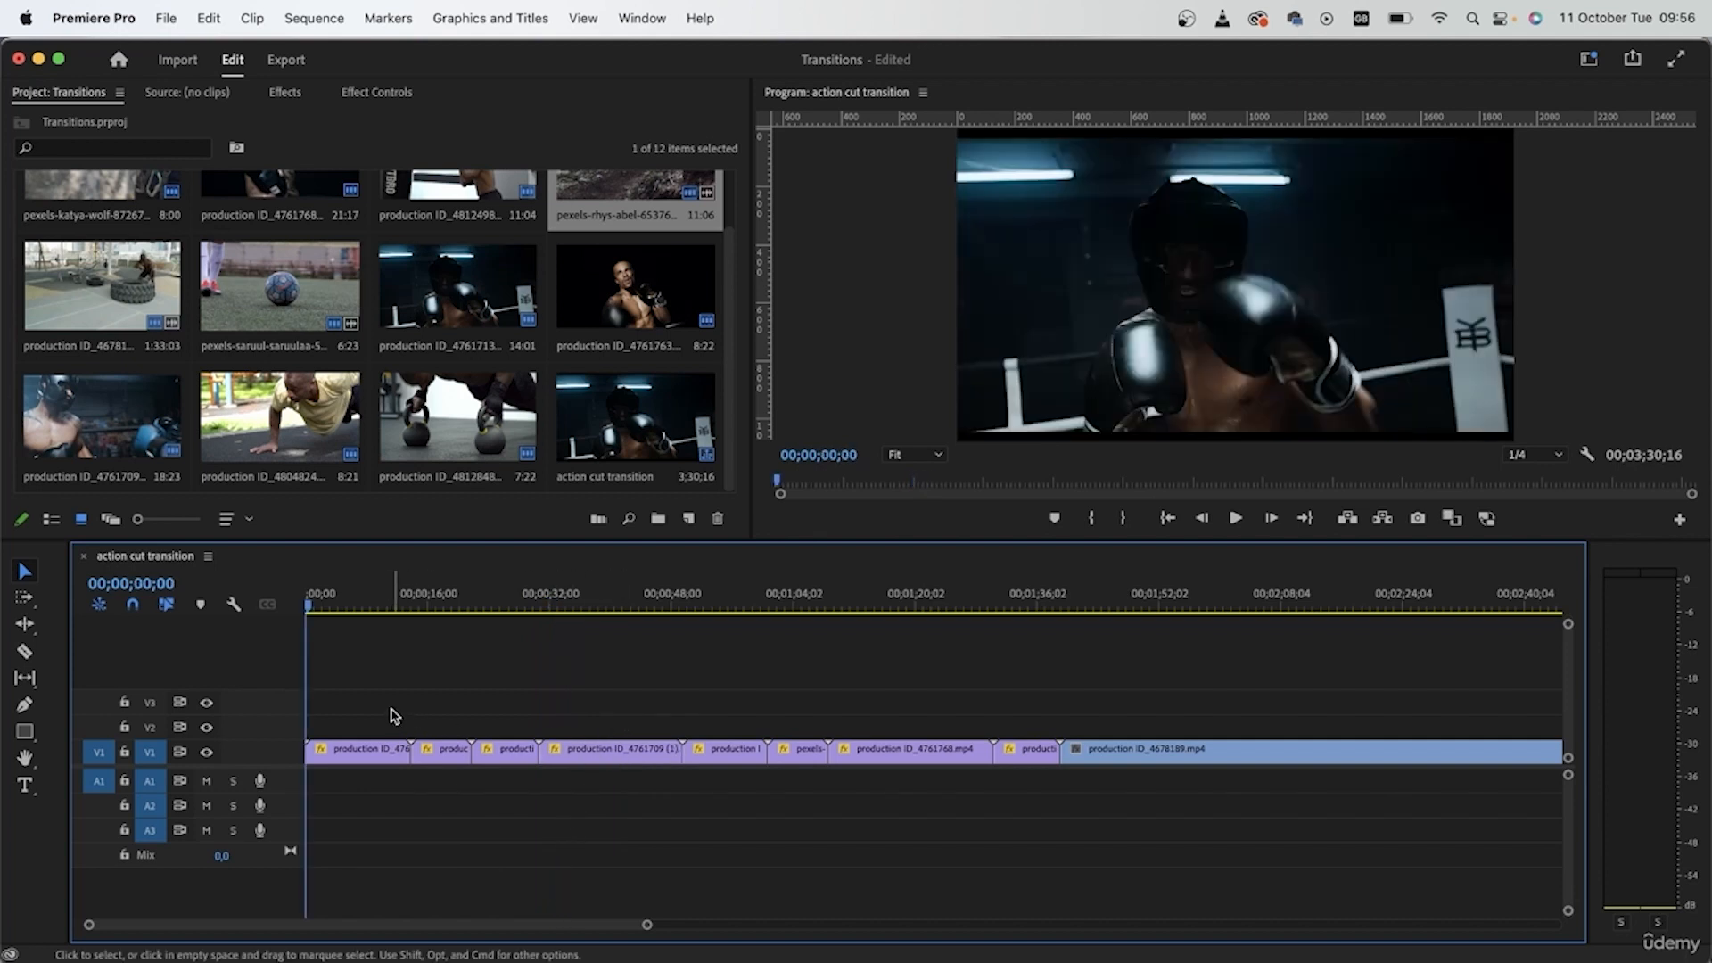
{"action": "left_click", "coordinate": [1247, 759]}
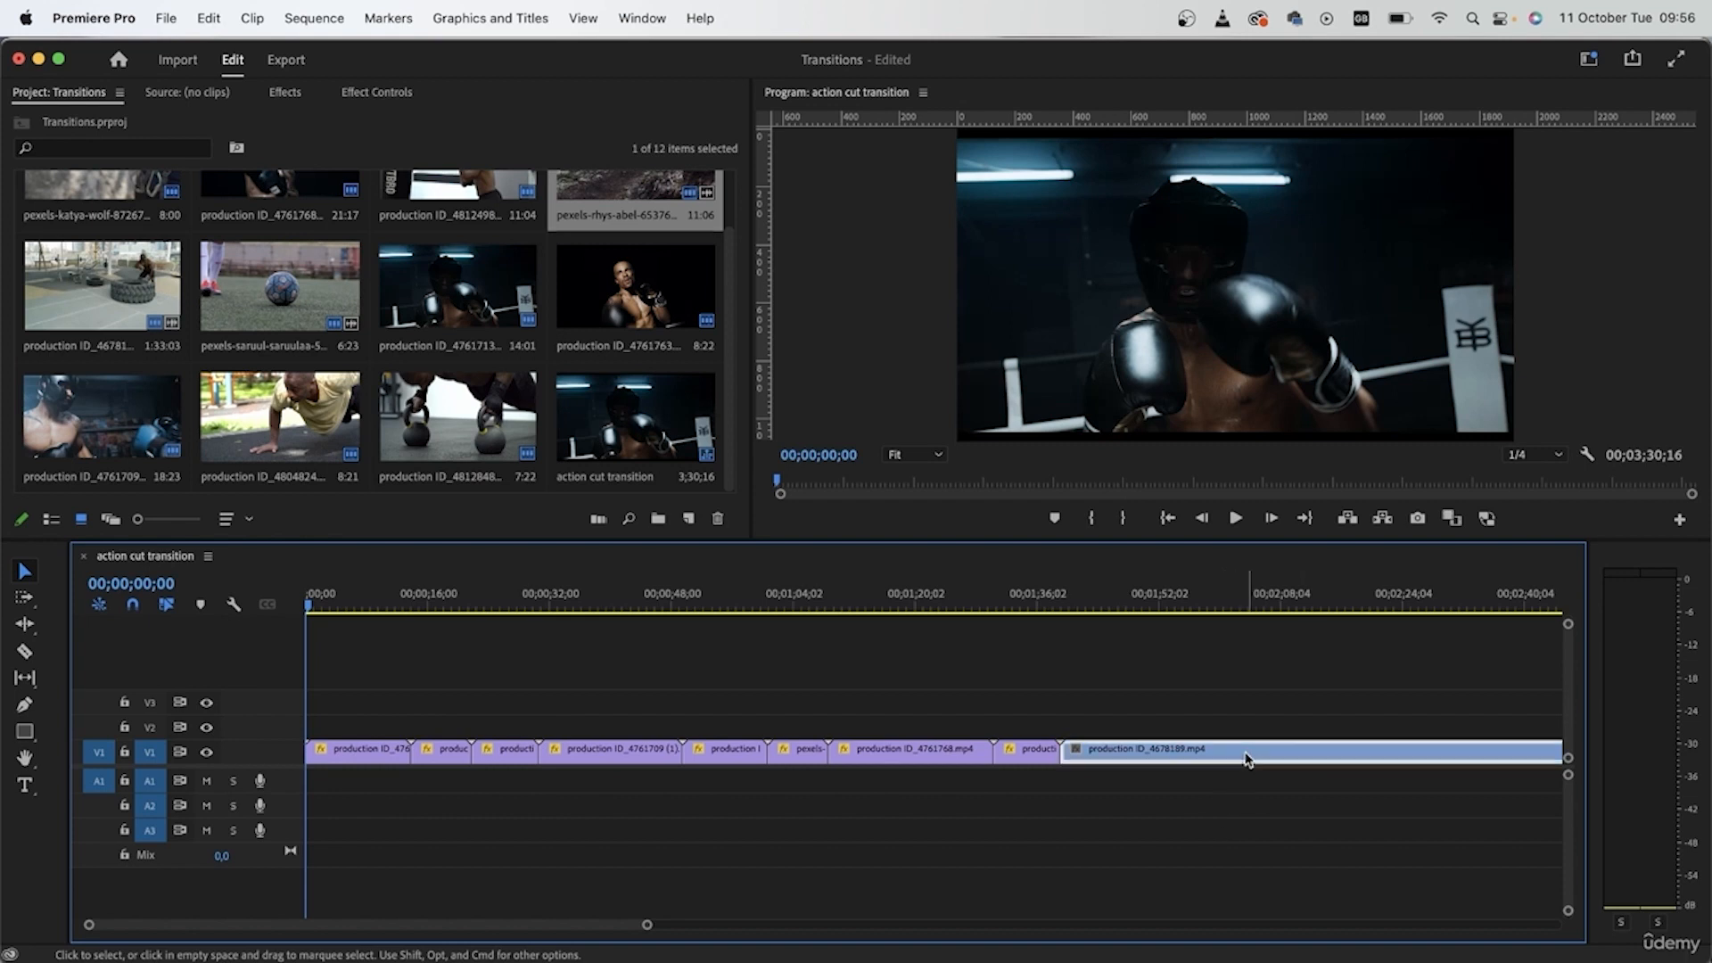
{"action": "left_click", "coordinate": [436, 754]}
{"action": "left_click", "coordinate": [478, 798]}
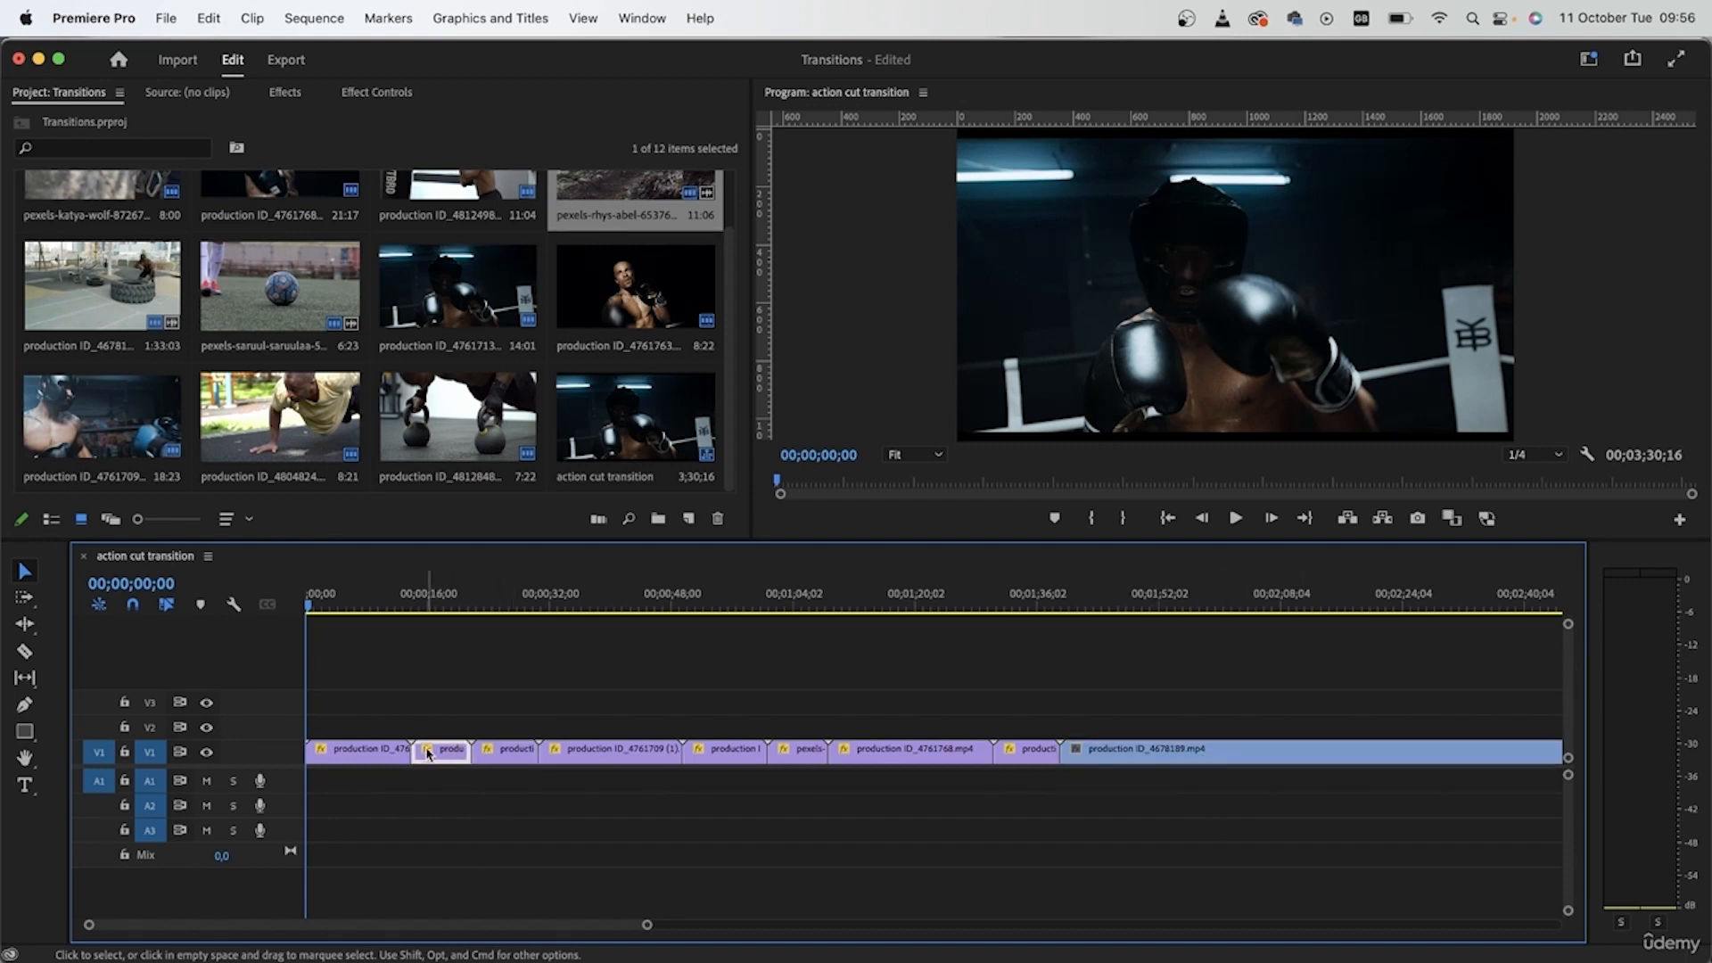
{"action": "left_click", "coordinate": [341, 756]}
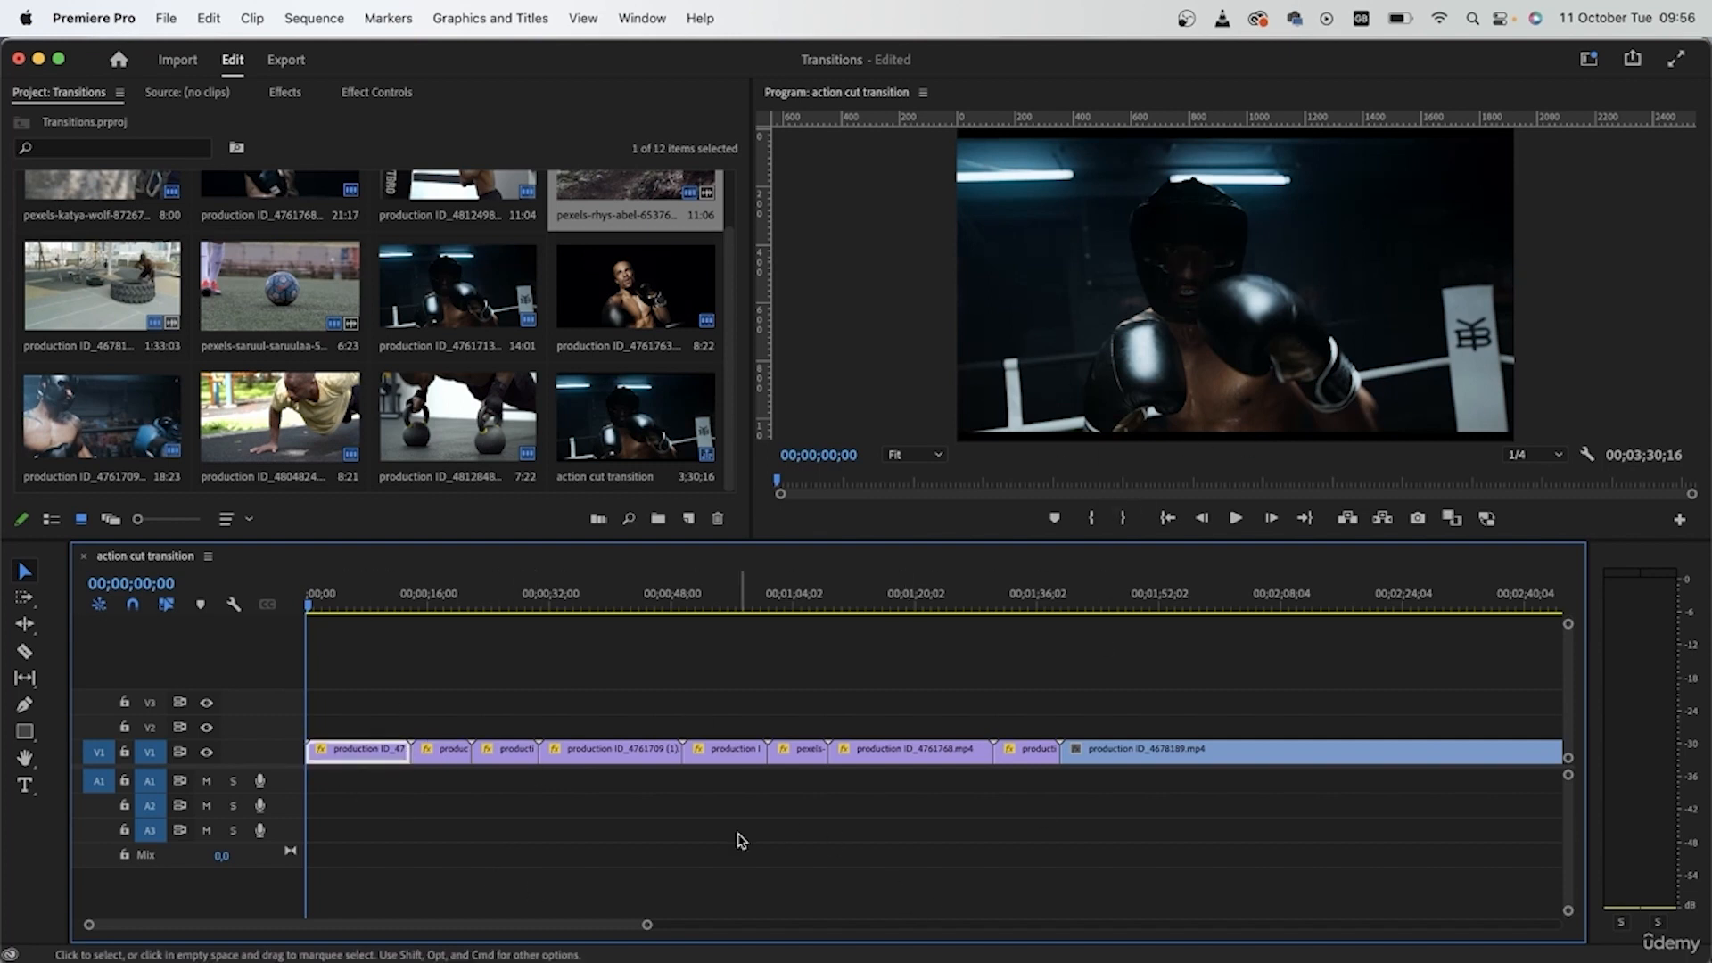
Step: Play the opening seconds of the first clip, production ID_4761713.mp4, at a closer timeline scale
{"action": "key", "text": "equal"}
{"action": "key", "text": "equal"}
{"action": "key", "text": "equal"}
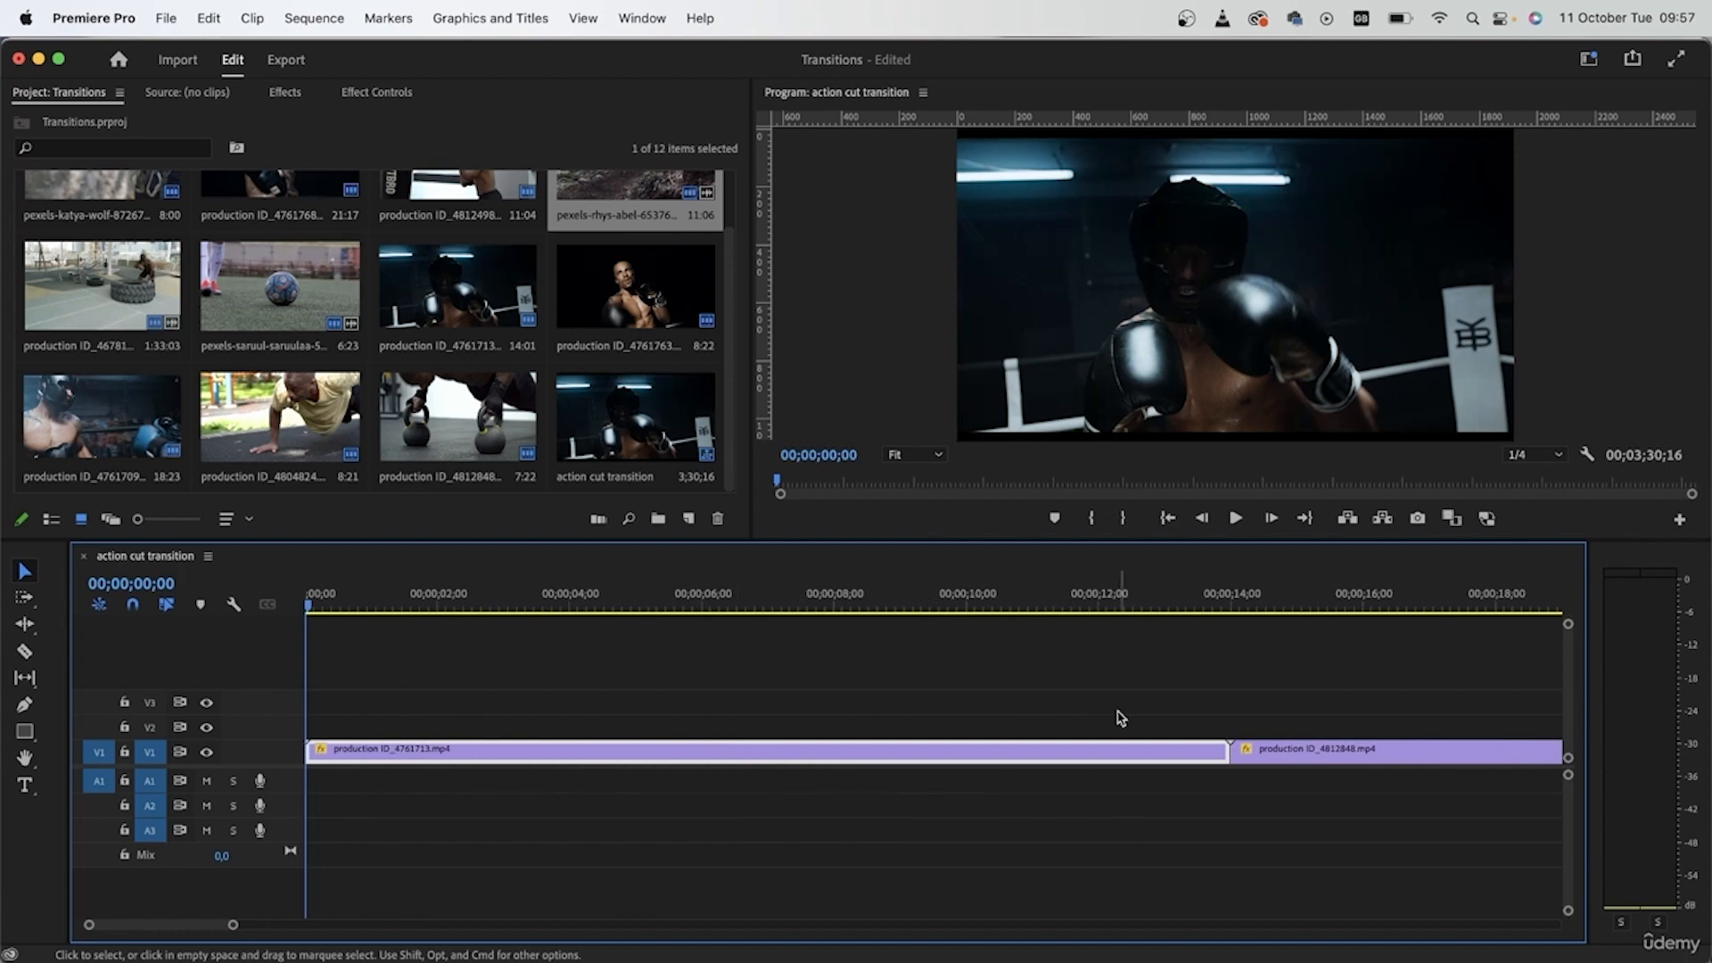
{"action": "key", "text": "space"}
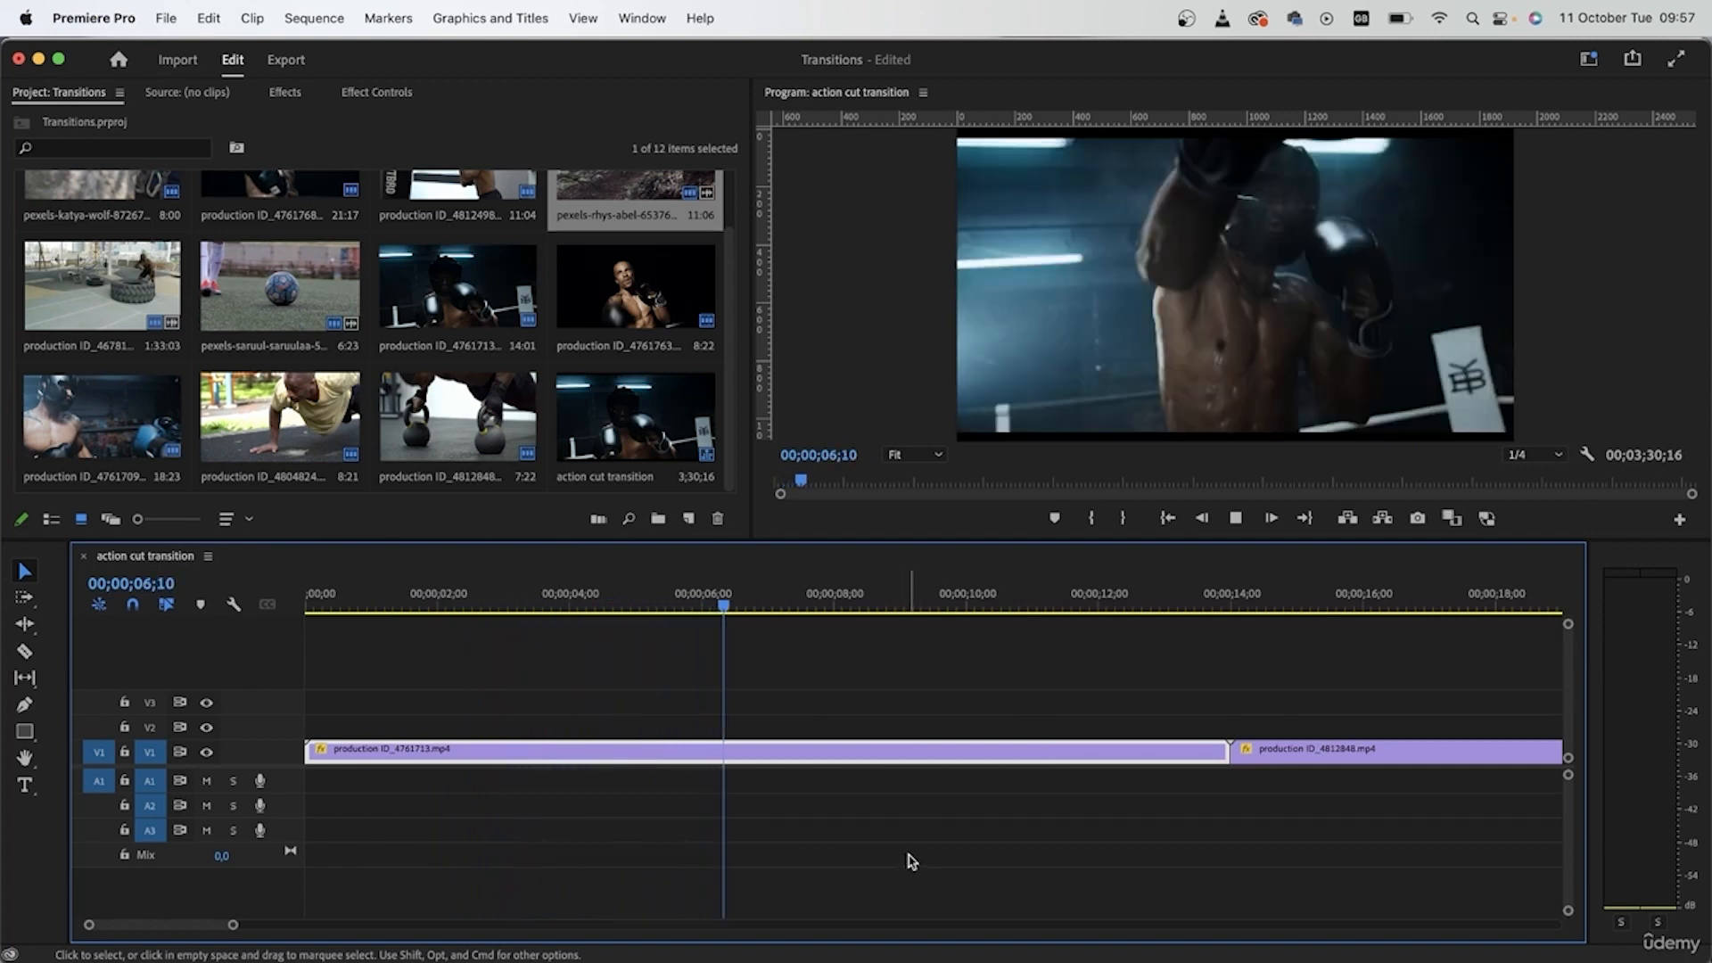
{"action": "key", "text": "space"}
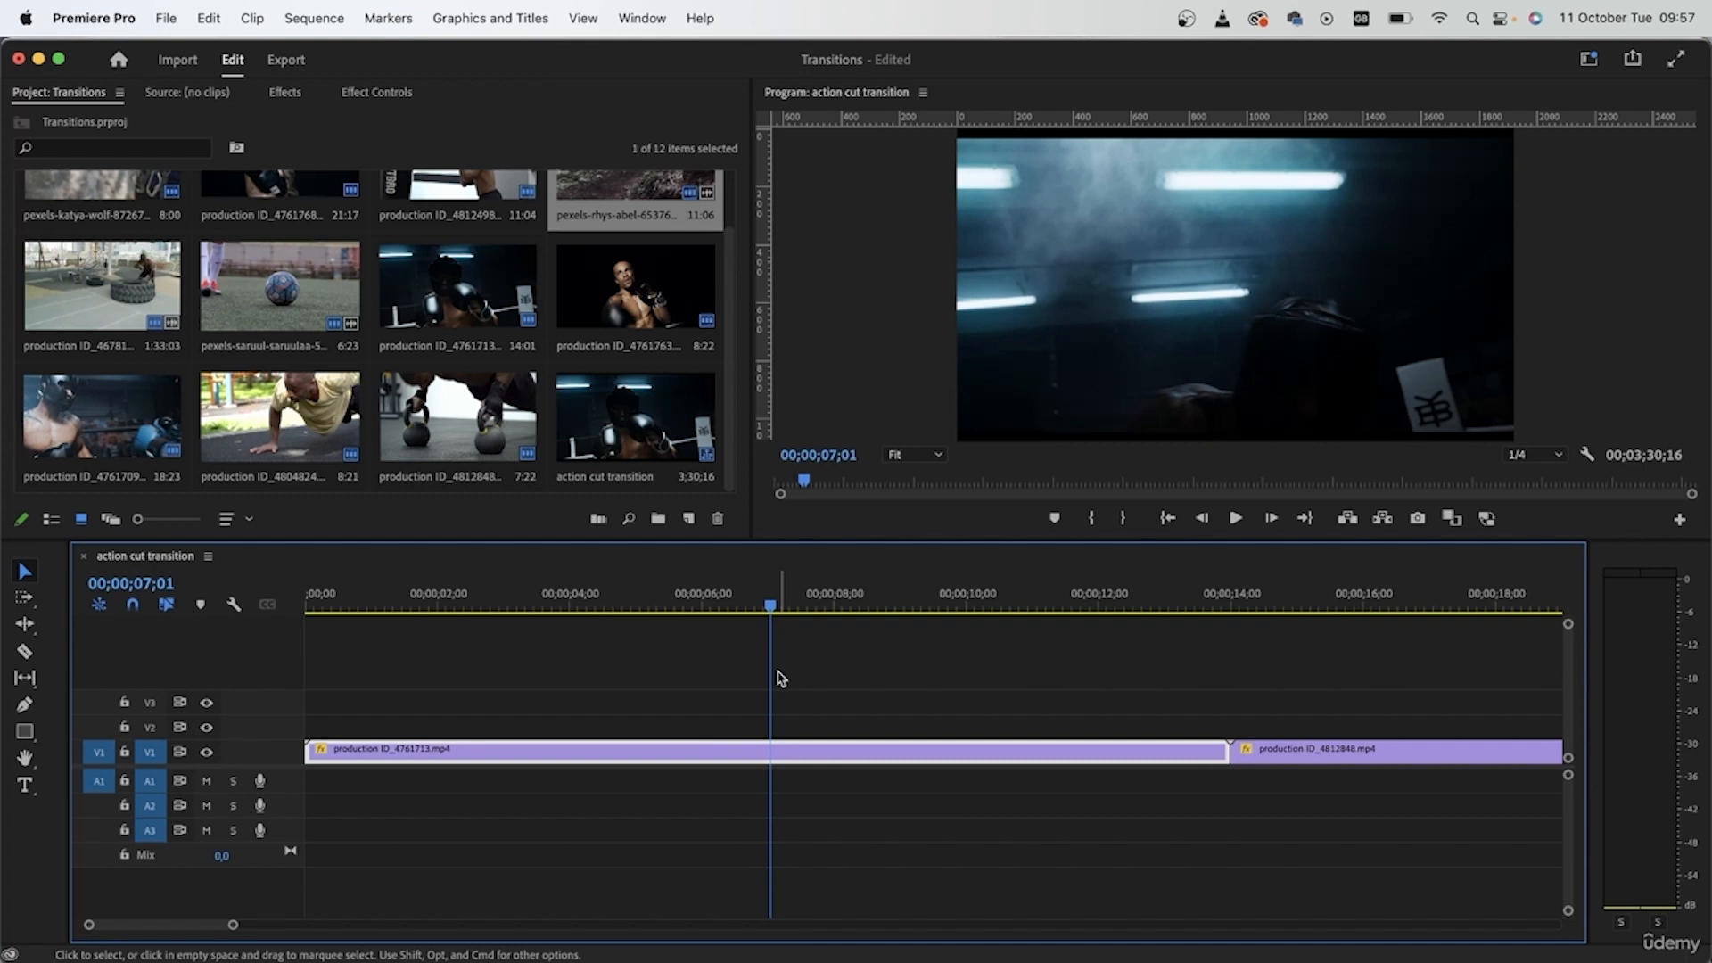
Step: Cut off the first clip's opening before 00;00;01;19 and split the remaining footage at about 3 seconds
{"action": "left_click_drag", "start_coordinate": [687, 606], "coordinate": [574, 680]}
{"action": "left_click_drag", "start_coordinate": [497, 603], "coordinate": [417, 609]}
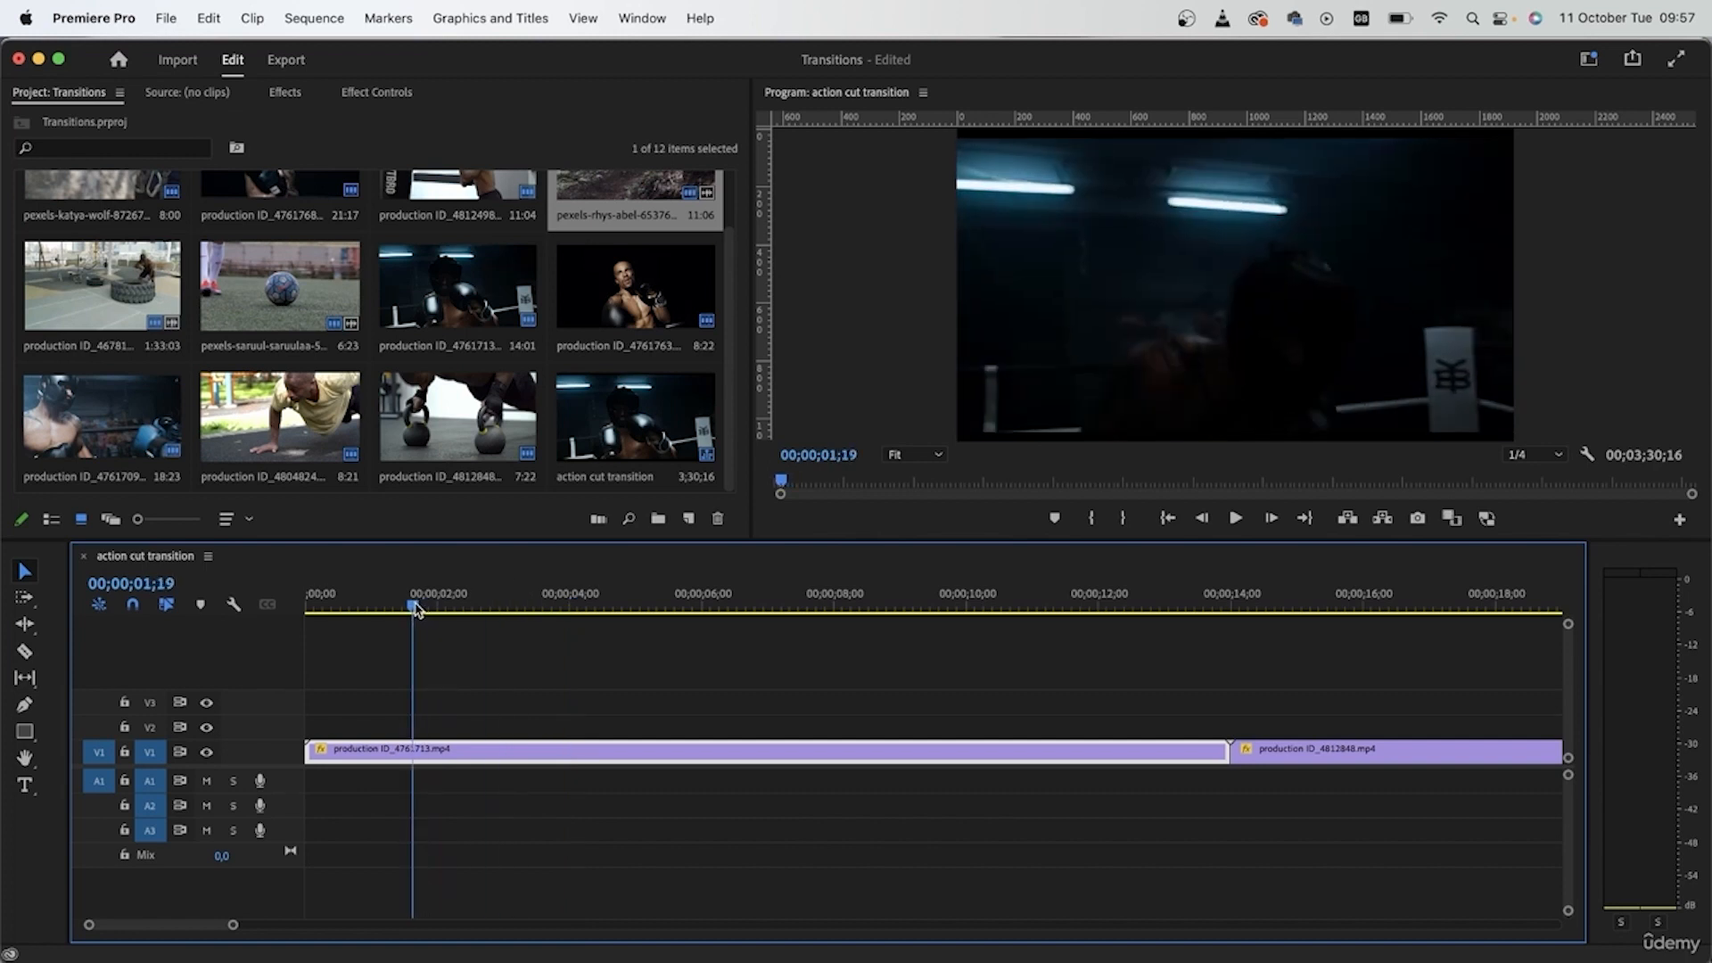
{"action": "key", "text": "super+k"}
{"action": "left_click", "coordinate": [362, 749]}
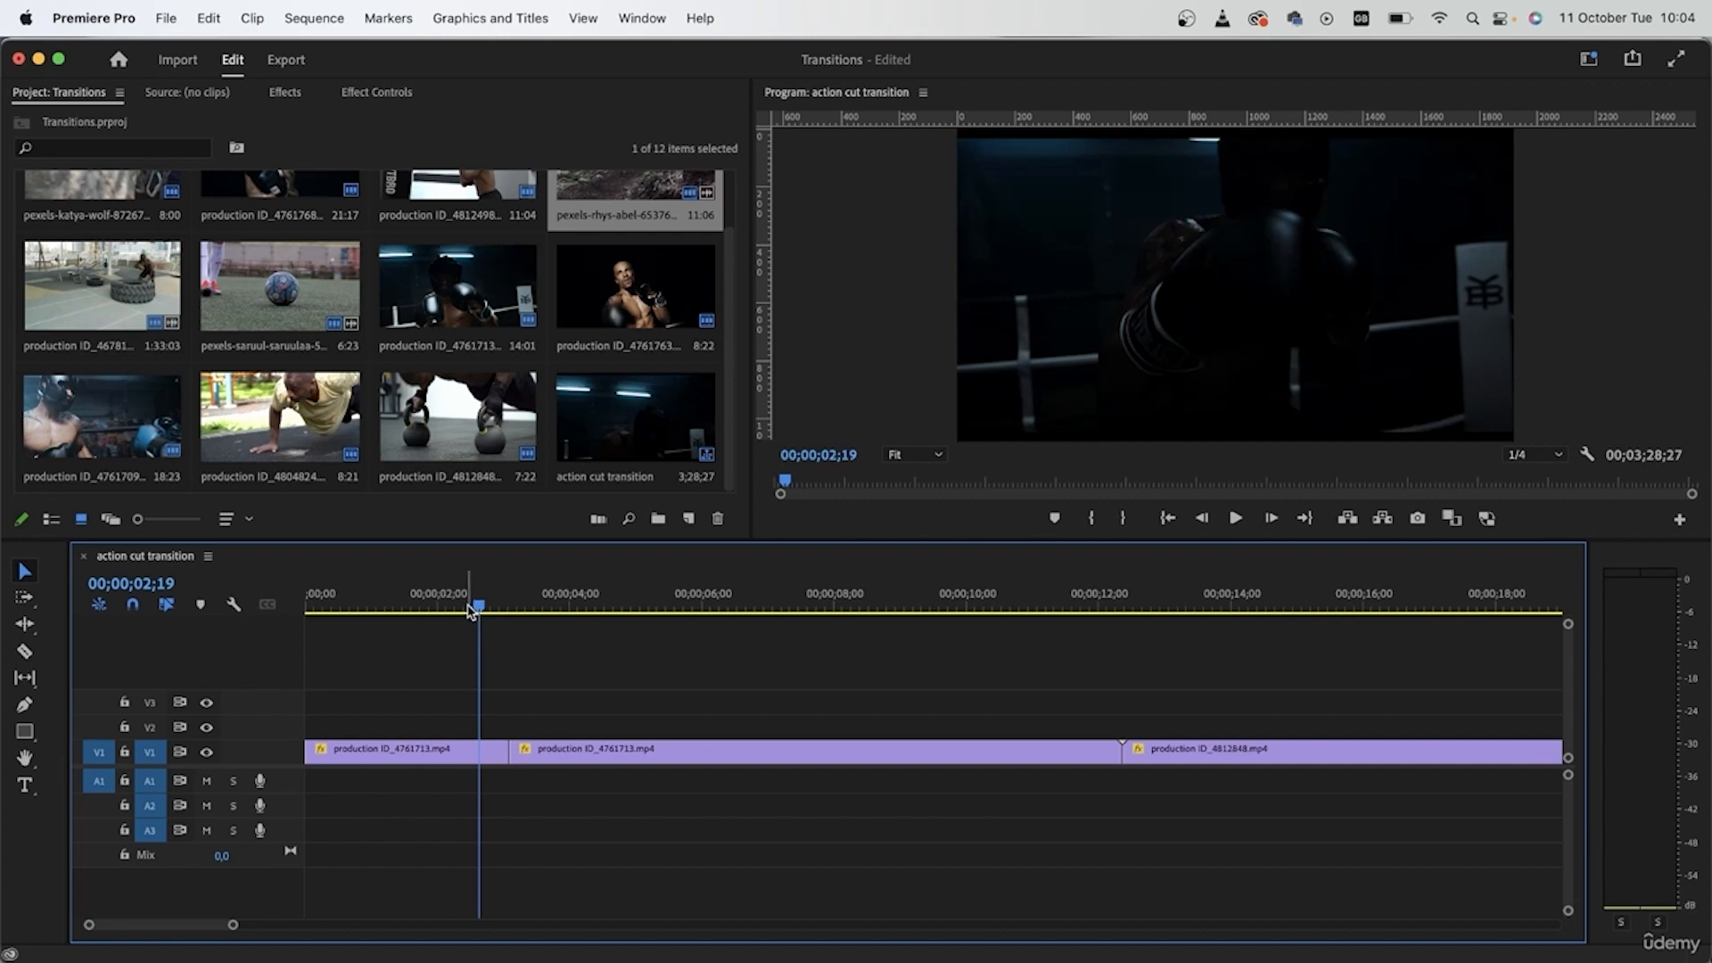
Step: Delete the second piece of production ID_4761713.mp4 and close the gap before the kettlebell clip
{"action": "left_click_drag", "start_coordinate": [473, 612], "coordinate": [182, 628]}
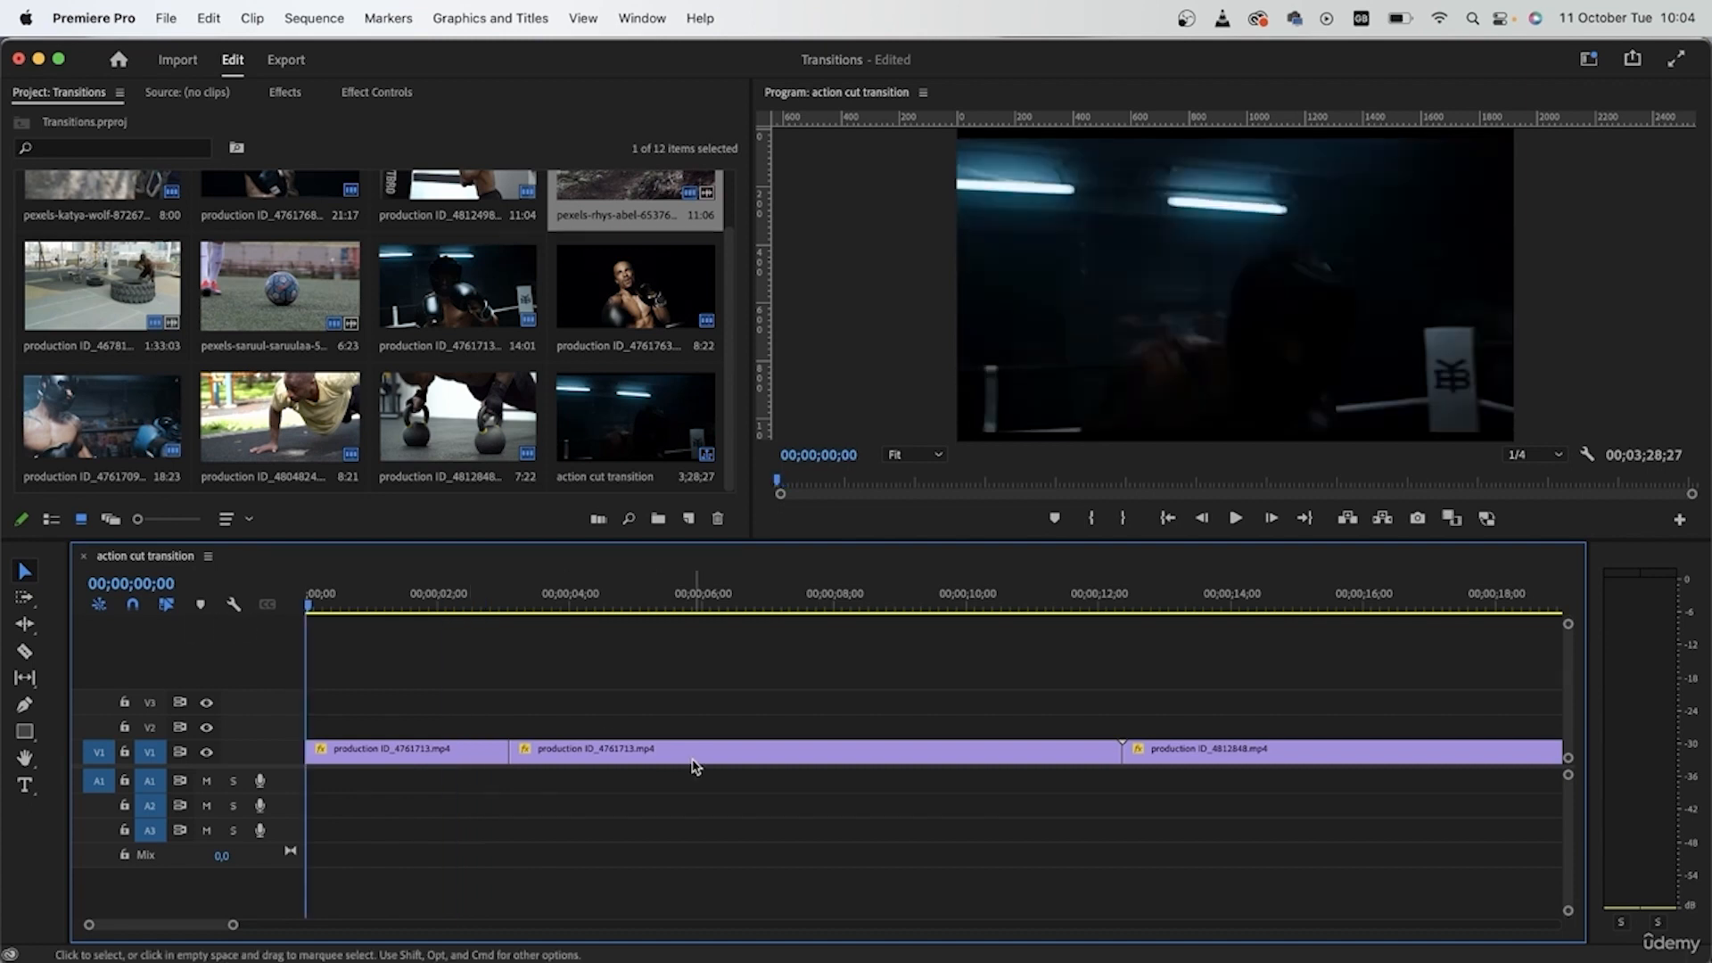
{"action": "key", "text": "Delete"}
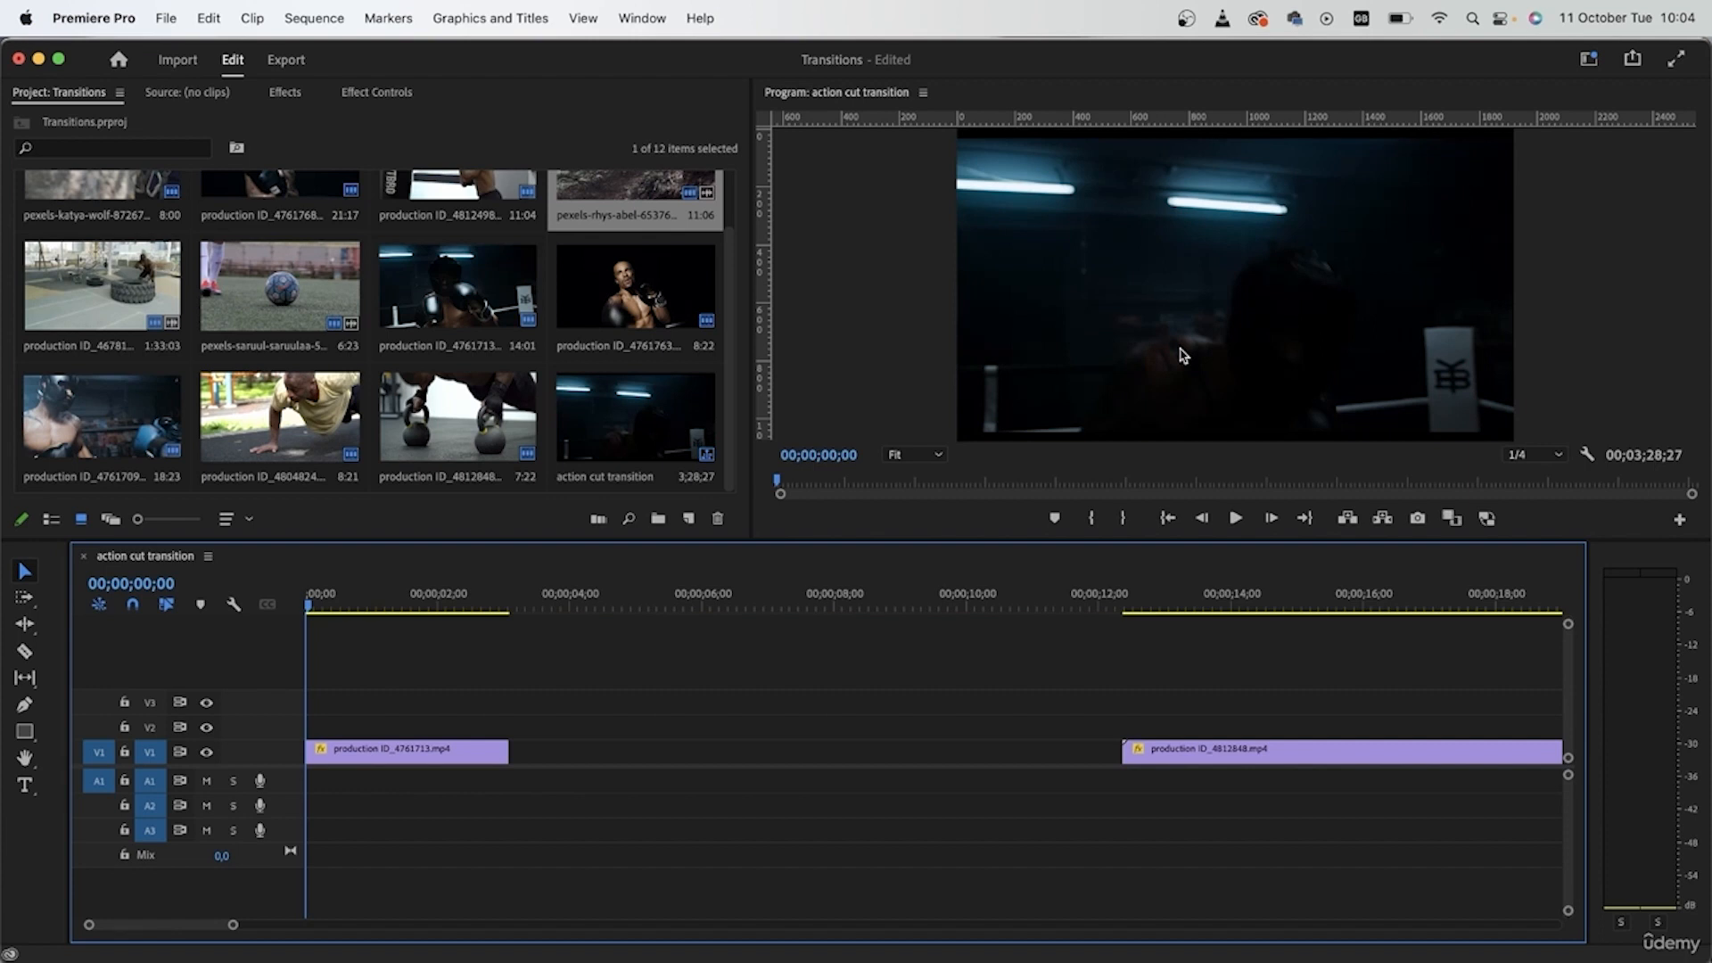
{"action": "key", "text": "space"}
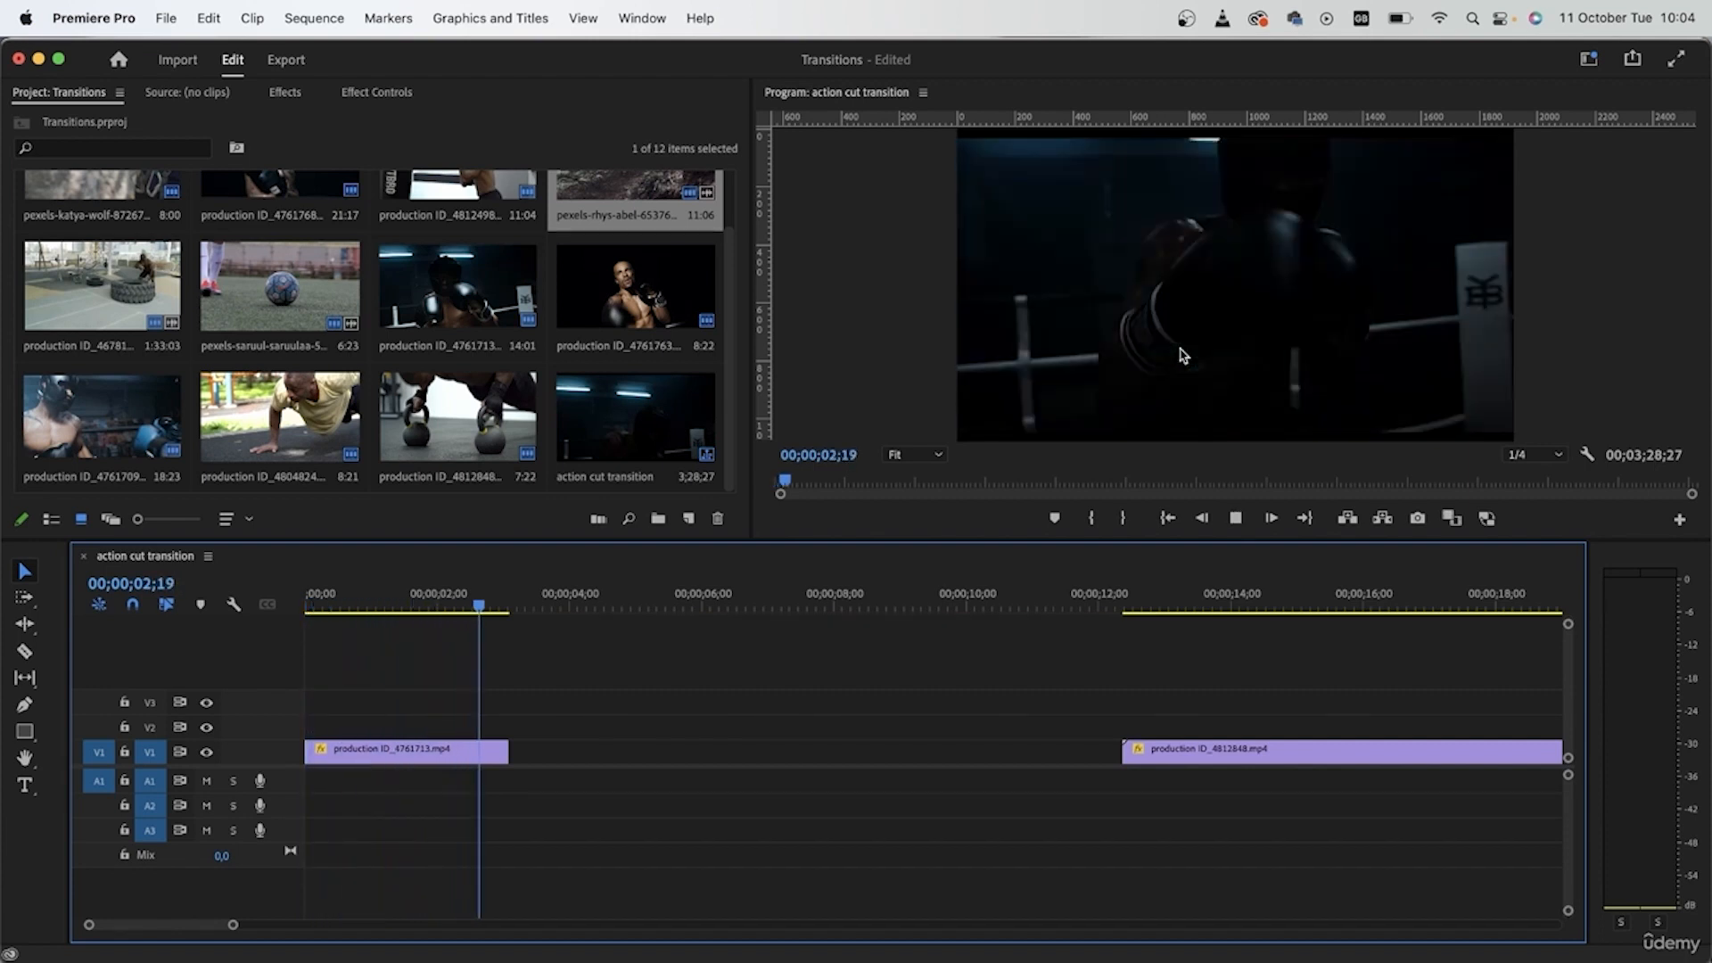
{"action": "left_click", "coordinate": [568, 754]}
{"action": "key", "text": "Delete"}
Step: Split production ID_4812848.mp4 at 00;00;05;06 and delete the part before the cut
{"action": "left_click", "coordinate": [582, 603]}
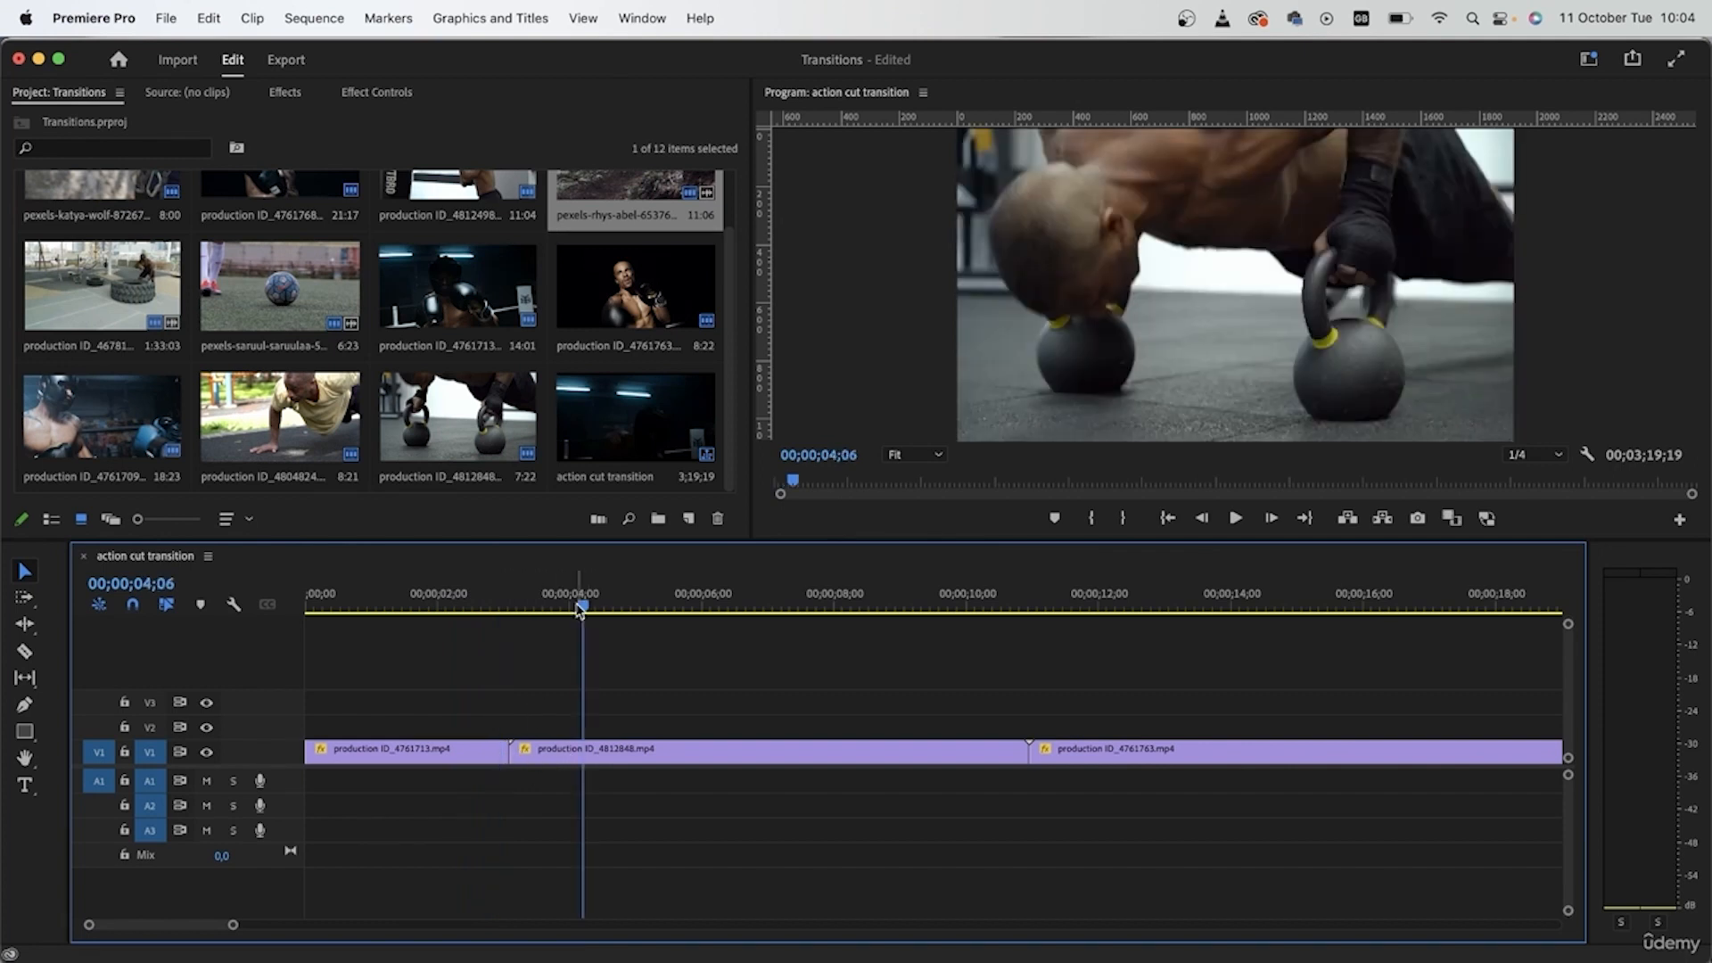
{"action": "left_click_drag", "start_coordinate": [511, 607], "coordinate": [648, 765]}
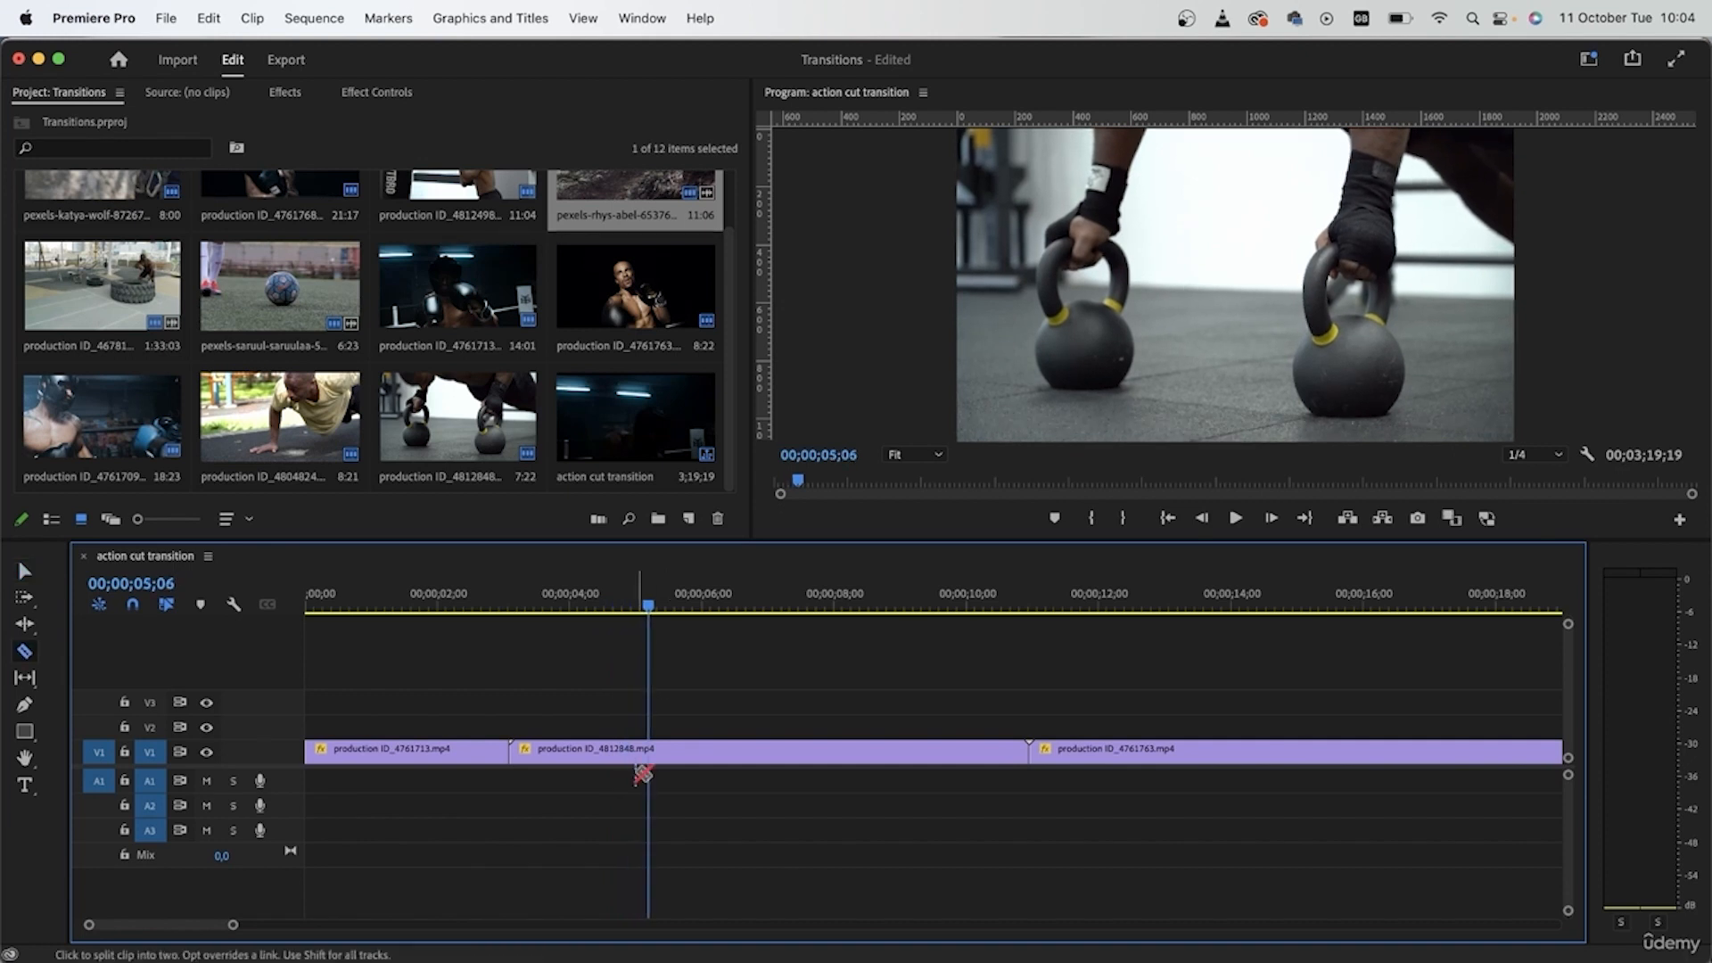
{"action": "key", "text": "super+k"}
{"action": "left_click", "coordinate": [603, 751]}
{"action": "key", "text": "Delete"}
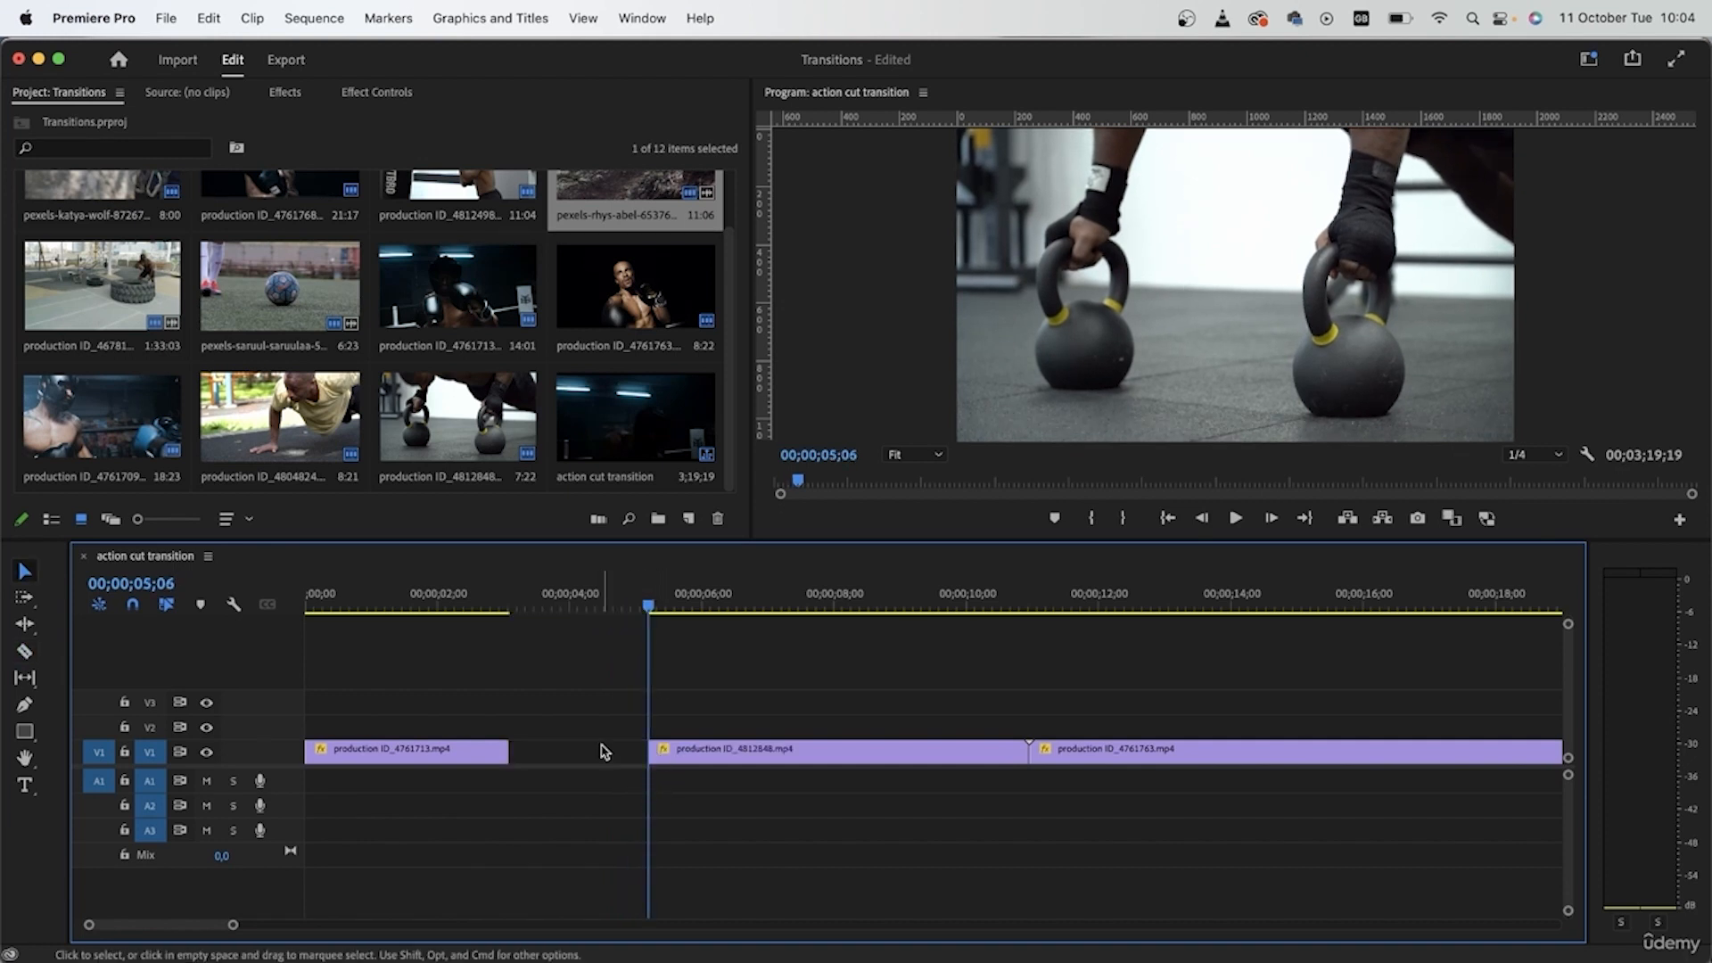
Step: Split the kettlebell clip at 00;00;07;15, delete the part after the cut, and close the gaps around the kept piece
{"action": "left_click_drag", "start_coordinate": [673, 614], "coordinate": [804, 667]}
{"action": "key", "text": "c"}
{"action": "left_click", "coordinate": [805, 755]}
{"action": "key", "text": "v"}
{"action": "left_click", "coordinate": [848, 756]}
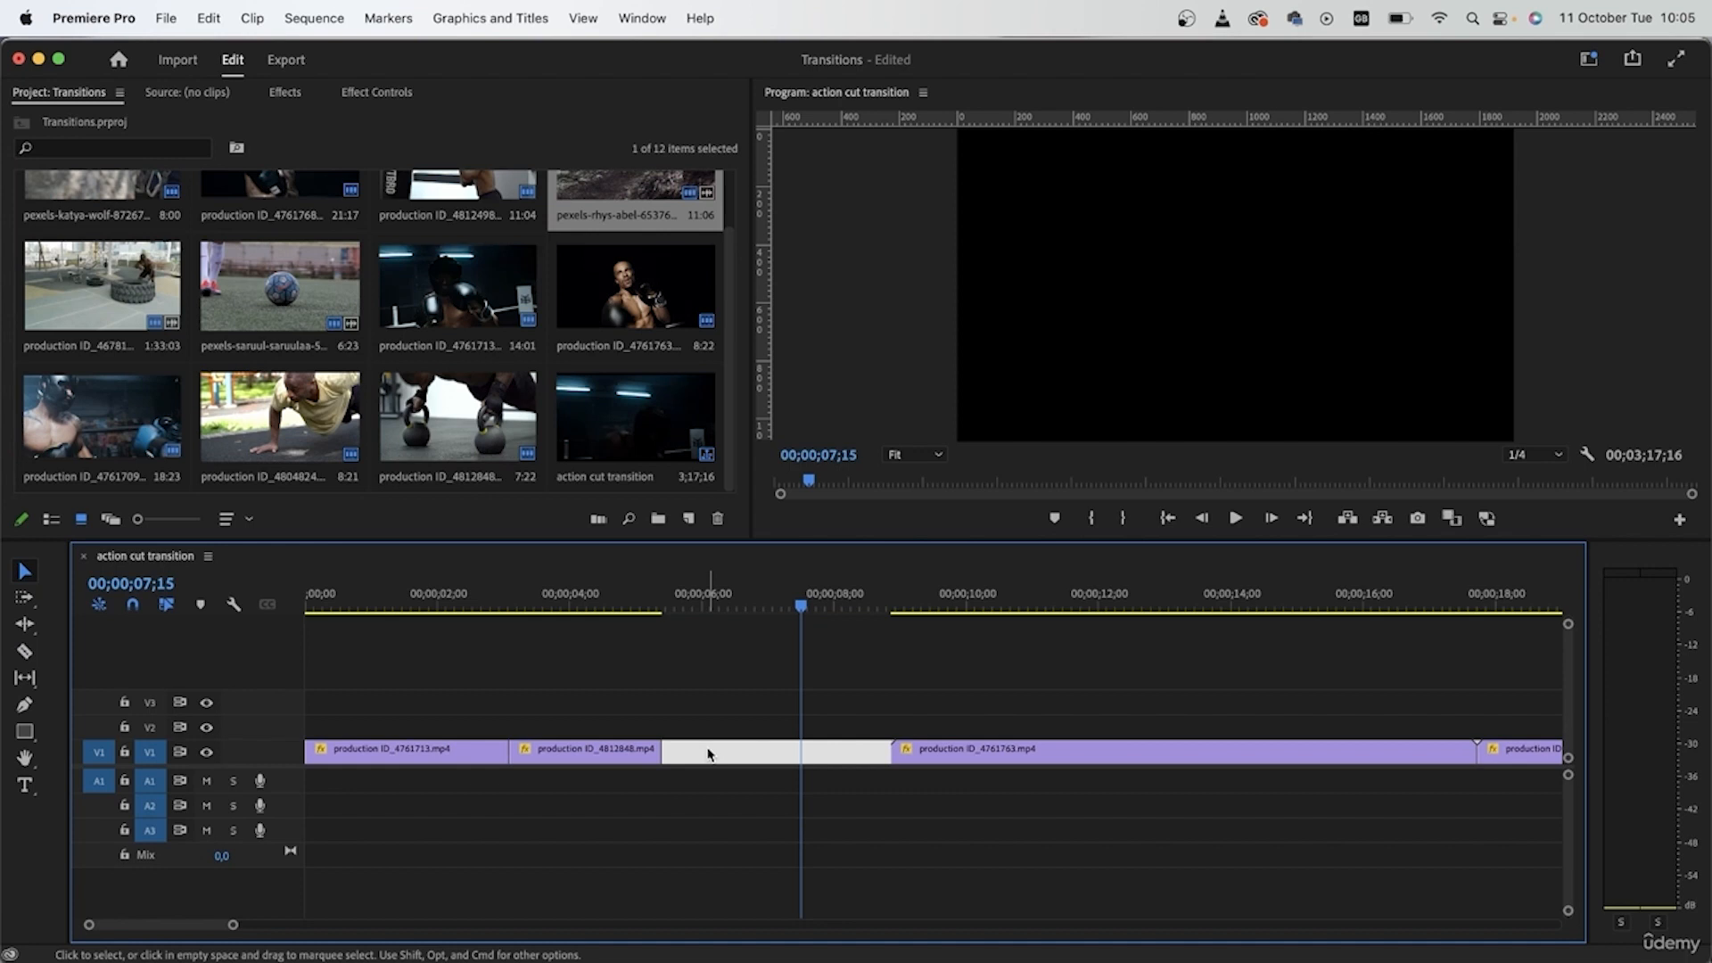
{"action": "key", "text": "Delete"}
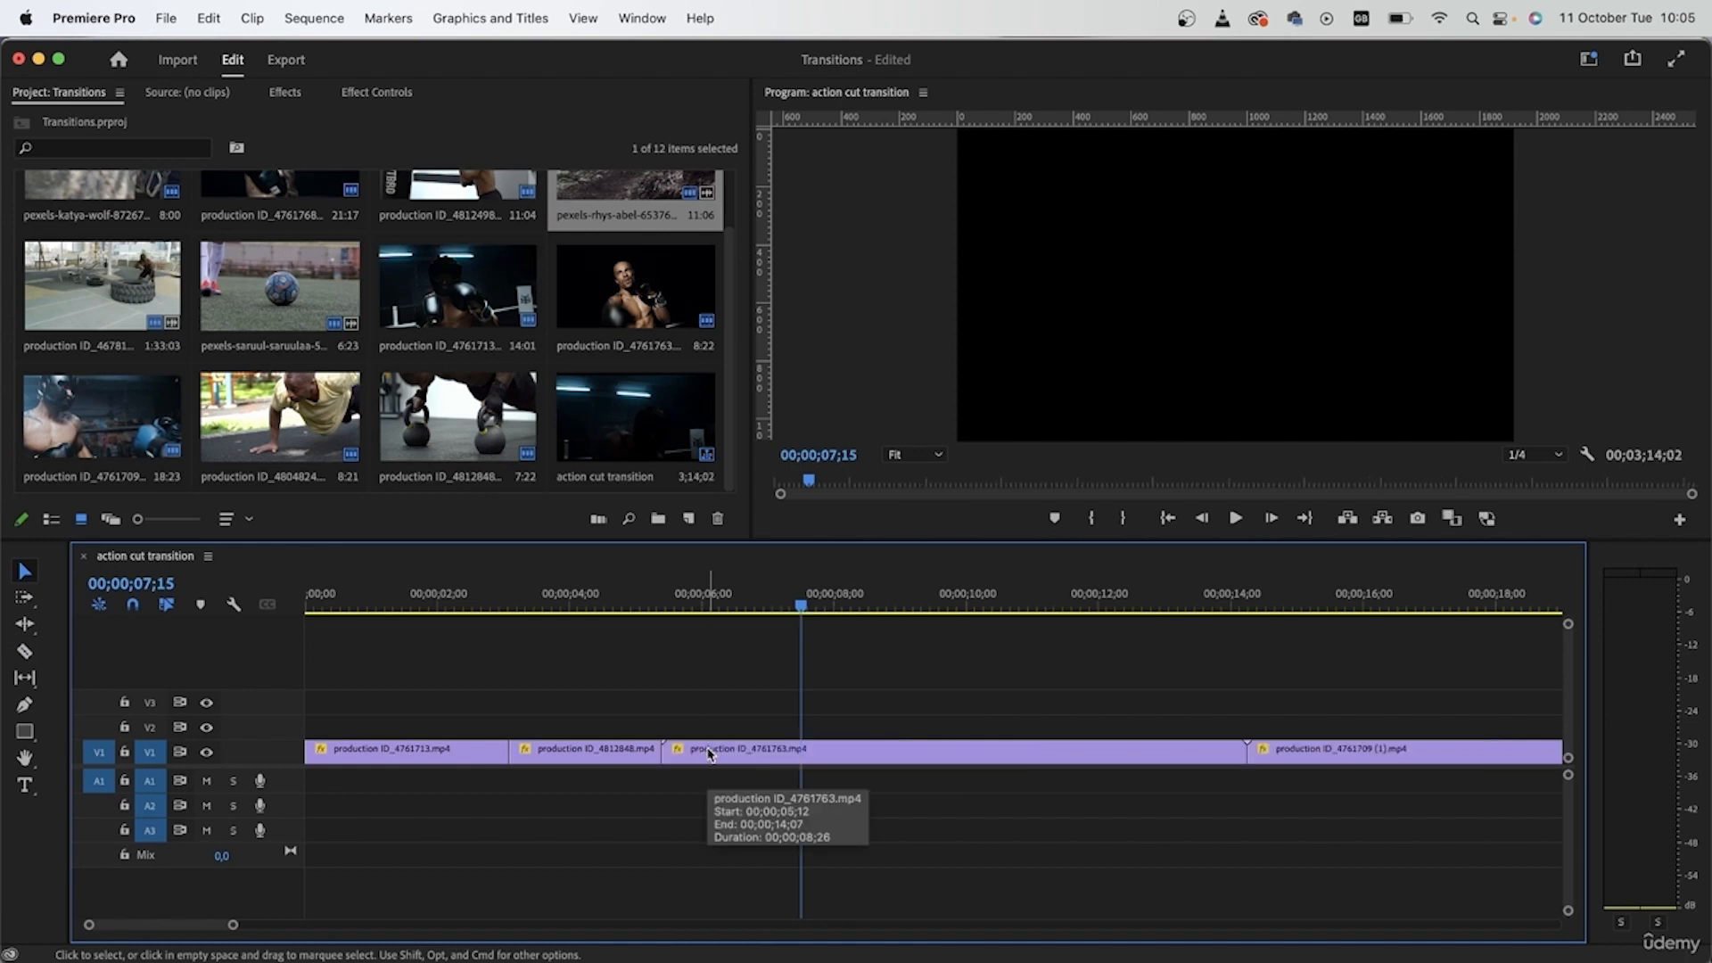
Step: Split production ID_4761763.mp4 at about 10.5 seconds and ripple-delete the part before the cut
{"action": "left_click_drag", "start_coordinate": [719, 619], "coordinate": [1001, 693]}
{"action": "key", "text": "c"}
{"action": "left_click", "coordinate": [1000, 752]}
{"action": "key", "text": "v"}
{"action": "left_click", "coordinate": [894, 758]}
{"action": "key", "text": "shift+Delete"}
Step: Play back the trimmed production ID_4761763.mp4 clip, split it at about 8 seconds, and ripple-delete the part after the cut
{"action": "left_click_drag", "start_coordinate": [677, 614], "coordinate": [690, 626]}
{"action": "key", "text": "space"}
{"action": "left_click", "coordinate": [675, 591]}
{"action": "key", "text": "space"}
{"action": "key", "text": "space"}
{"action": "left_click_drag", "start_coordinate": [826, 658], "coordinate": [849, 678]}
{"action": "key", "text": "super+k"}
{"action": "left_click", "coordinate": [872, 754]}
{"action": "key", "text": "shift+Delete"}
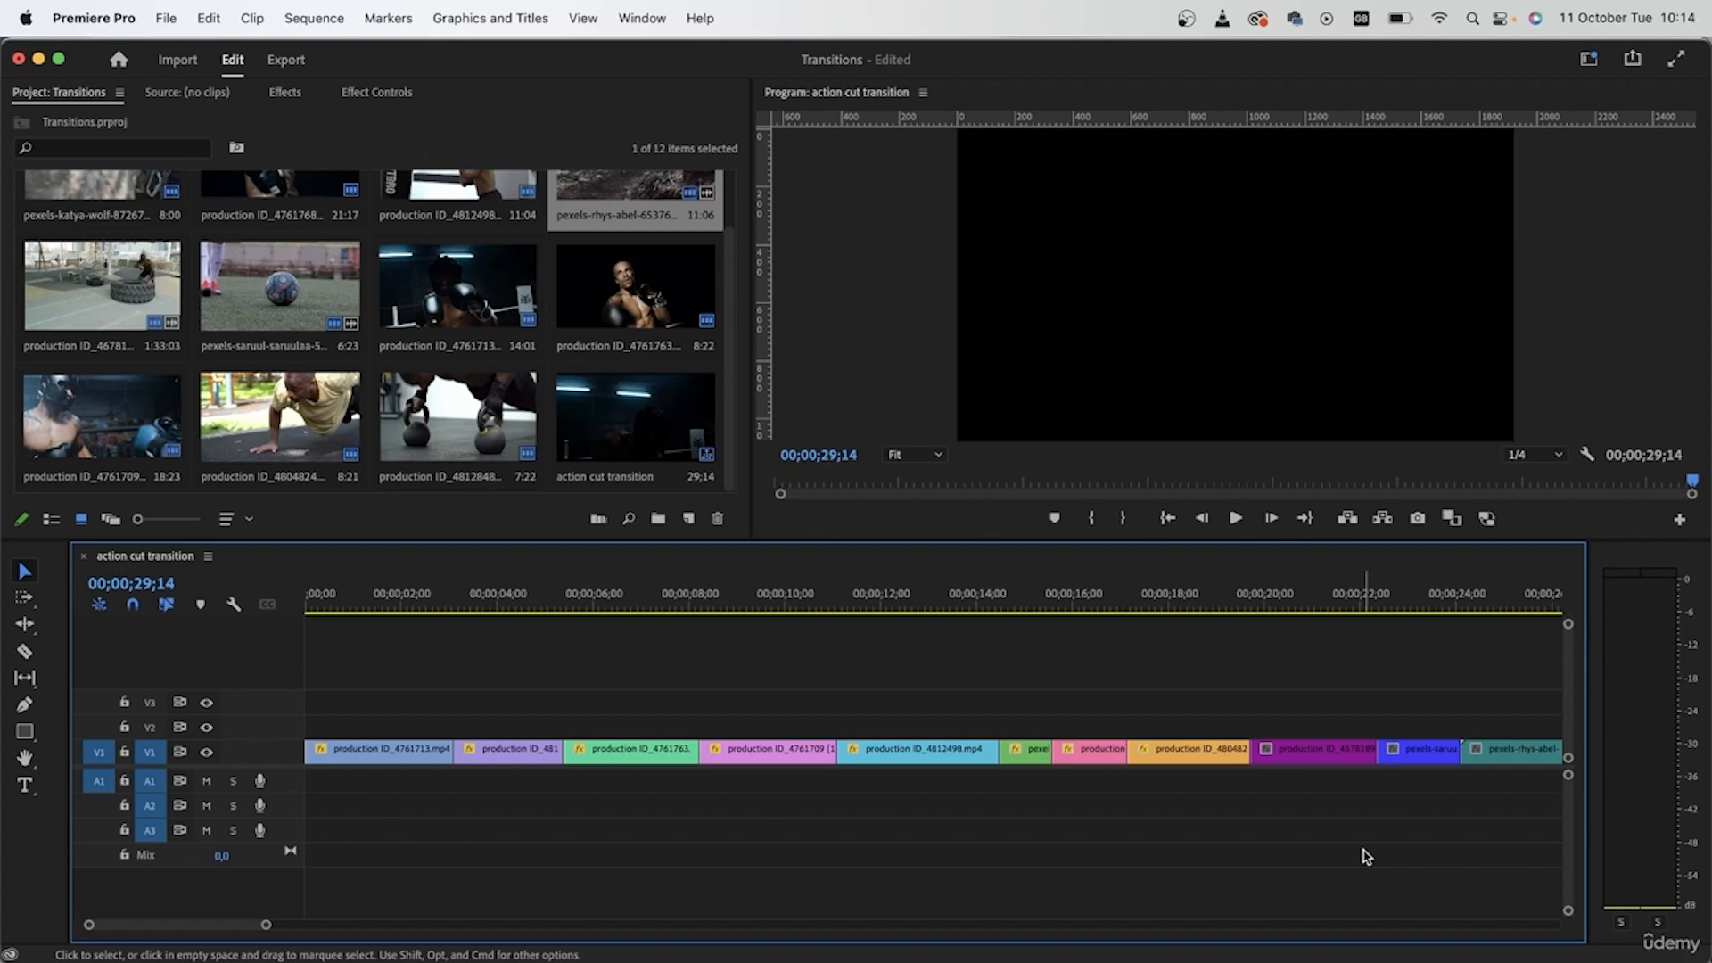
Step: Play the first clip from the start of the sequence at a closer timeline scale to examine its action
{"action": "left_click", "coordinate": [390, 595]}
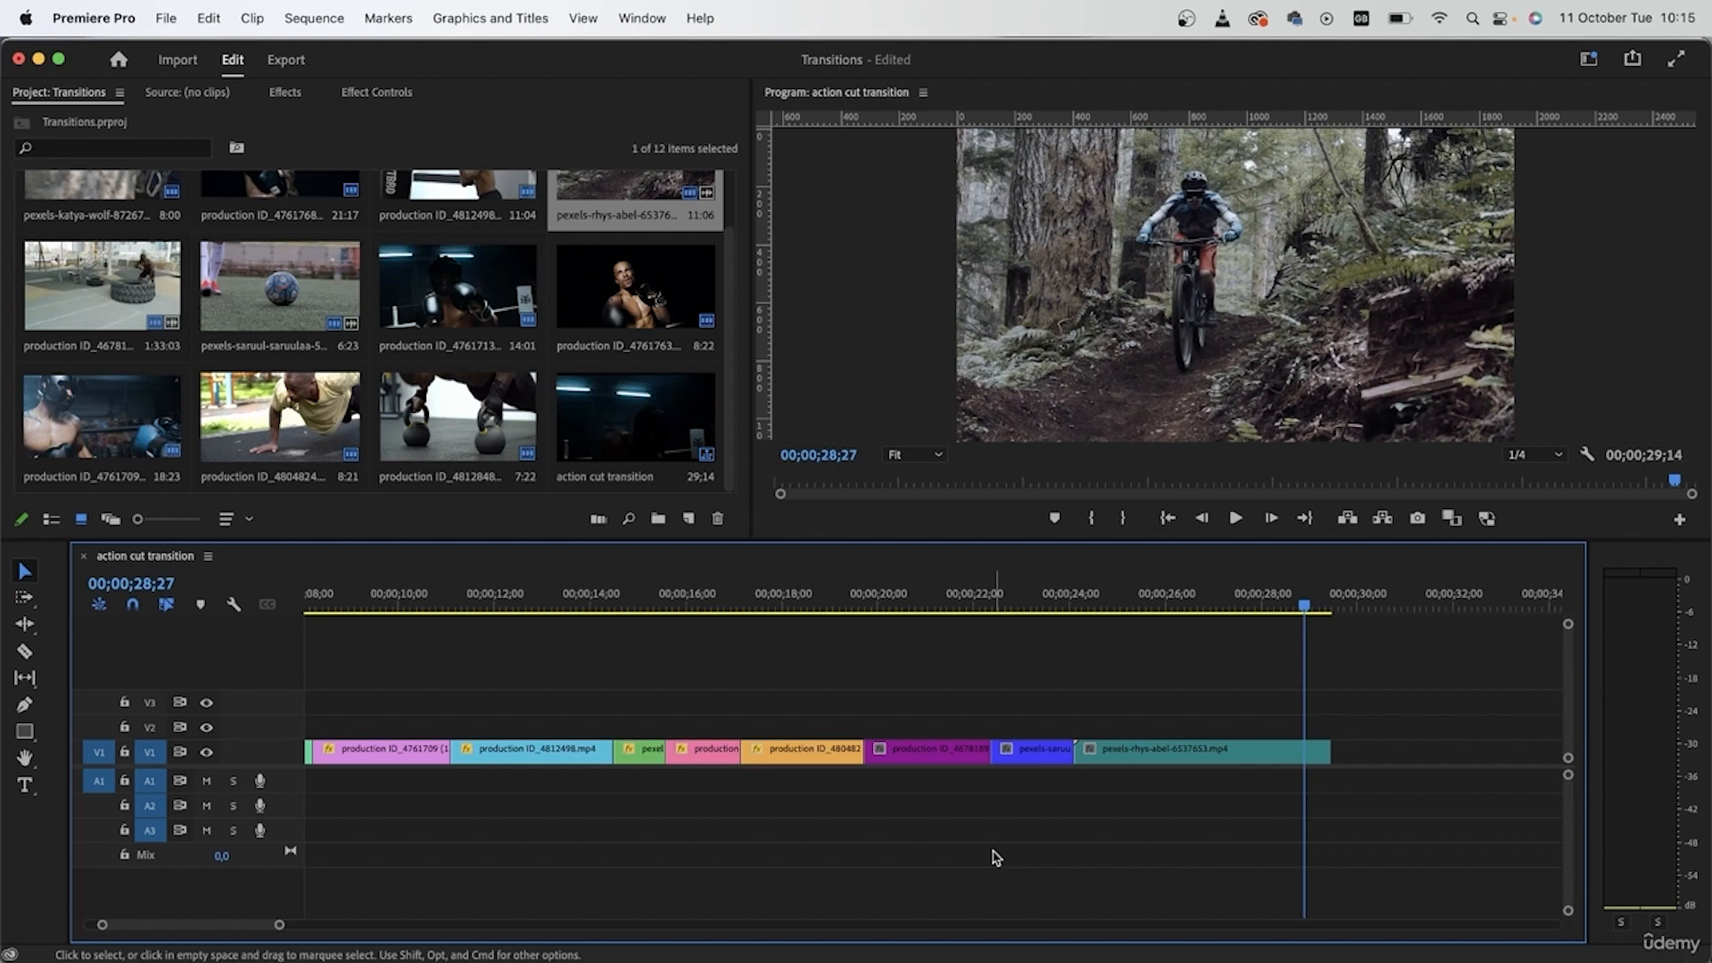
{"action": "scroll", "coordinate": [996, 858], "scroll_direction": "left", "scroll_amount": 5}
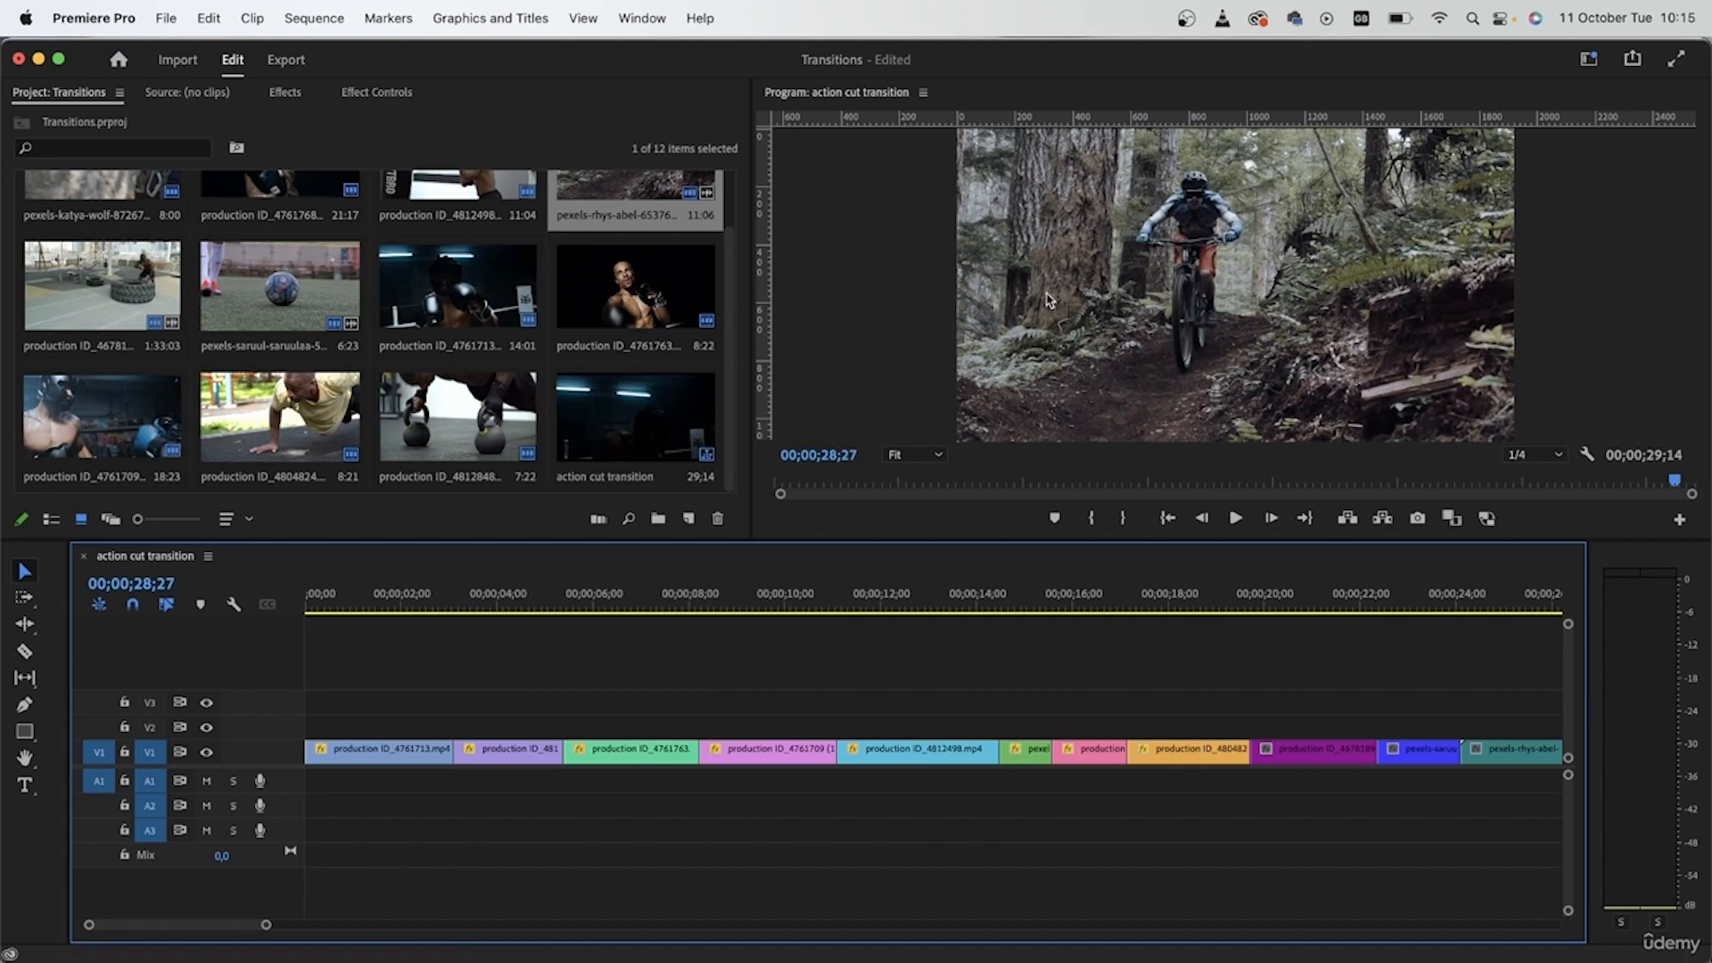
{"action": "left_click_drag", "start_coordinate": [373, 613], "coordinate": [415, 615]}
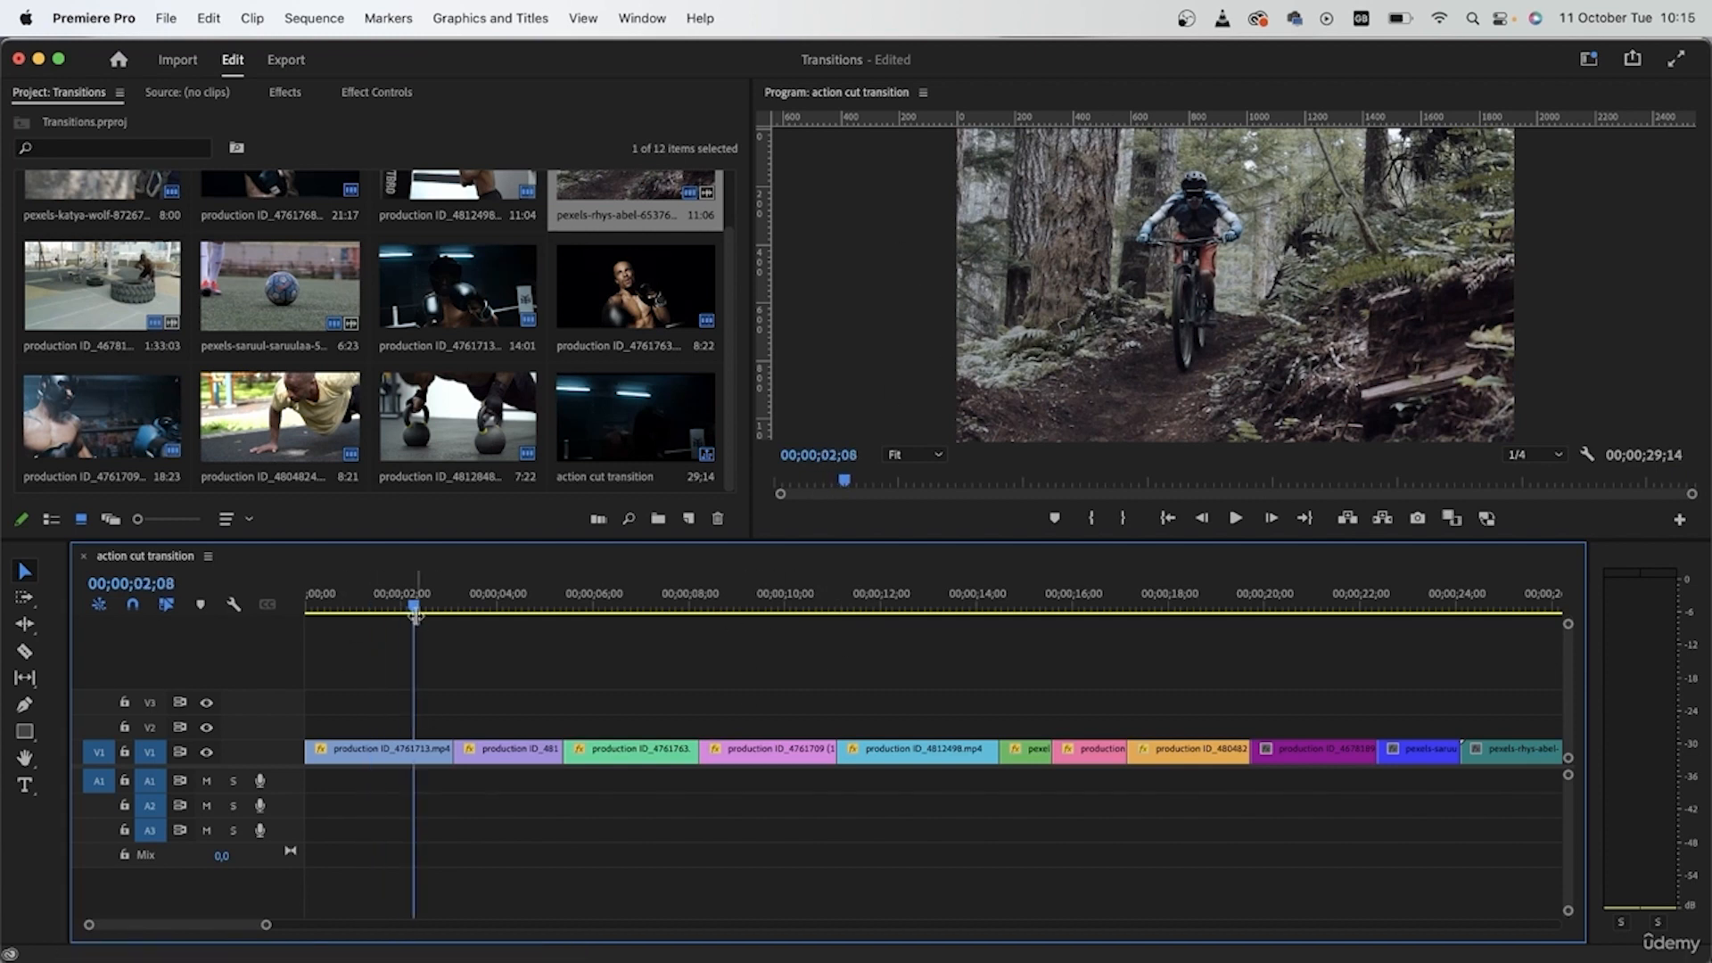
{"action": "scroll", "coordinate": [498, 848], "scroll_direction": "up", "scroll_amount": 2}
{"action": "scroll", "coordinate": [496, 848], "scroll_direction": "up", "scroll_amount": 5}
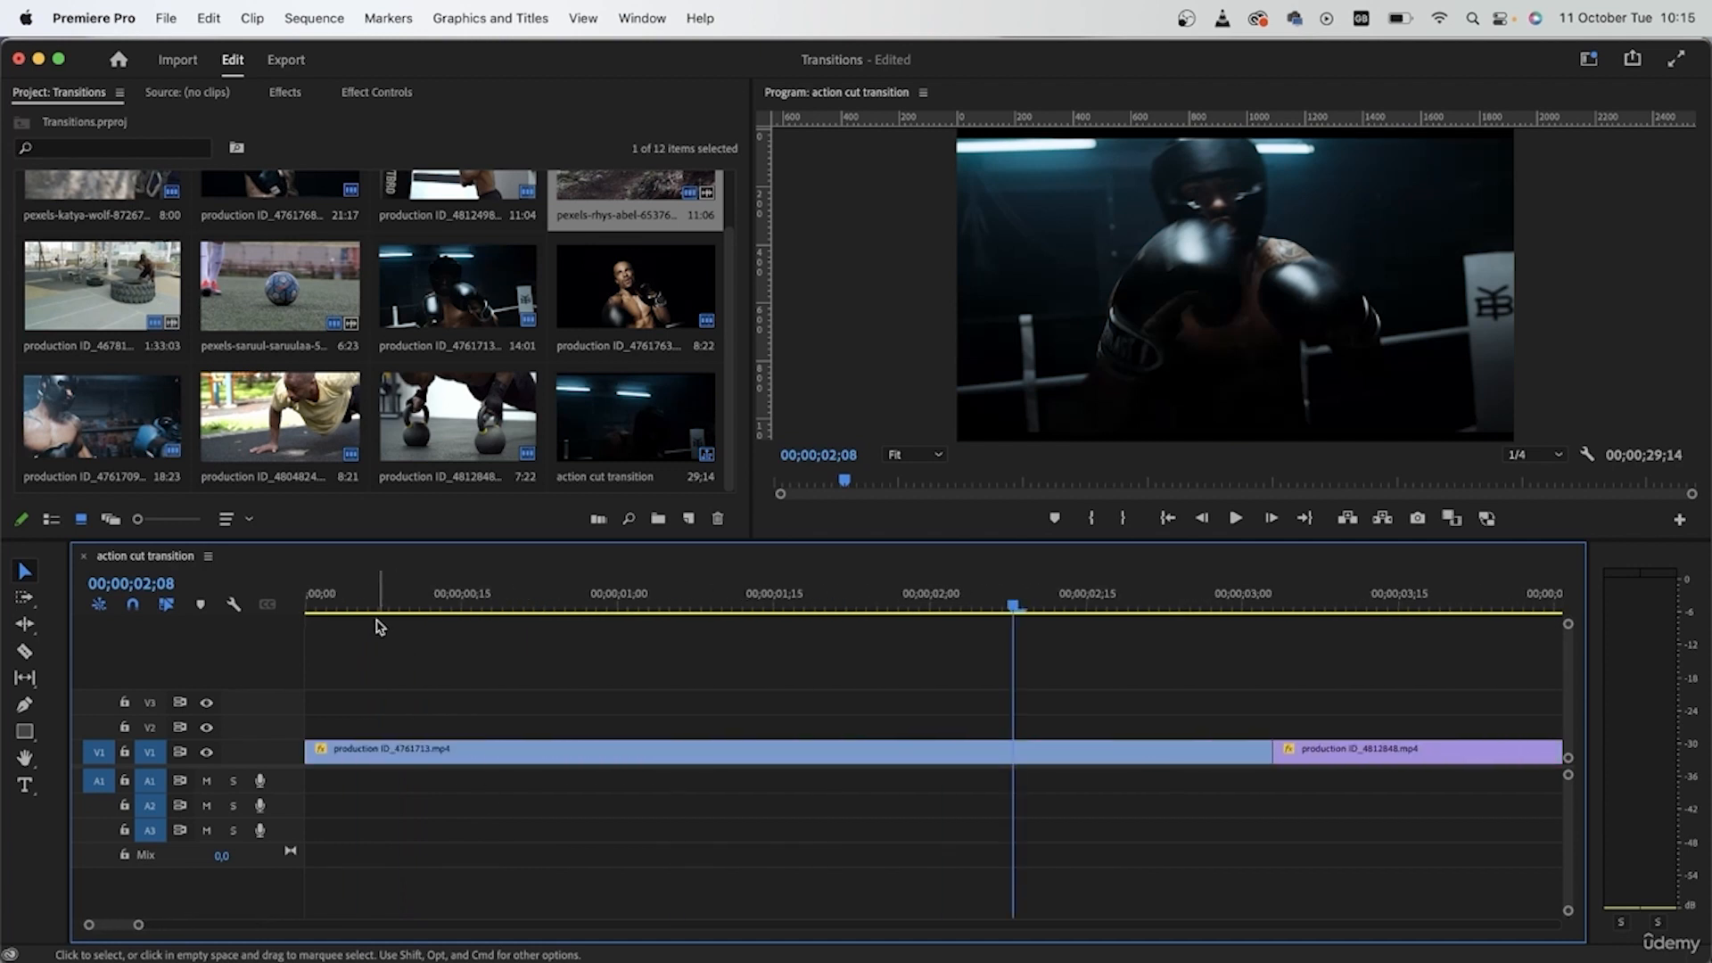
{"action": "left_click_drag", "start_coordinate": [319, 600], "coordinate": [301, 604]}
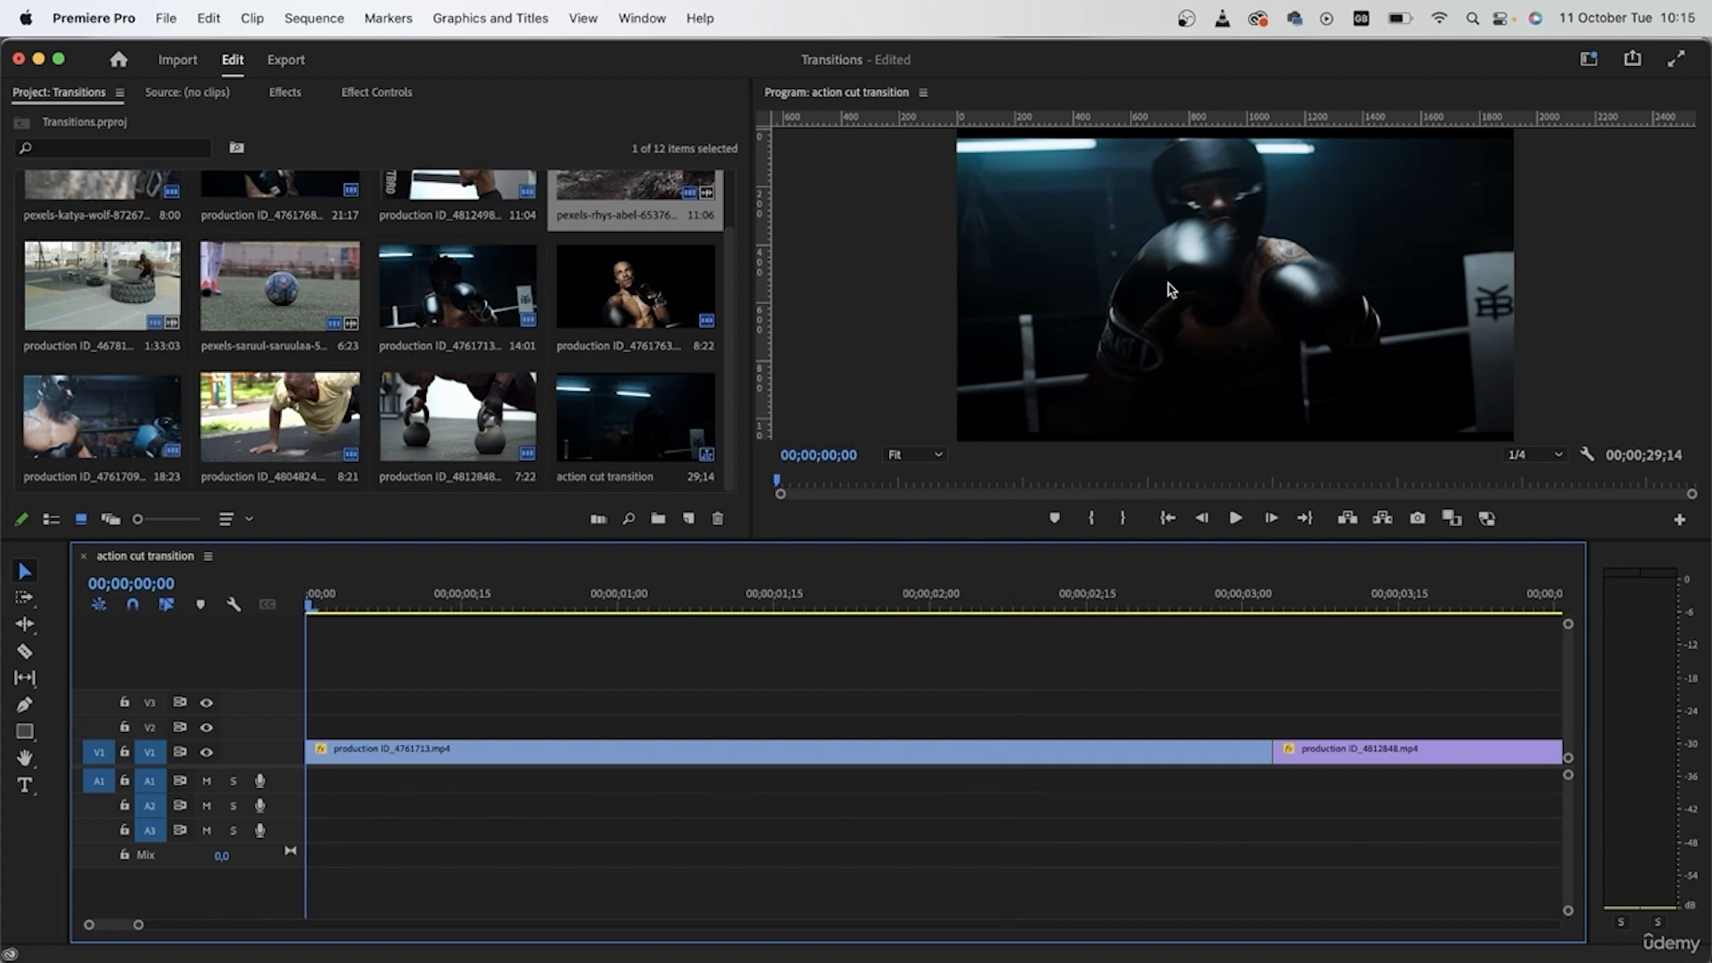
{"action": "key", "text": "space"}
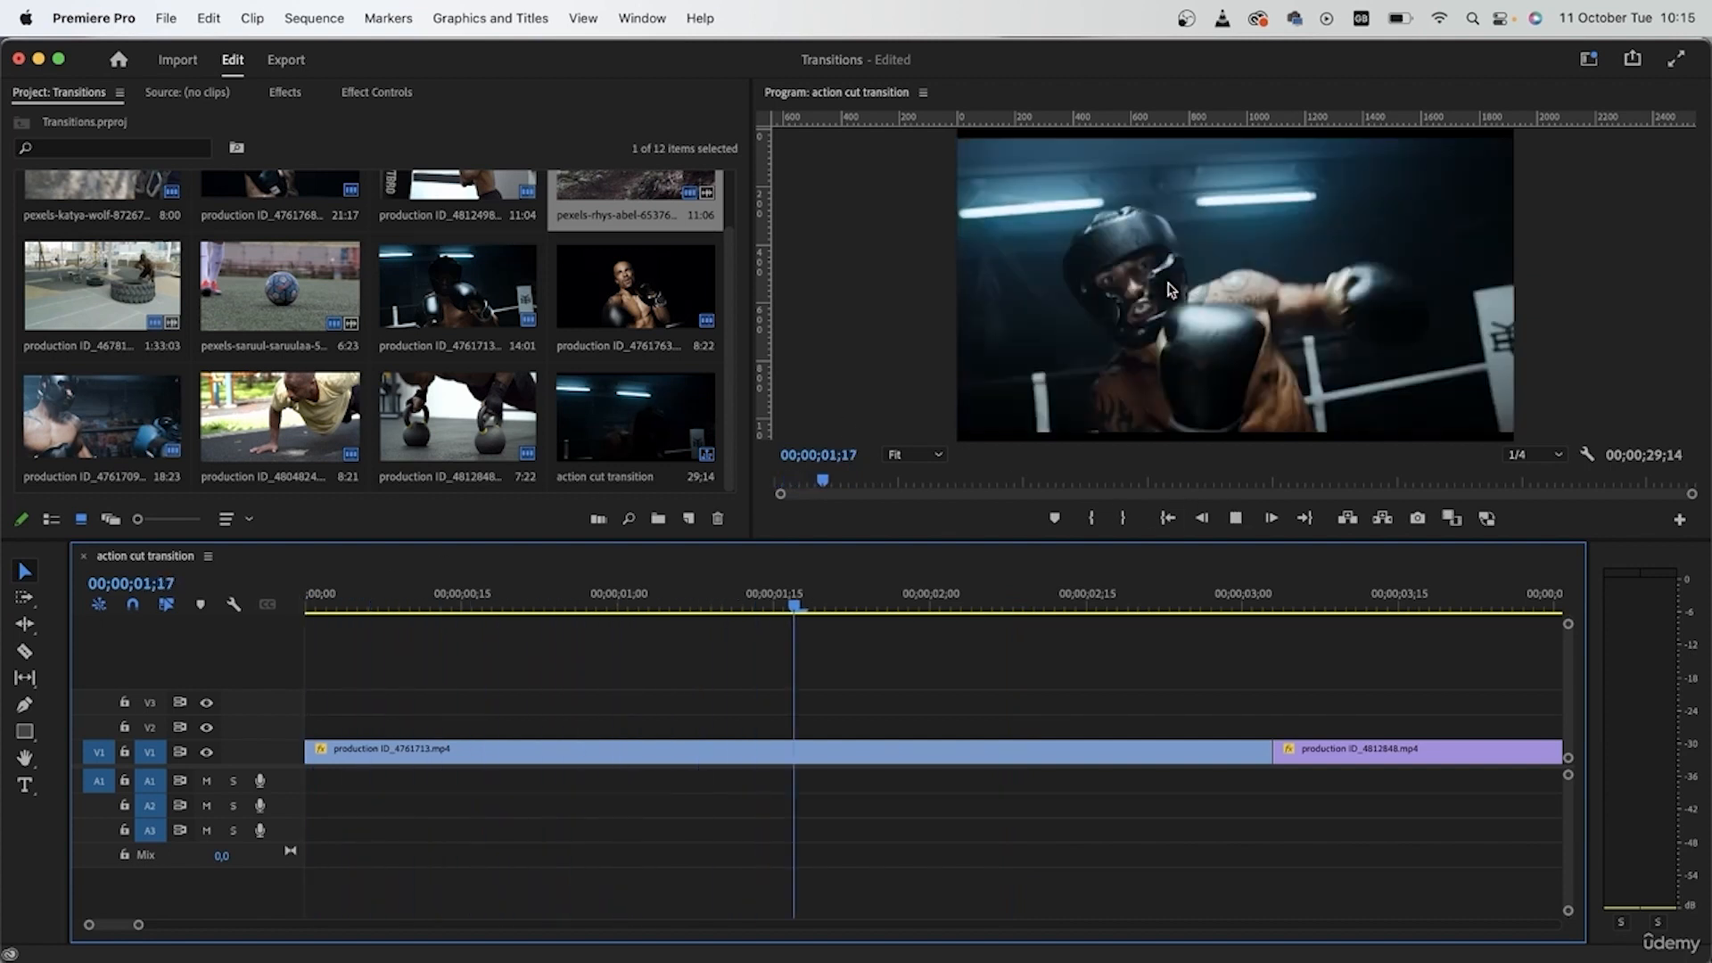
Step: Split production ID_4761713.mp4 at 00;00;02;10, delete the part after the cut, and close the gap
{"action": "left_click_drag", "start_coordinate": [1091, 606], "coordinate": [952, 620]}
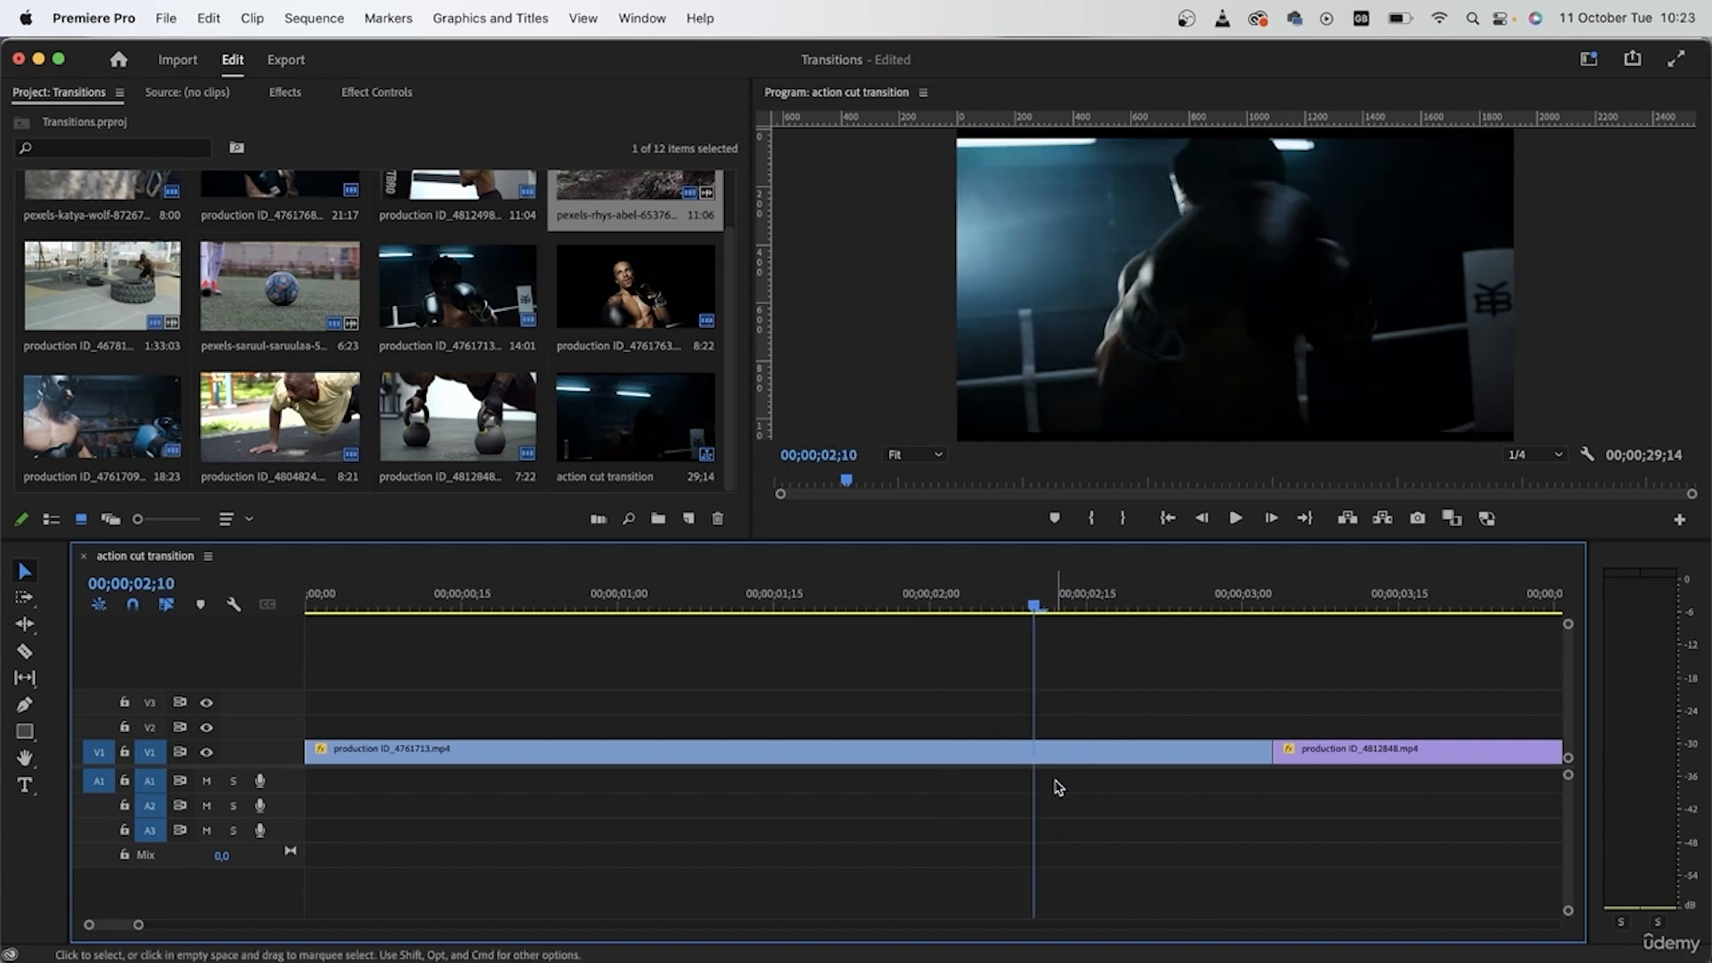
{"action": "key", "text": "super+k"}
{"action": "left_click", "coordinate": [1084, 766]}
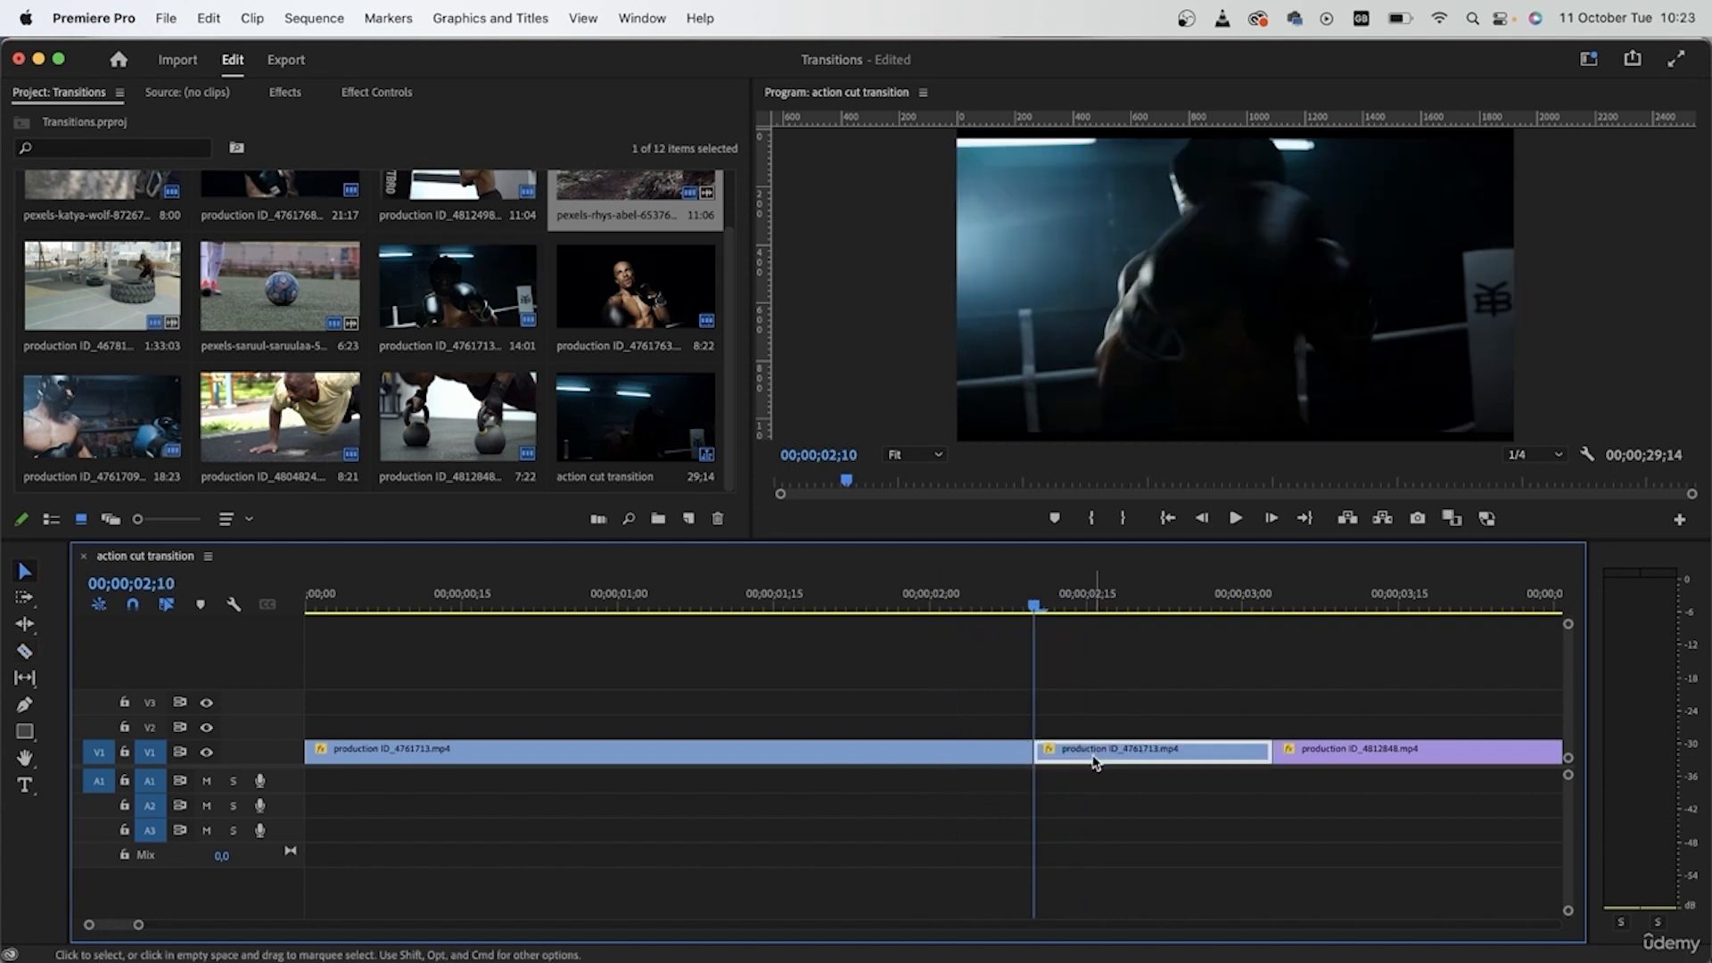
{"action": "key", "text": "Delete"}
{"action": "left_click", "coordinate": [1086, 762]}
{"action": "key", "text": "Delete"}
Step: Play the kettlebell clip, split it at 00;00;03;13, delete the part after the cut, and close the gap
{"action": "scroll", "coordinate": [1053, 765], "scroll_direction": "right", "scroll_amount": 3}
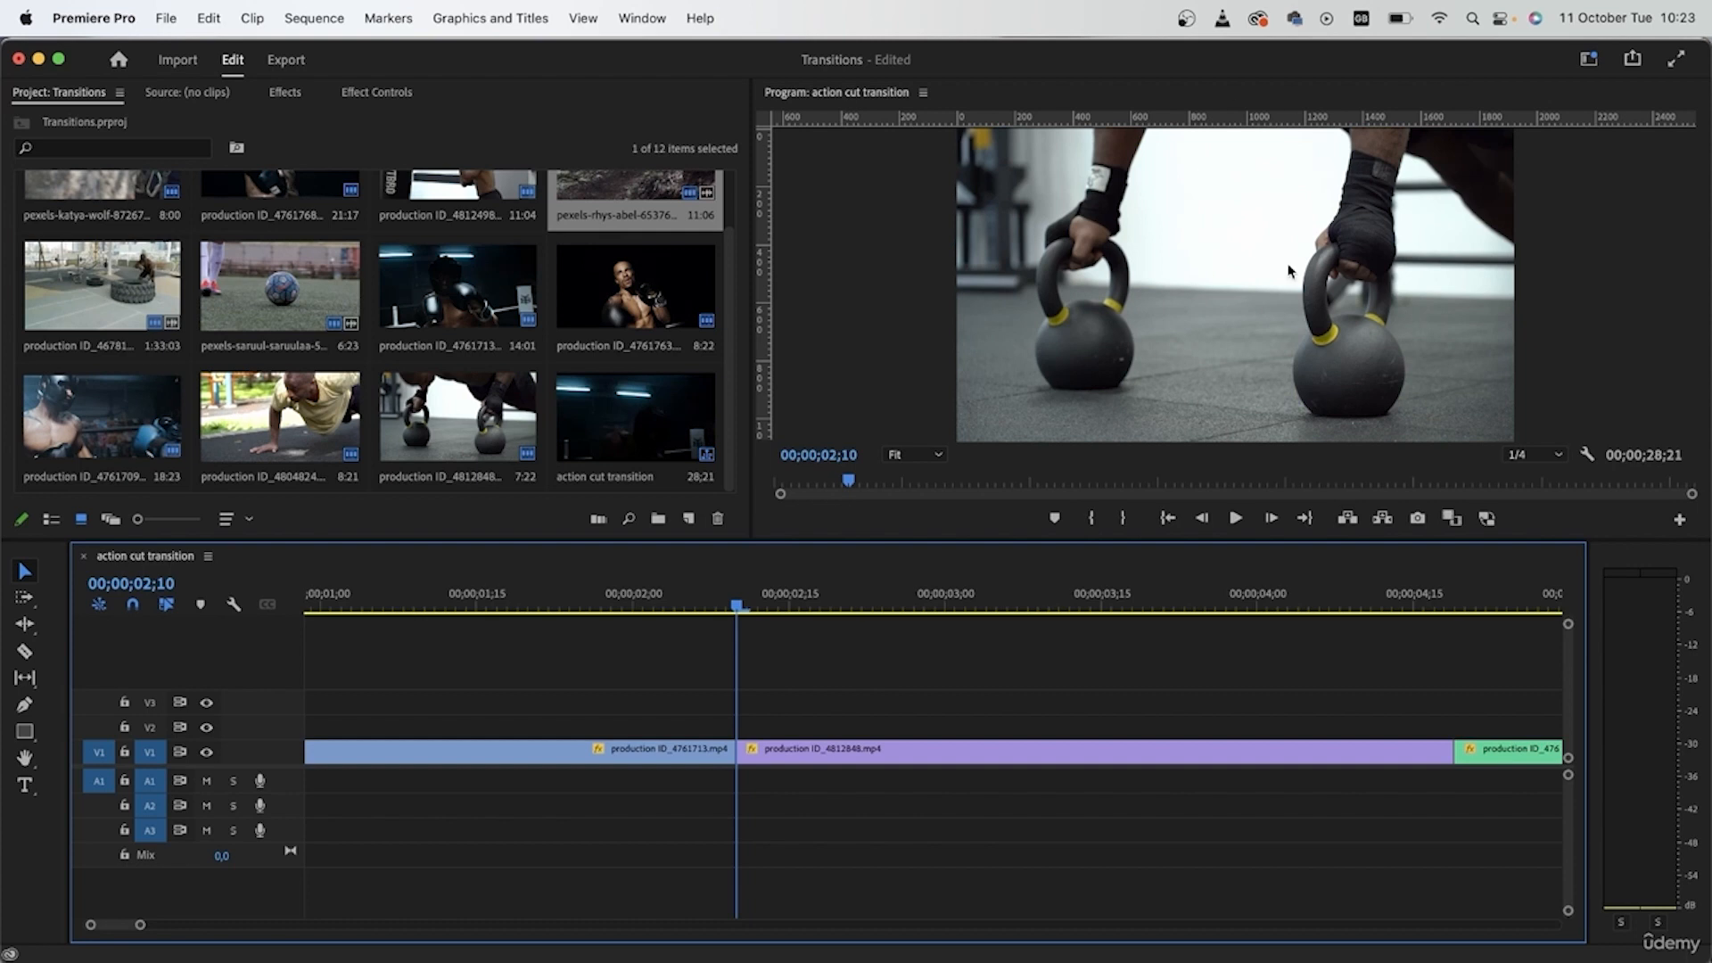
{"action": "key", "text": "c"}
{"action": "key", "text": "space"}
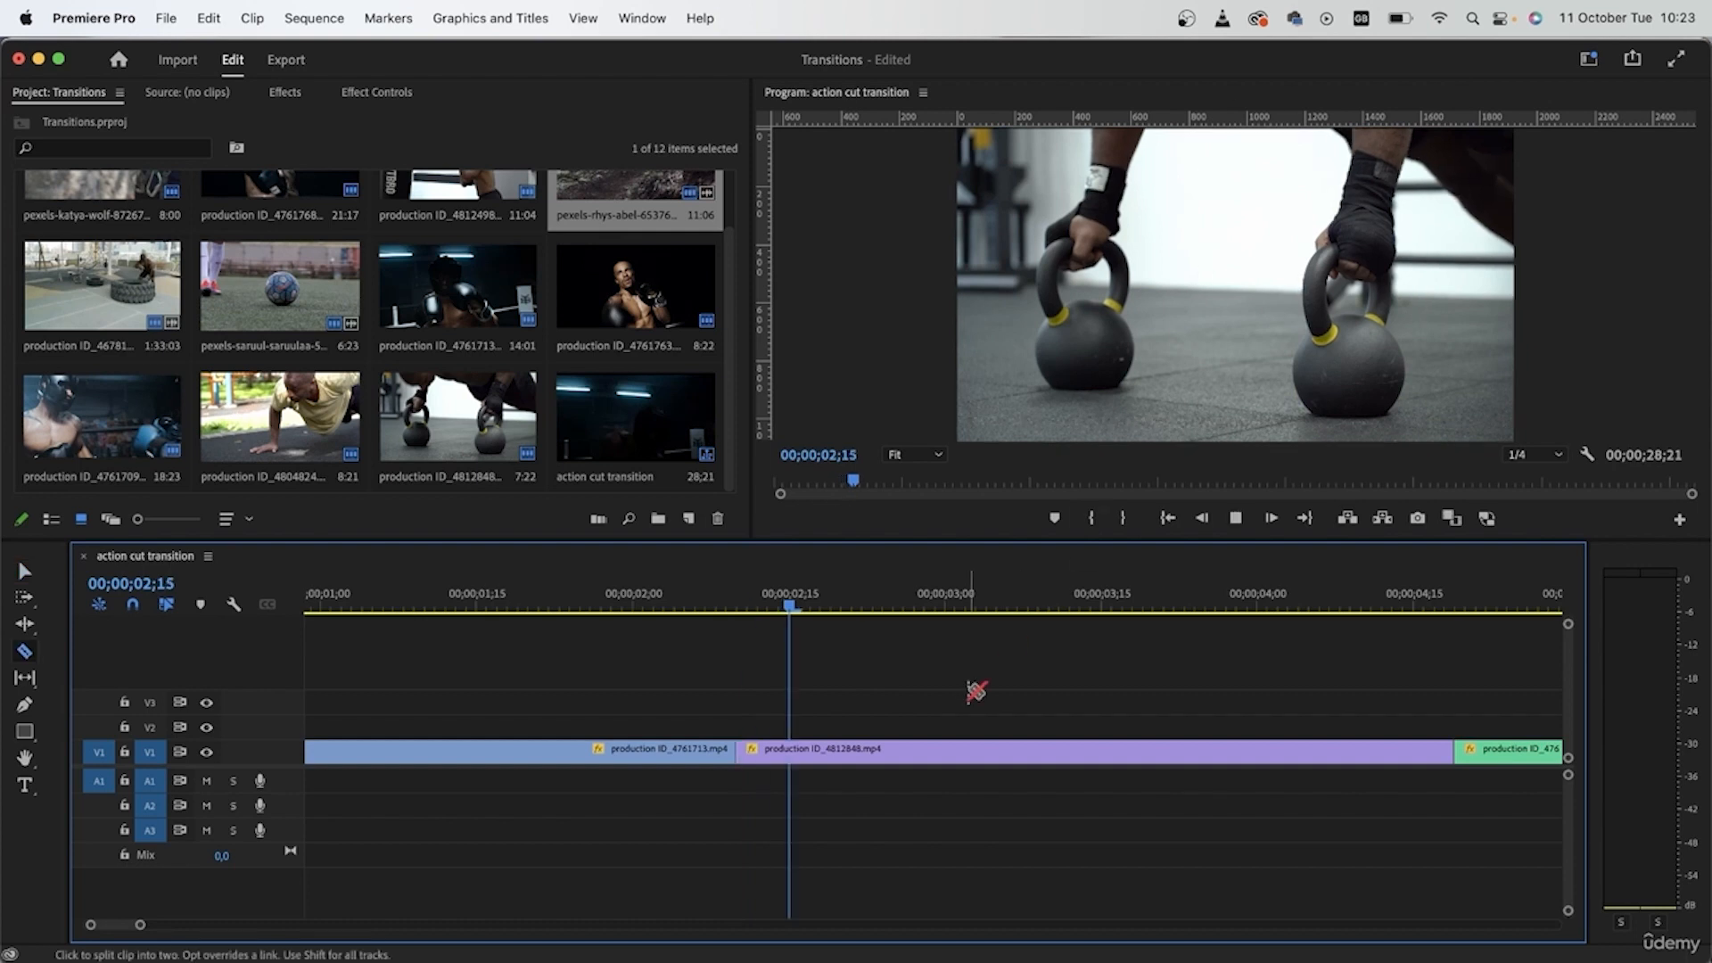
{"action": "key", "text": "space"}
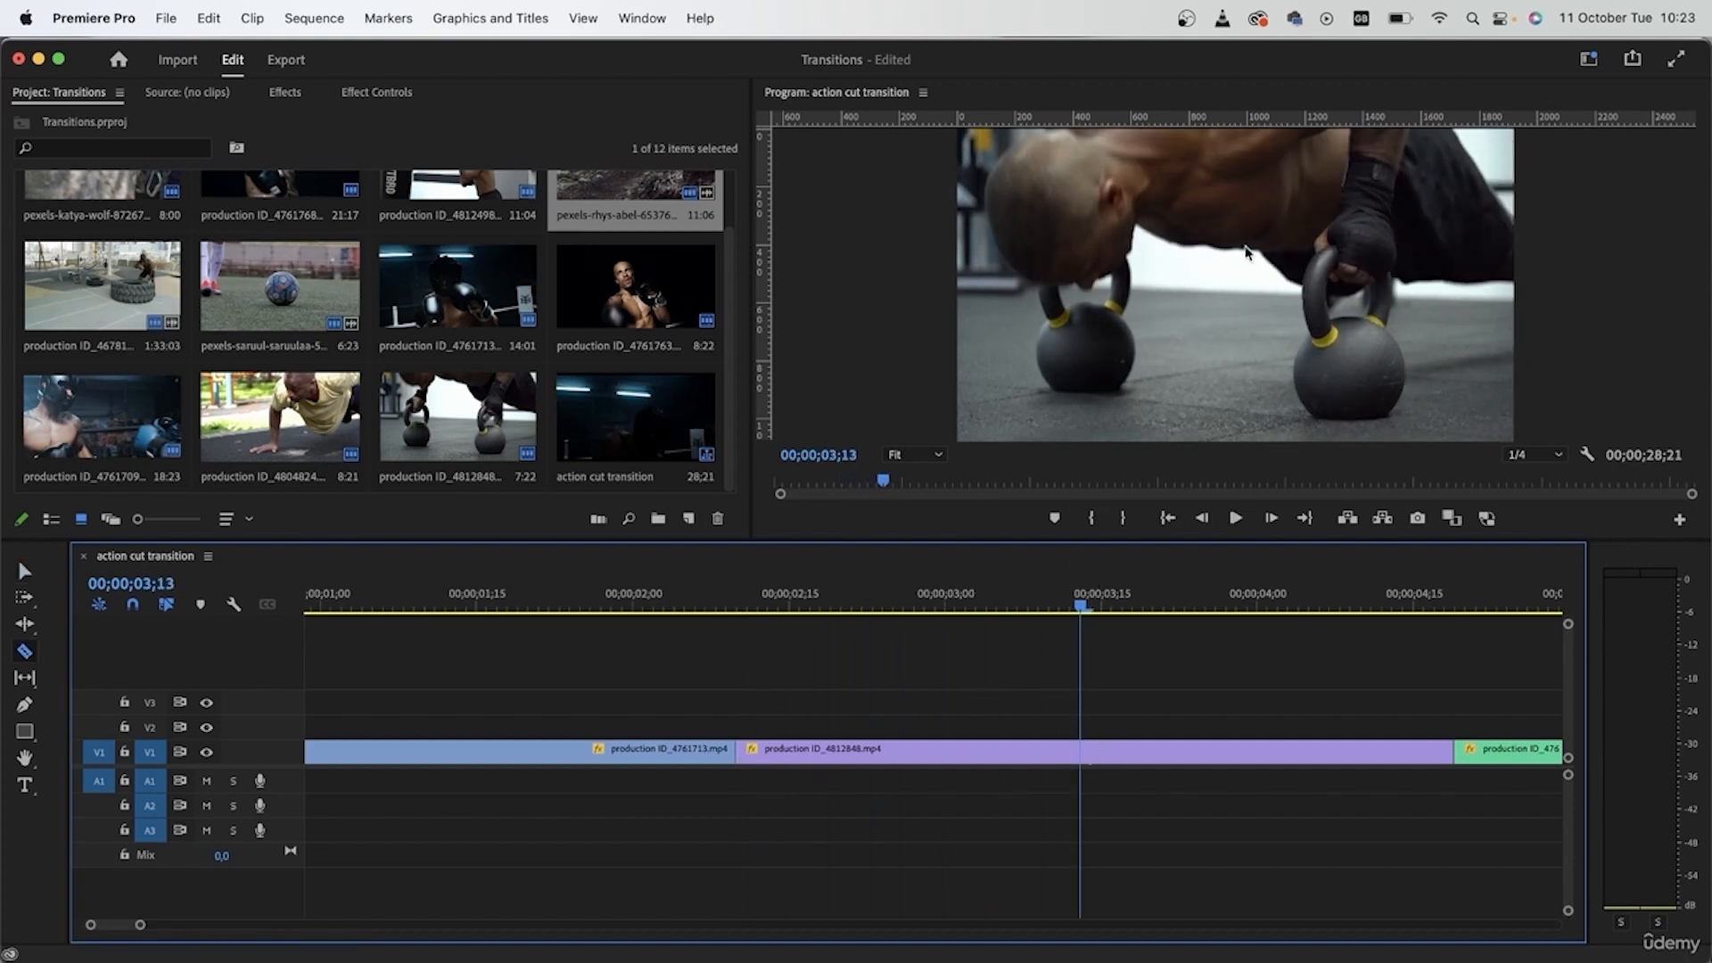
{"action": "left_click", "coordinate": [1079, 751]}
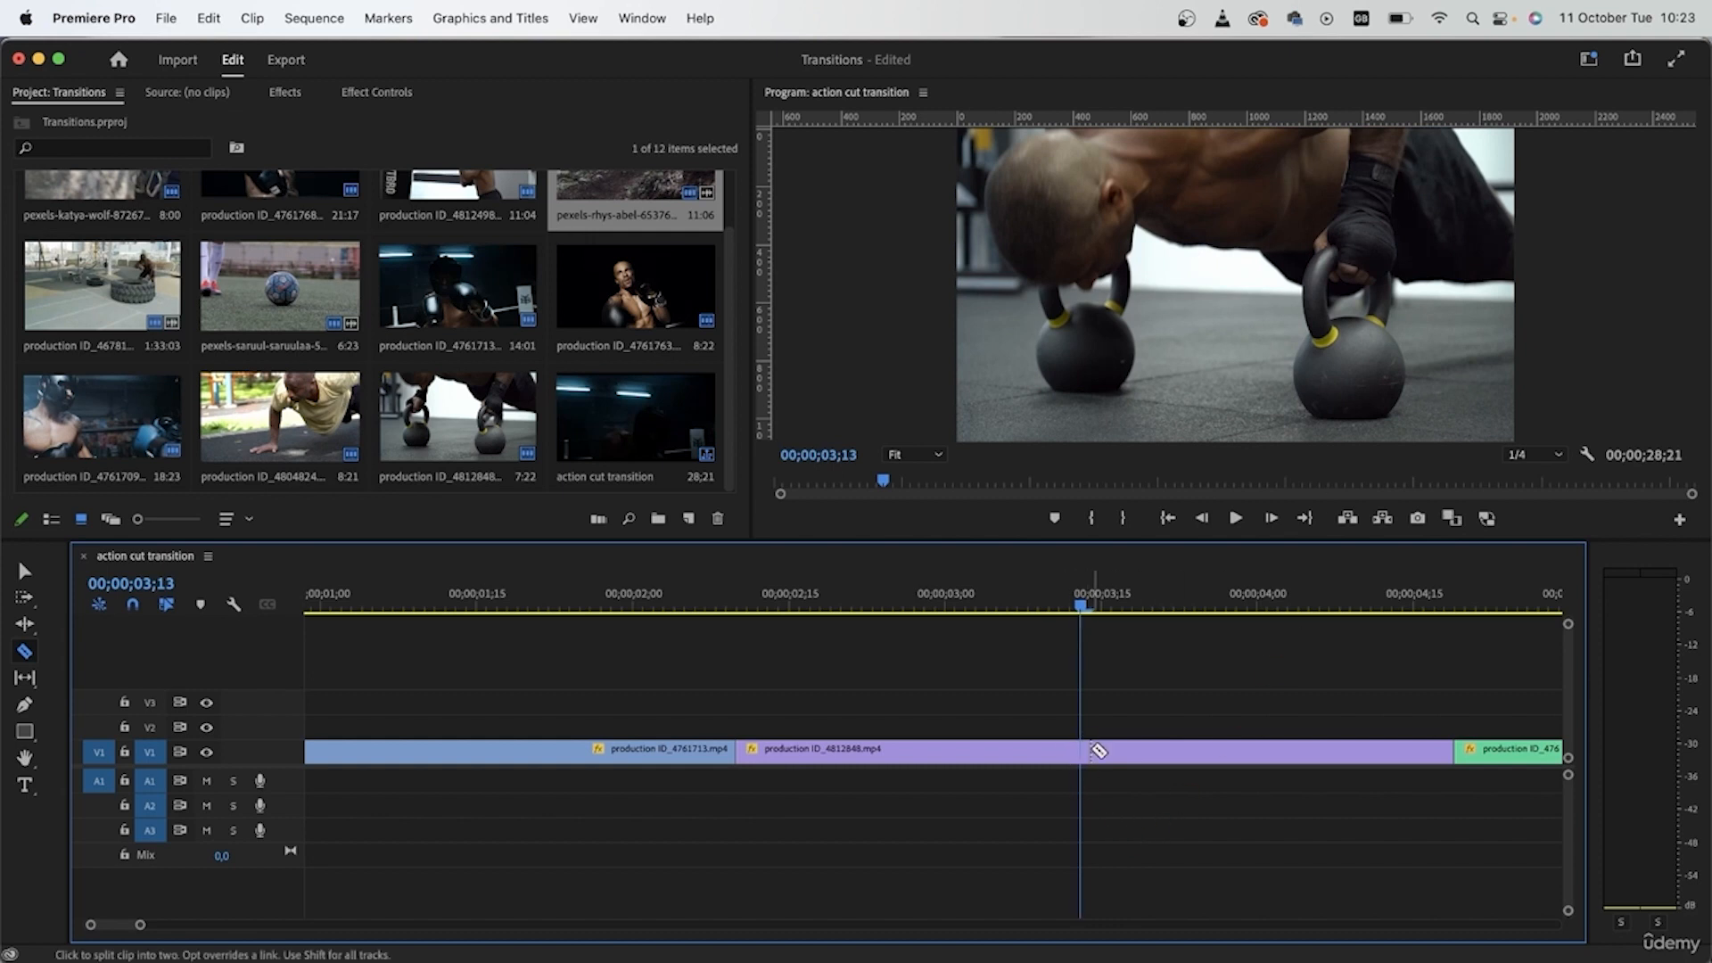
{"action": "key", "text": "v"}
{"action": "left_click", "coordinate": [1150, 758]}
{"action": "key", "text": "Delete"}
{"action": "left_click", "coordinate": [1171, 759]}
{"action": "key", "text": "Delete"}
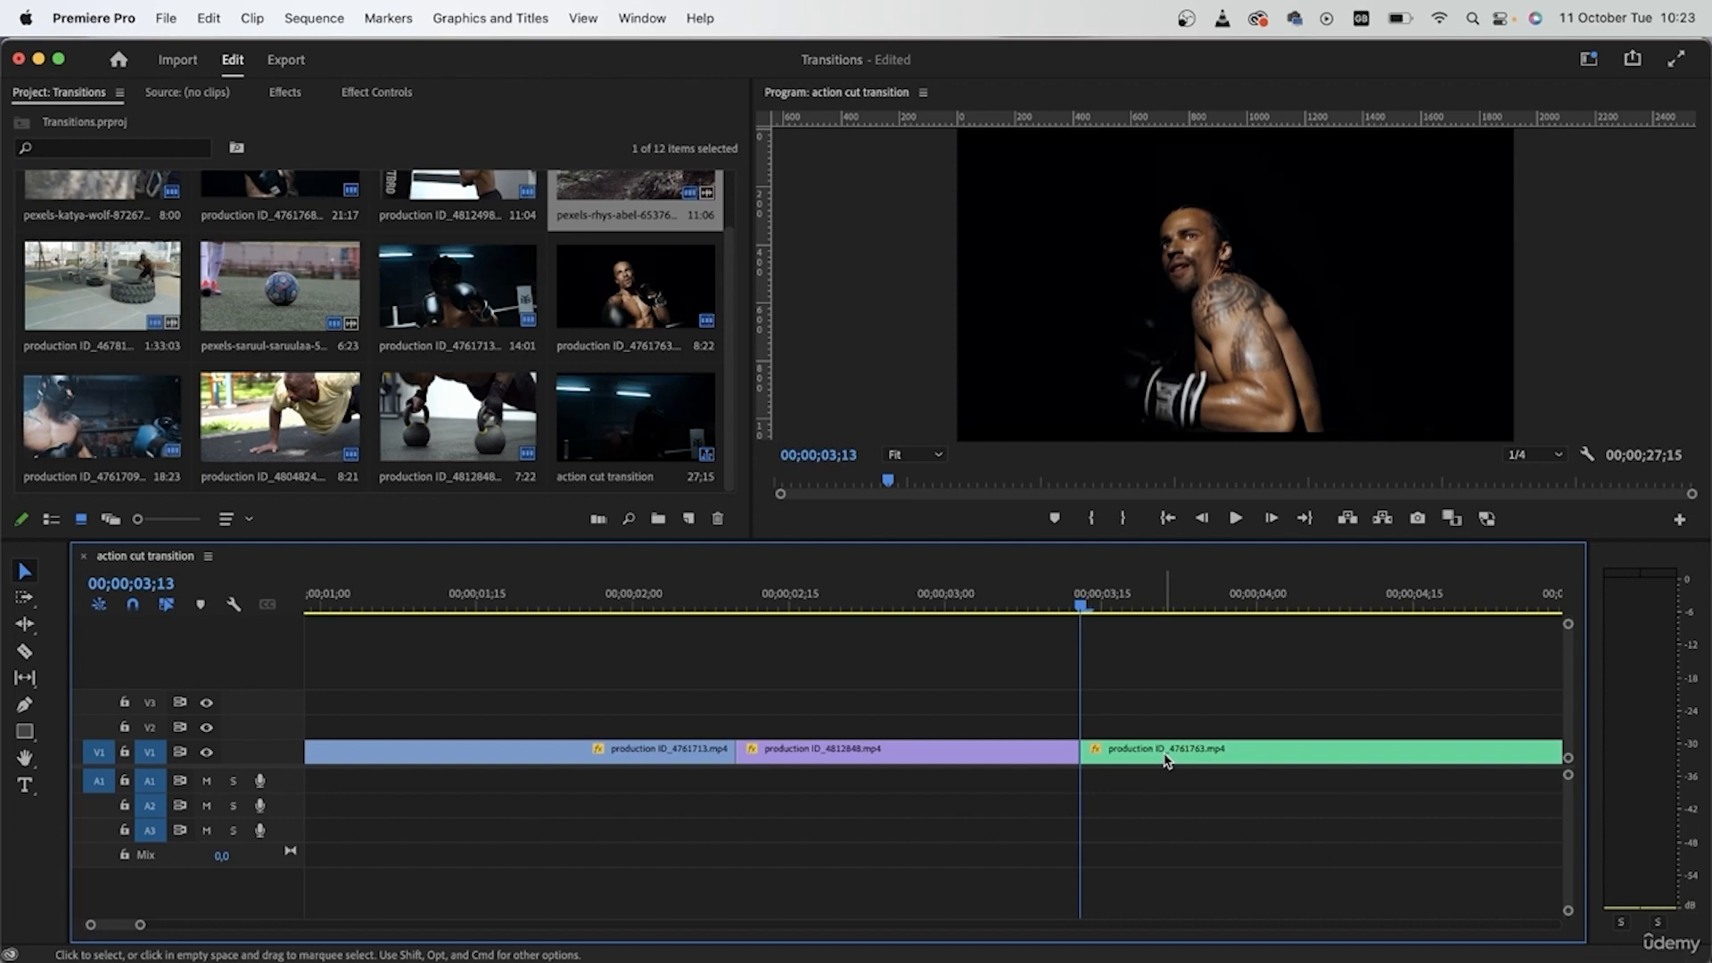
Step: Scrub through the trimmed sequence to examine the punching-bag, chalked-hands and mountain-bike clips and how their movements follow one another
{"action": "scroll", "coordinate": [1151, 871], "scroll_direction": "right", "scroll_amount": 5}
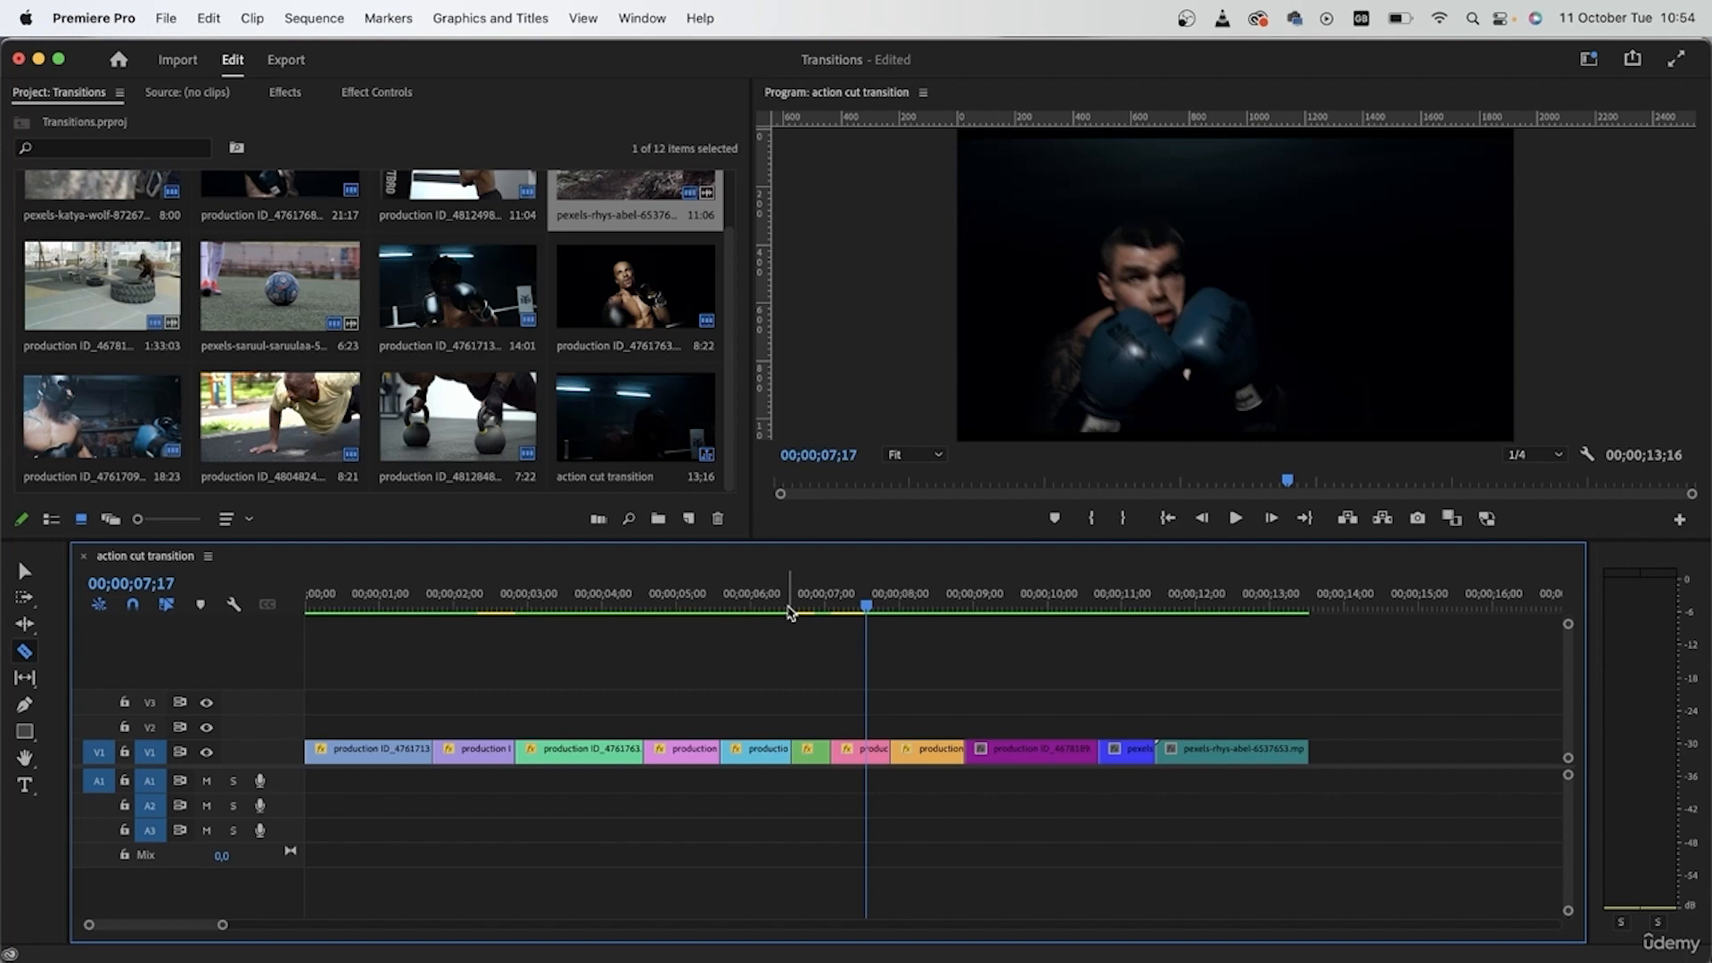
{"action": "left_click", "coordinate": [789, 614]}
{"action": "key", "text": "="}
{"action": "key", "text": "="}
{"action": "key", "text": "="}
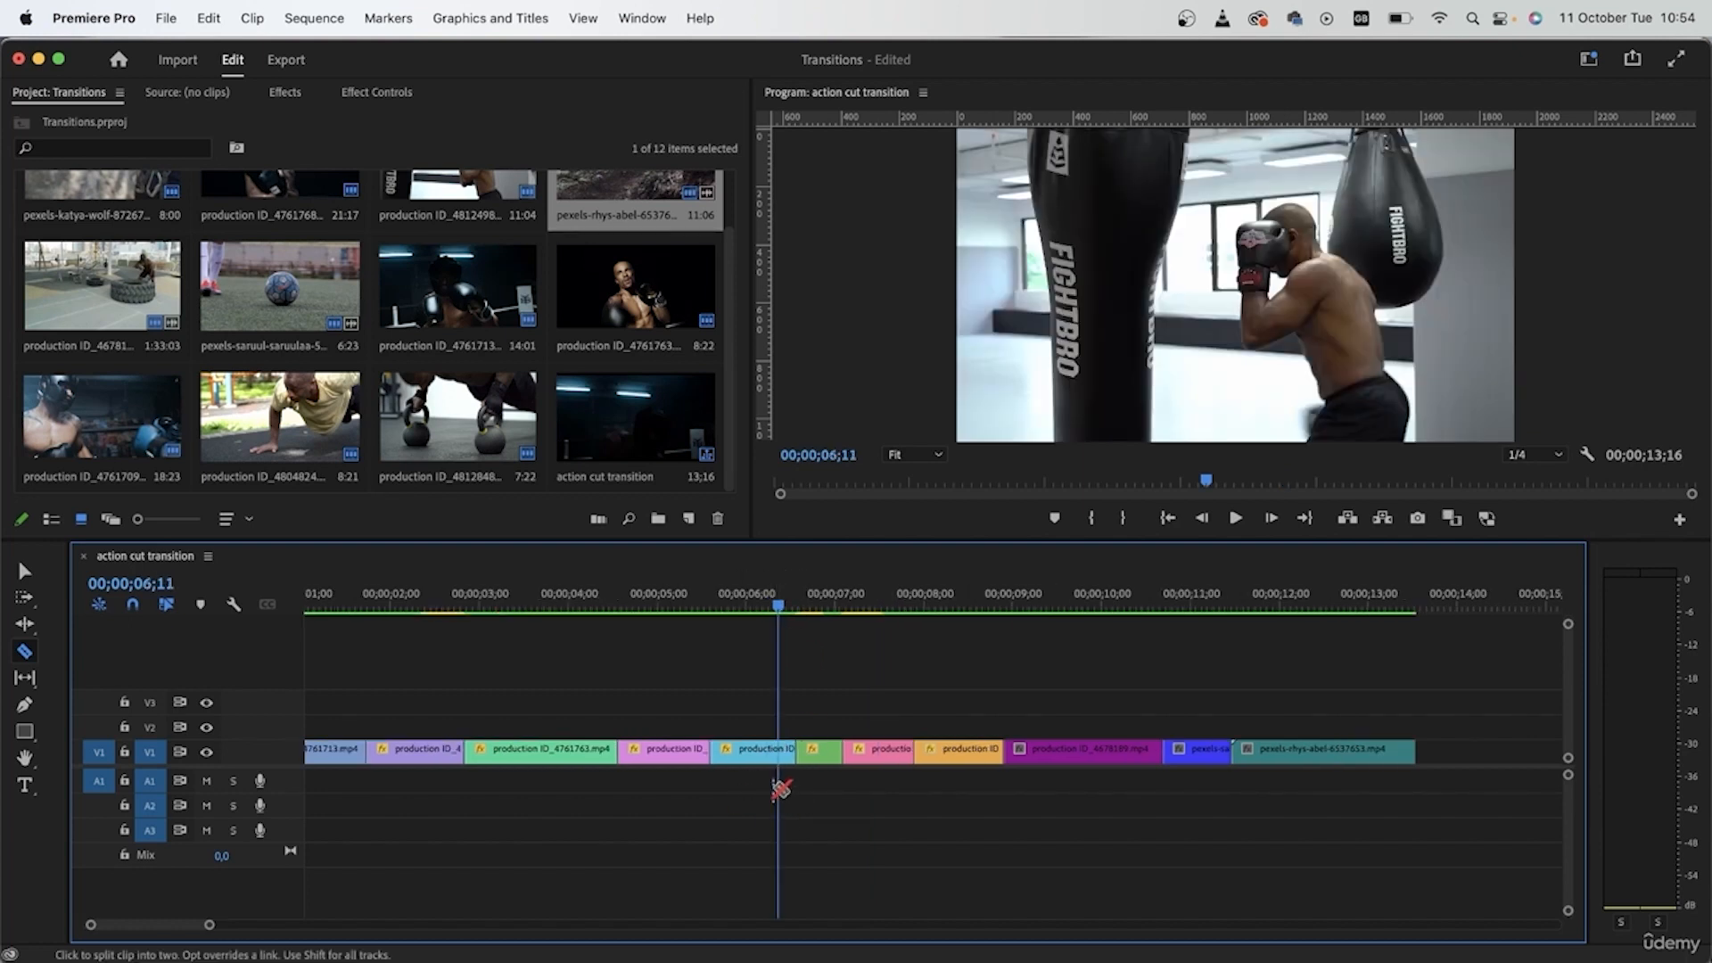
{"action": "left_click_drag", "start_coordinate": [845, 596], "coordinate": [982, 618]}
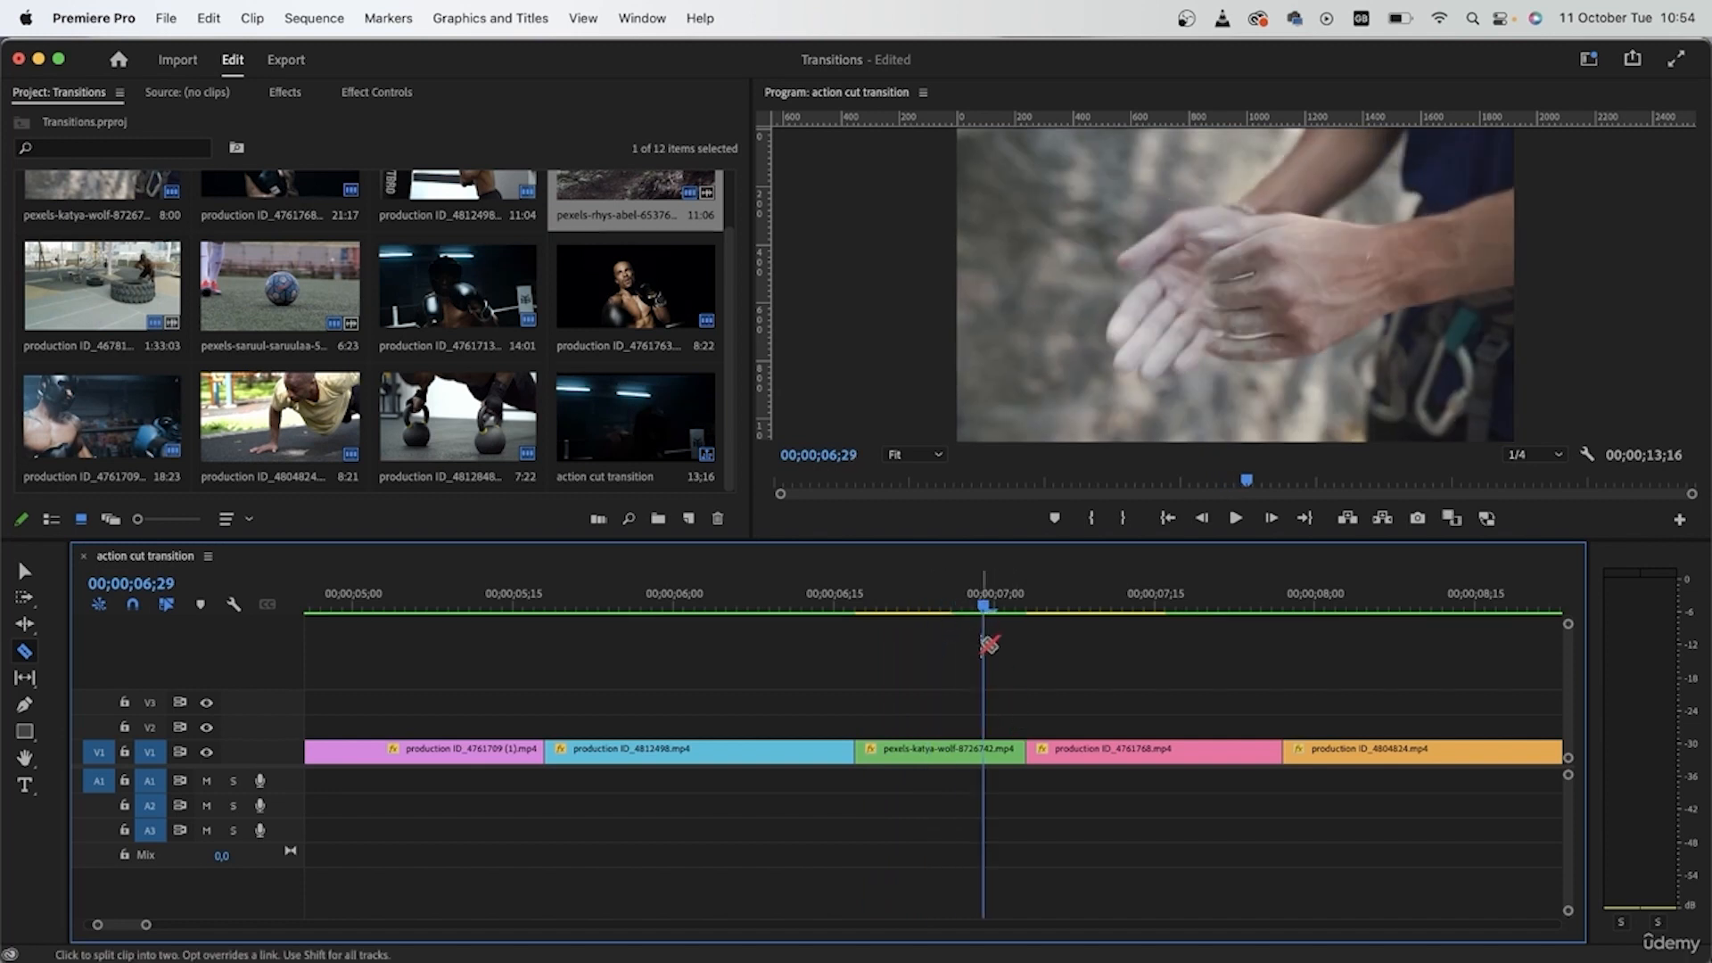
{"action": "key", "text": "minus"}
{"action": "key", "text": "minus"}
{"action": "key", "text": "minus"}
{"action": "key", "text": "minus"}
{"action": "left_click_drag", "start_coordinate": [1186, 595], "coordinate": [1287, 612]}
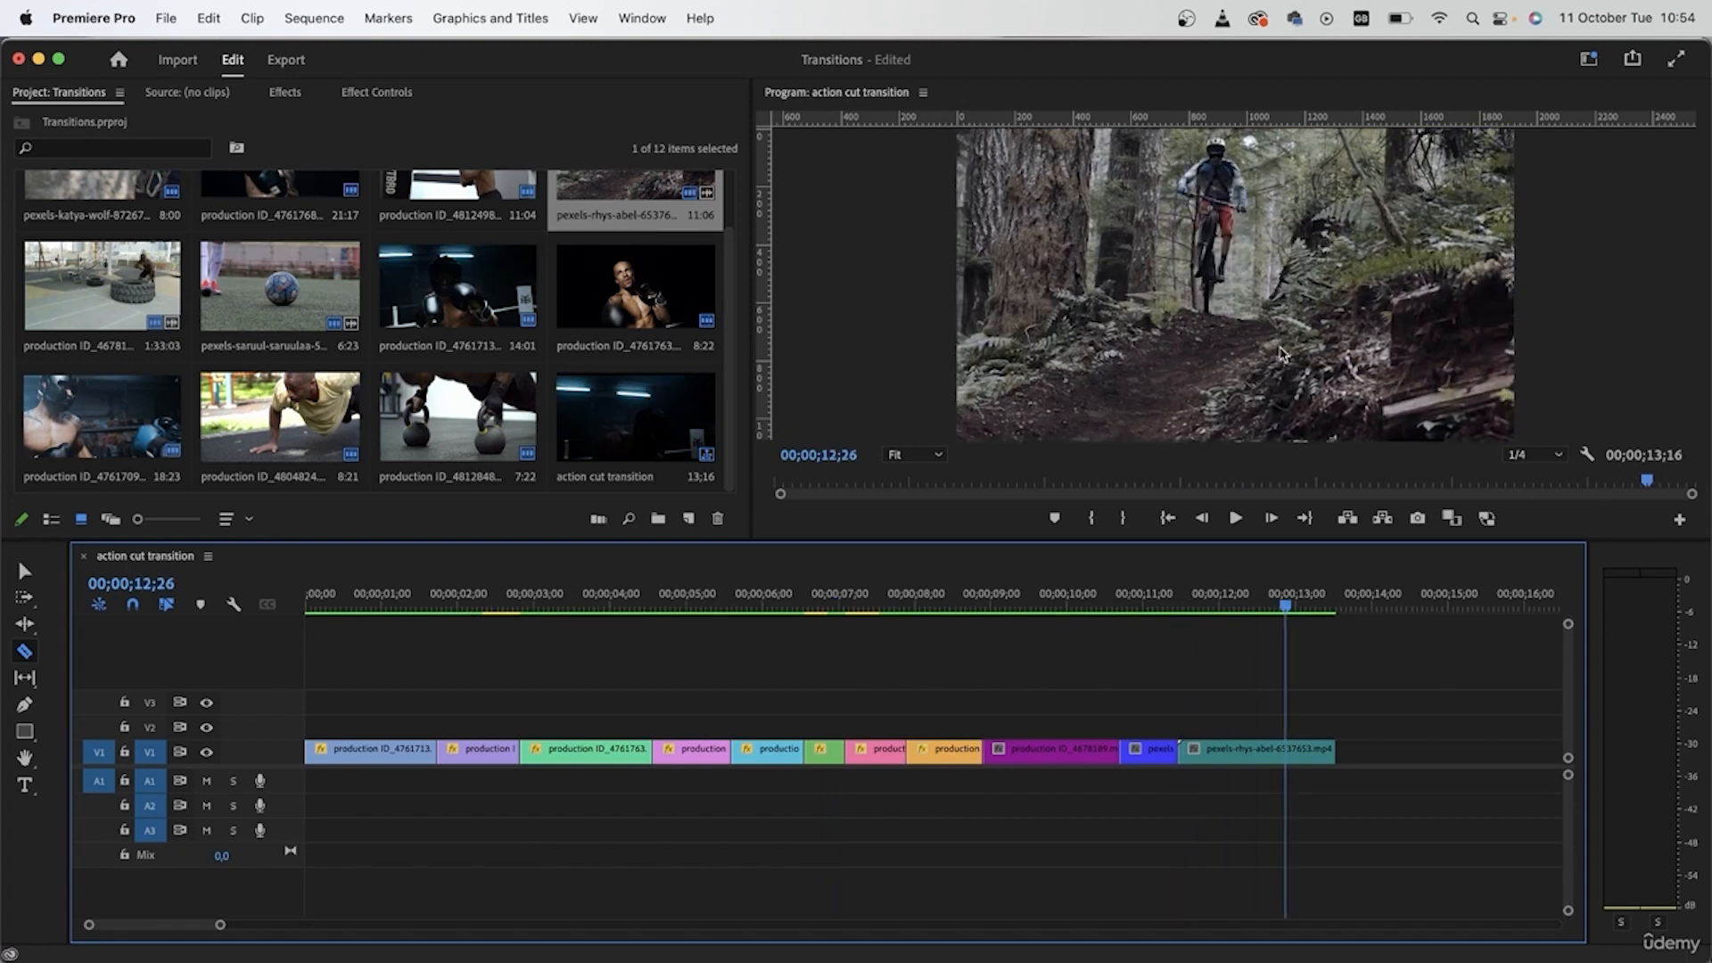
Step: Move the mountain-bike clip from the end of the sequence to between the chalked-hands clip and production ID_4761768.mp4, shifting the following clips along
{"action": "key", "text": "v"}
{"action": "left_click_drag", "start_coordinate": [1154, 681], "coordinate": [1357, 758]}
{"action": "left_click", "coordinate": [751, 602]}
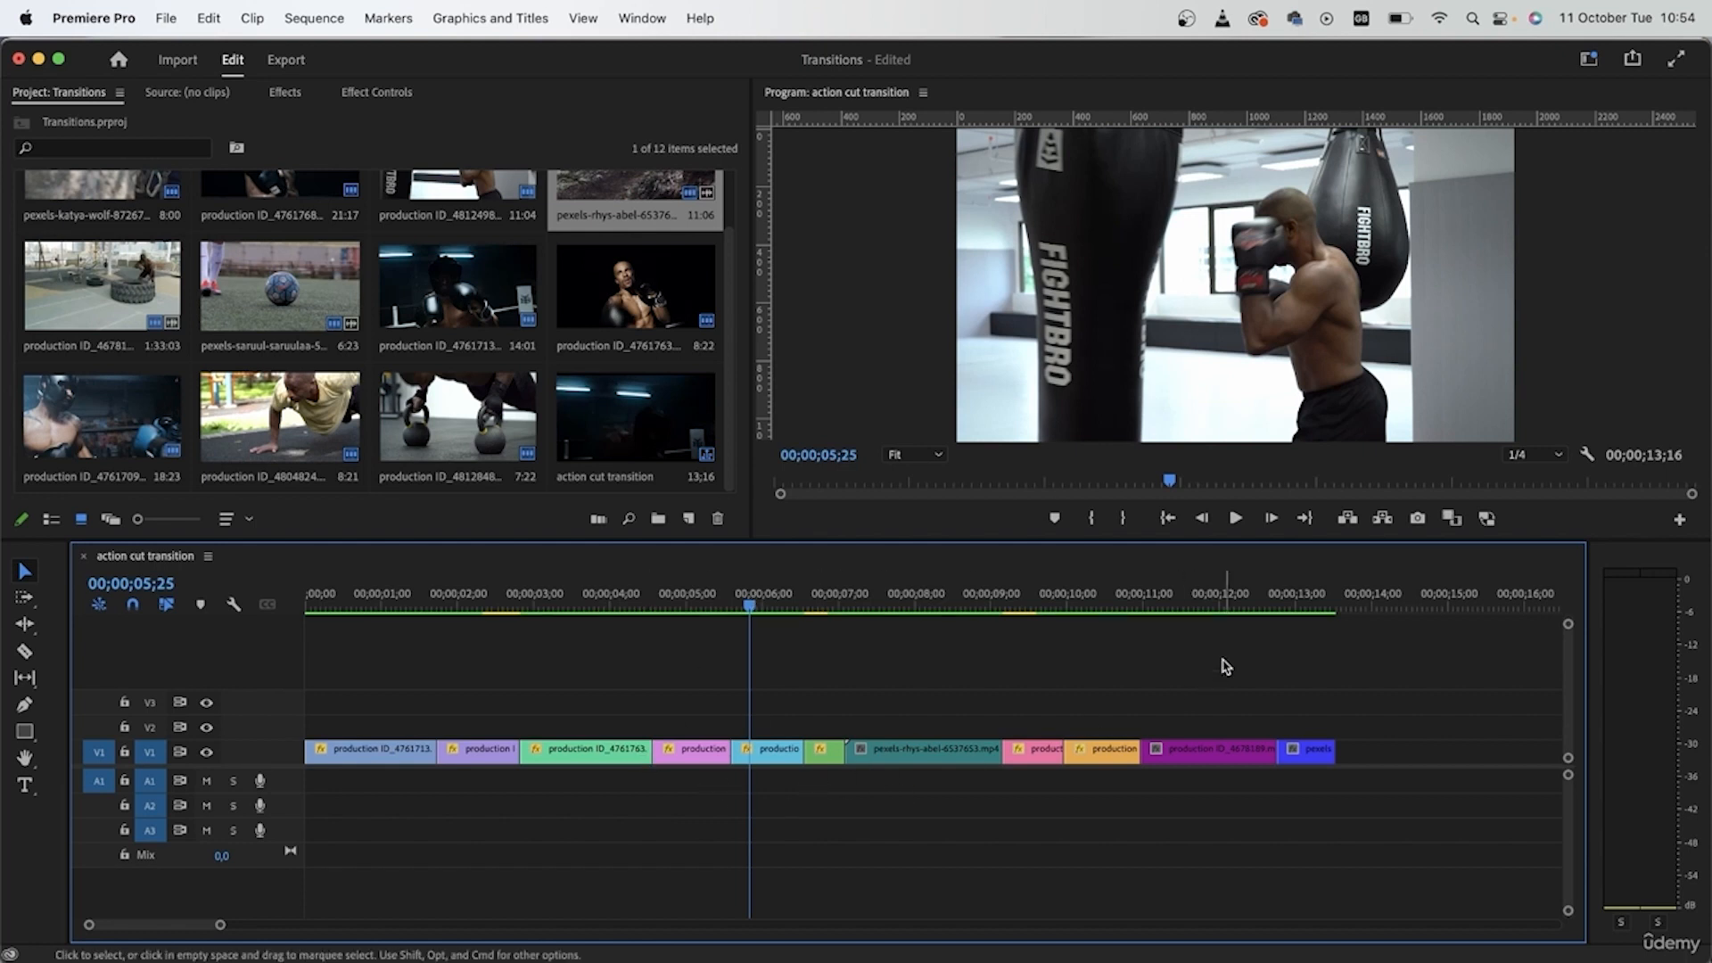
Step: Check the tyre and football clips near the sequence's end and move the football clip ahead of the tyre clip without leaving a gap
{"action": "mouse_move", "coordinate": [1210, 604]}
{"action": "left_mouse_down"}
{"action": "mouse_move", "coordinate": [1165, 605]}
{"action": "mouse_move", "coordinate": [1234, 605]}
{"action": "mouse_move", "coordinate": [1178, 605]}
{"action": "left_mouse_up"}
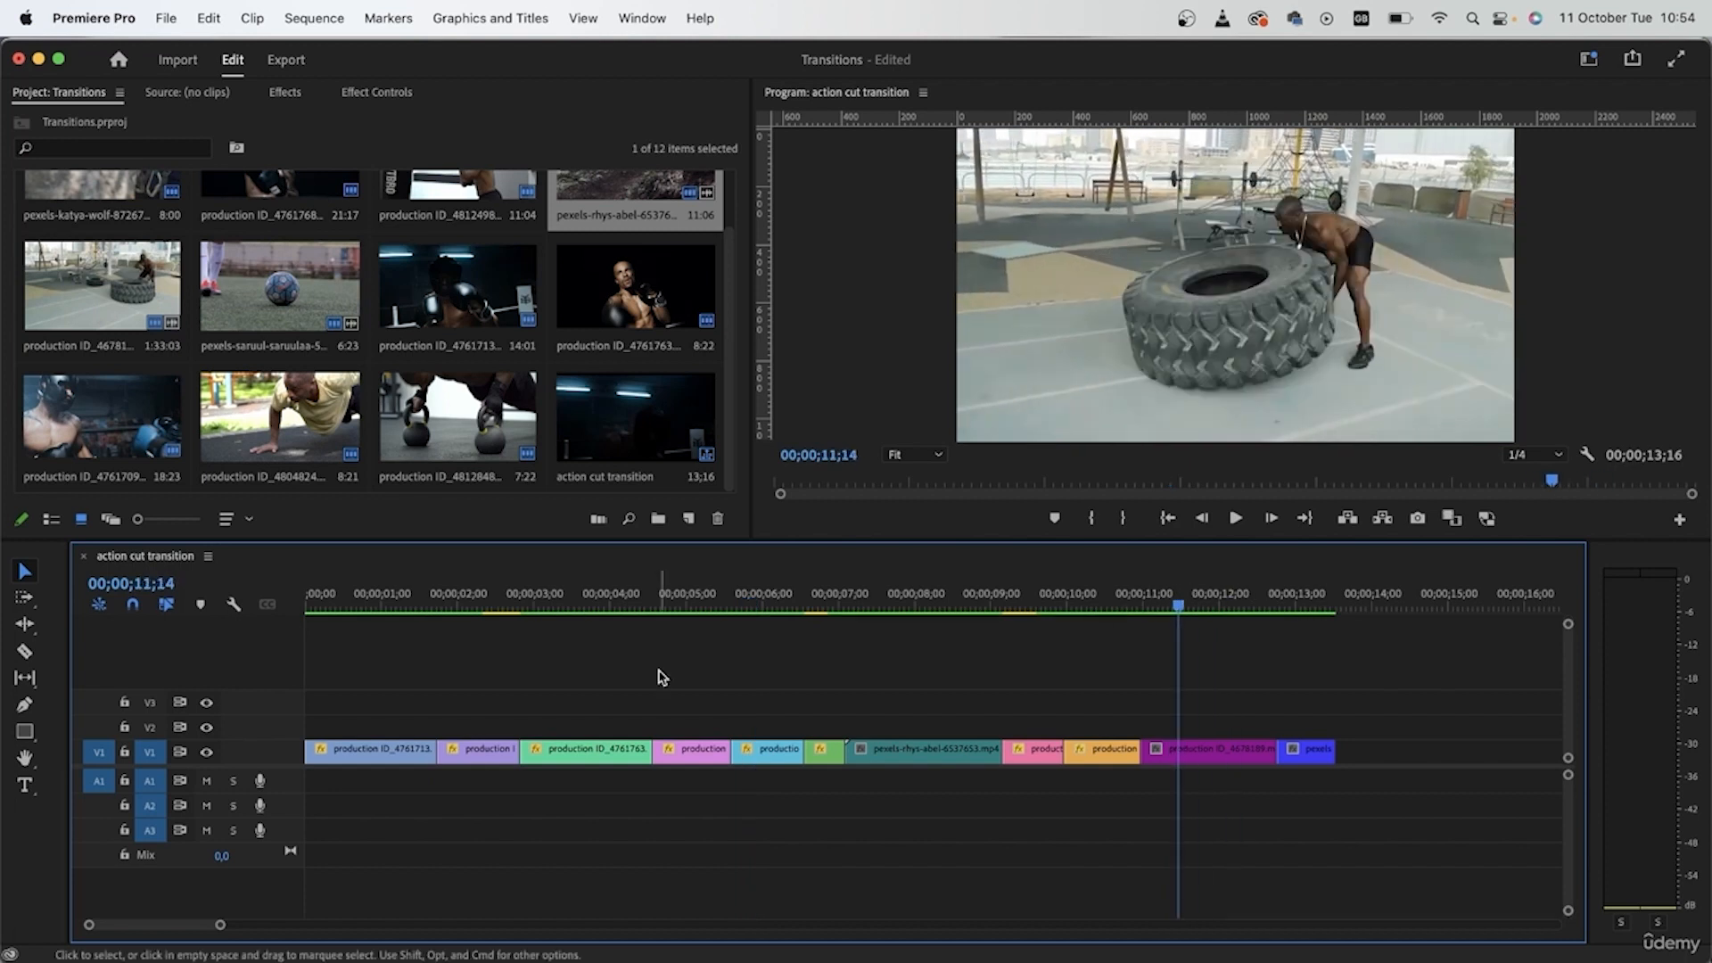
{"action": "left_click_drag", "start_coordinate": [473, 607], "coordinate": [686, 663]}
{"action": "left_click", "coordinate": [1299, 606]}
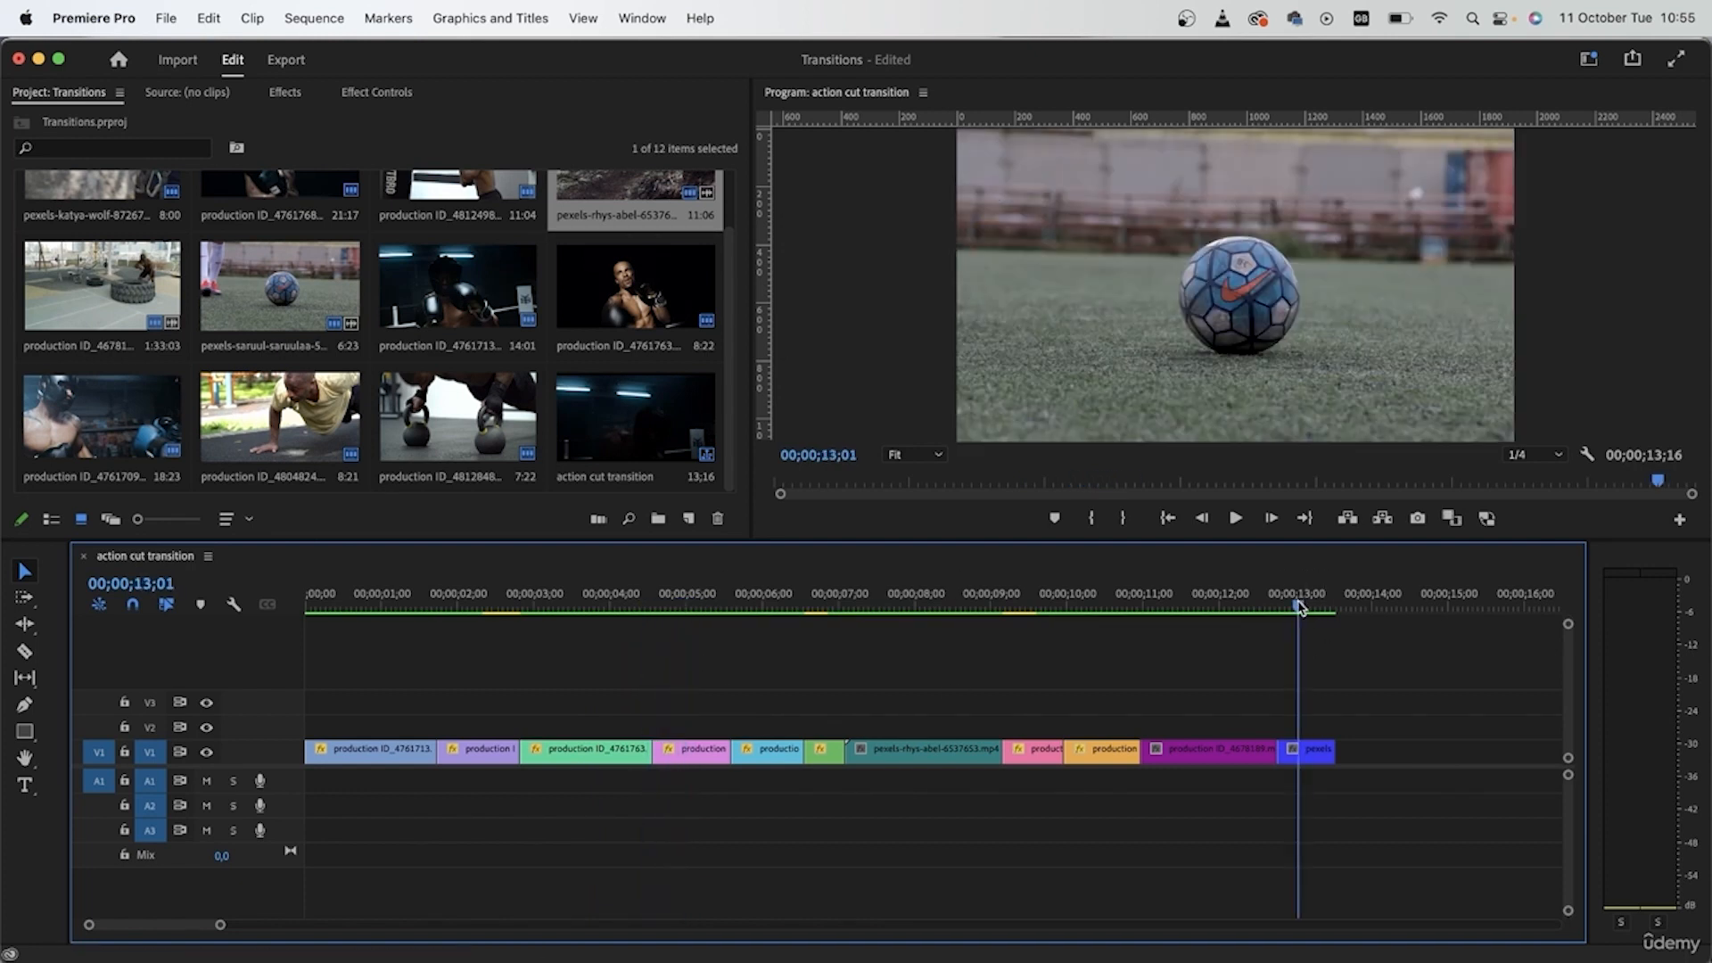
{"action": "left_click_drag", "start_coordinate": [1177, 758], "coordinate": [1370, 753]}
{"action": "left_click_drag", "start_coordinate": [1370, 695], "coordinate": [1178, 753]}
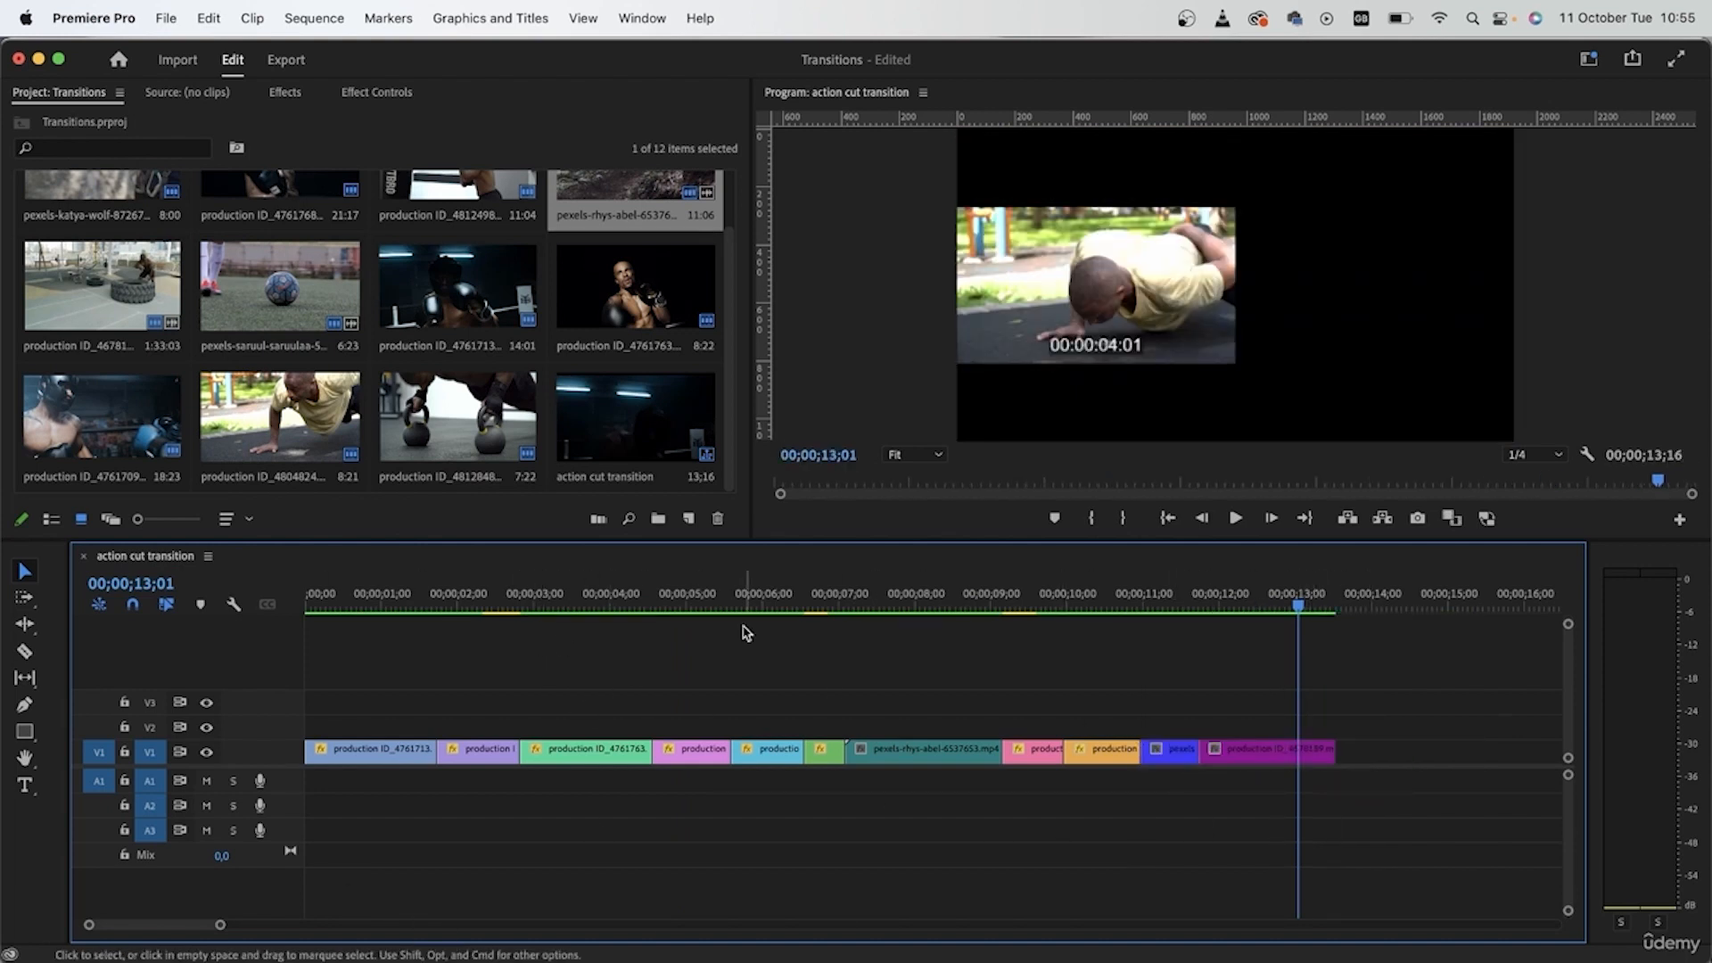
Step: Play the reordered sequence from its start and scrub across the first boxing clip and the kettlebell clip to examine their pacing
{"action": "left_click", "coordinate": [309, 596]}
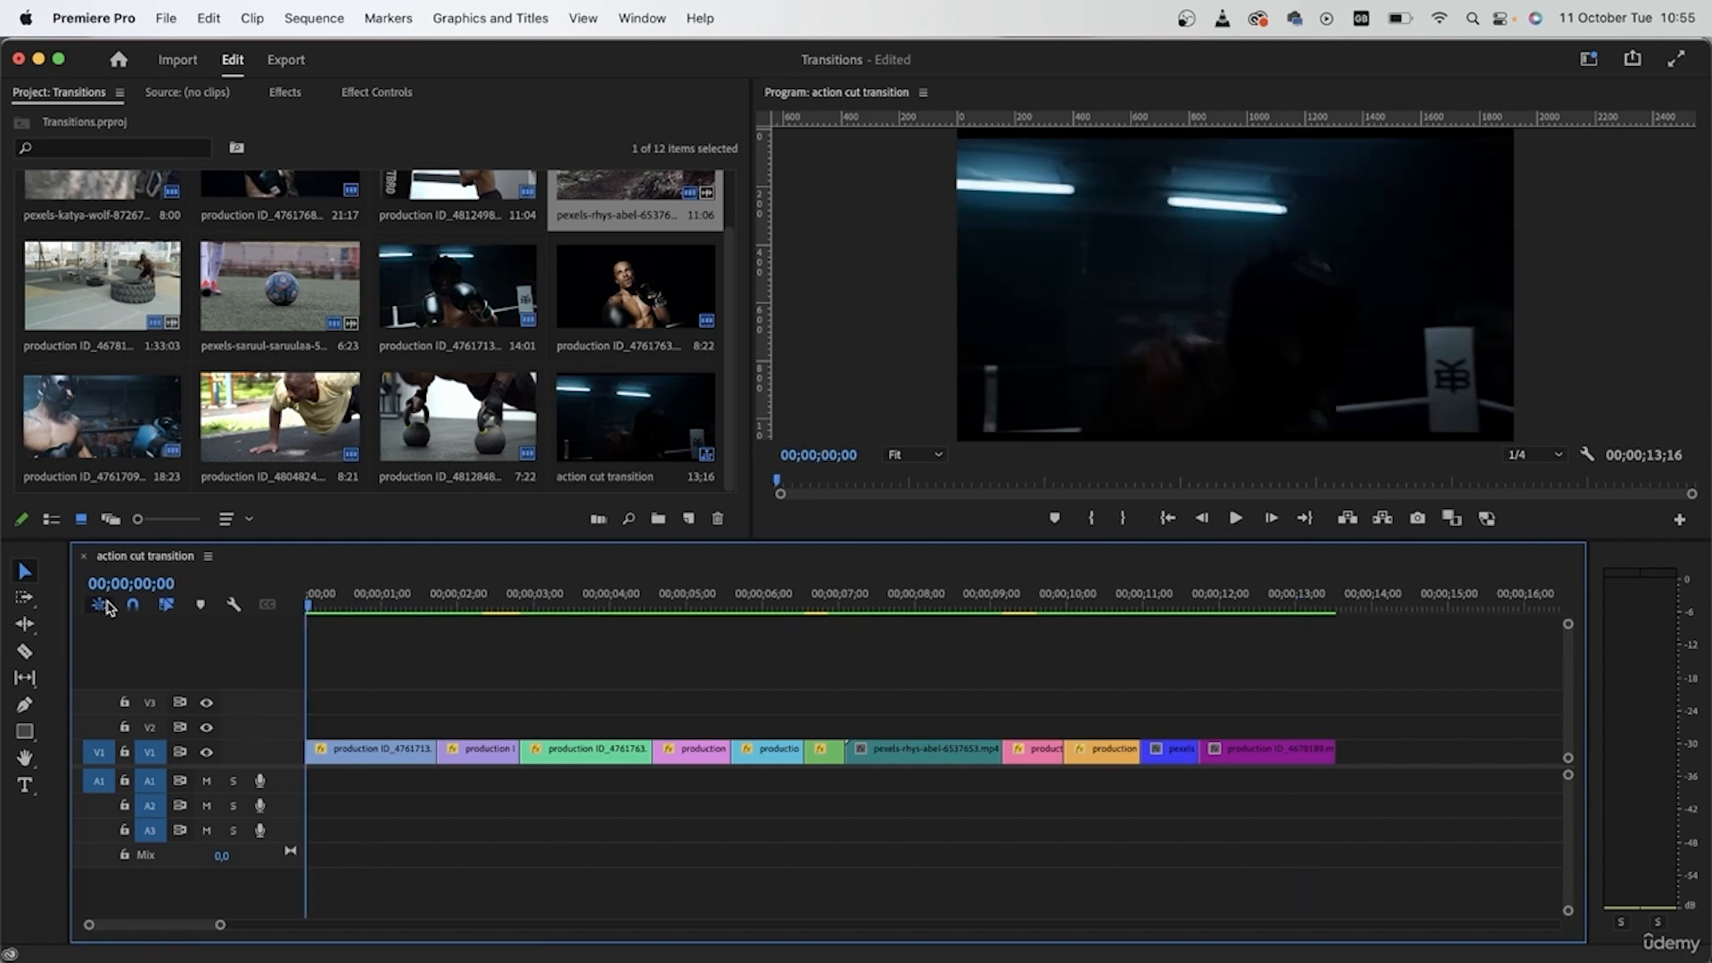
{"action": "key", "text": "space"}
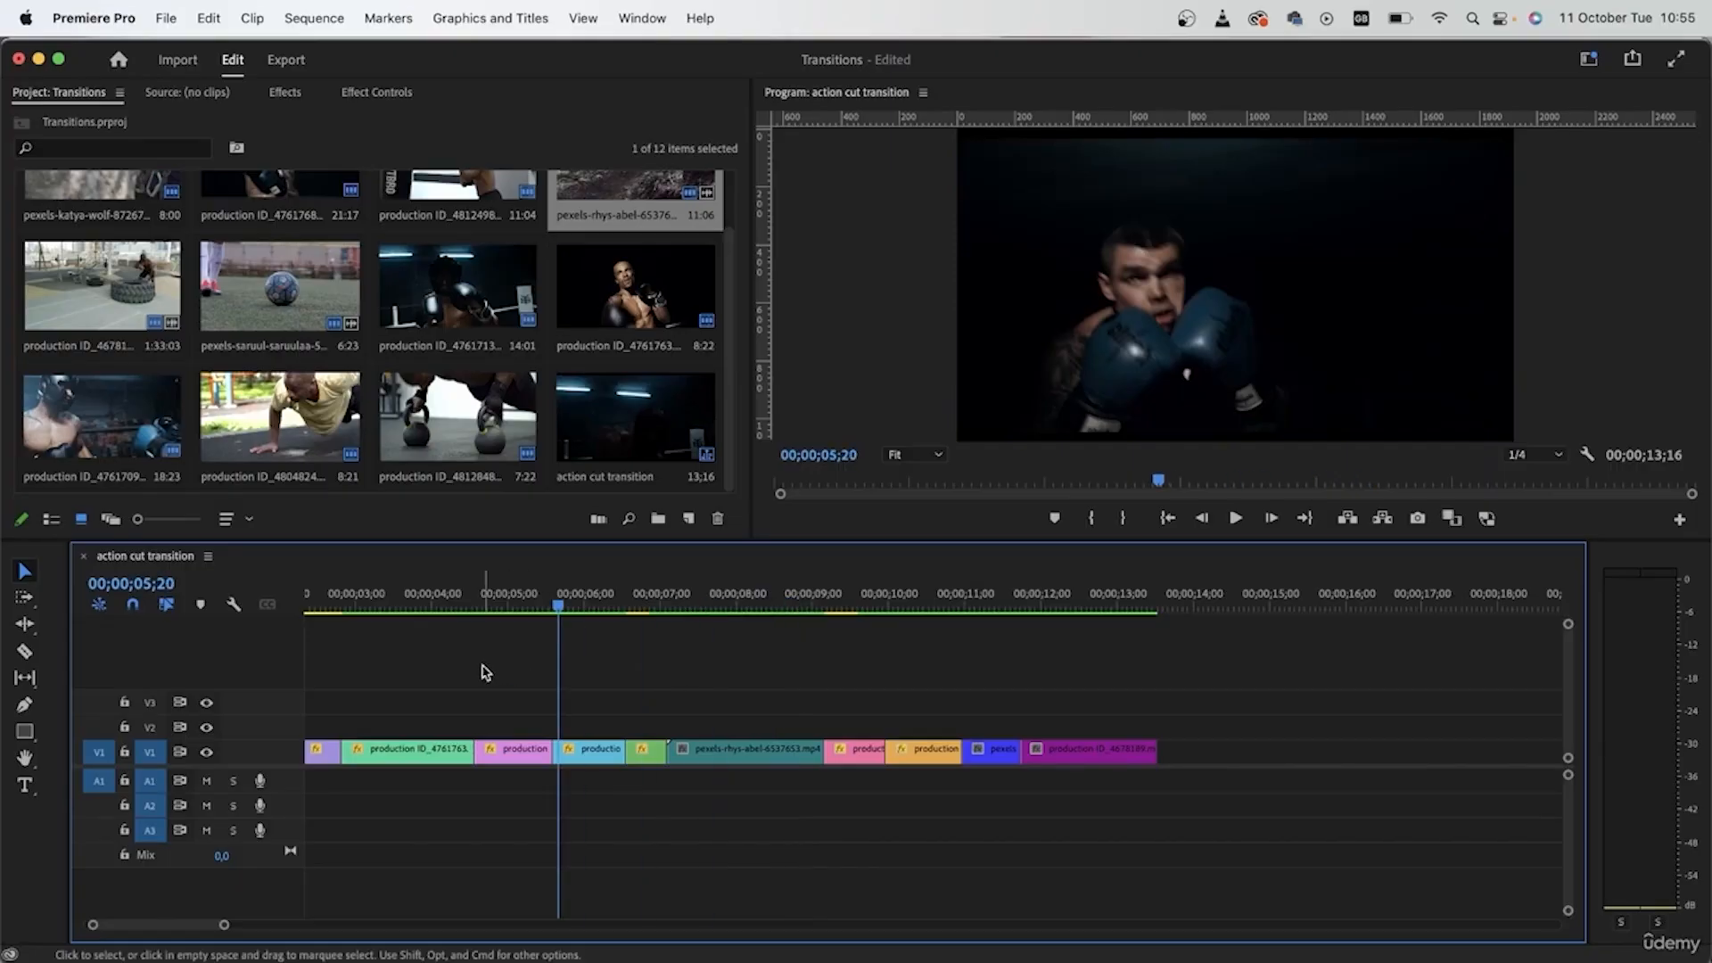
{"action": "scroll", "coordinate": [486, 674], "scroll_direction": "left", "scroll_amount": 3}
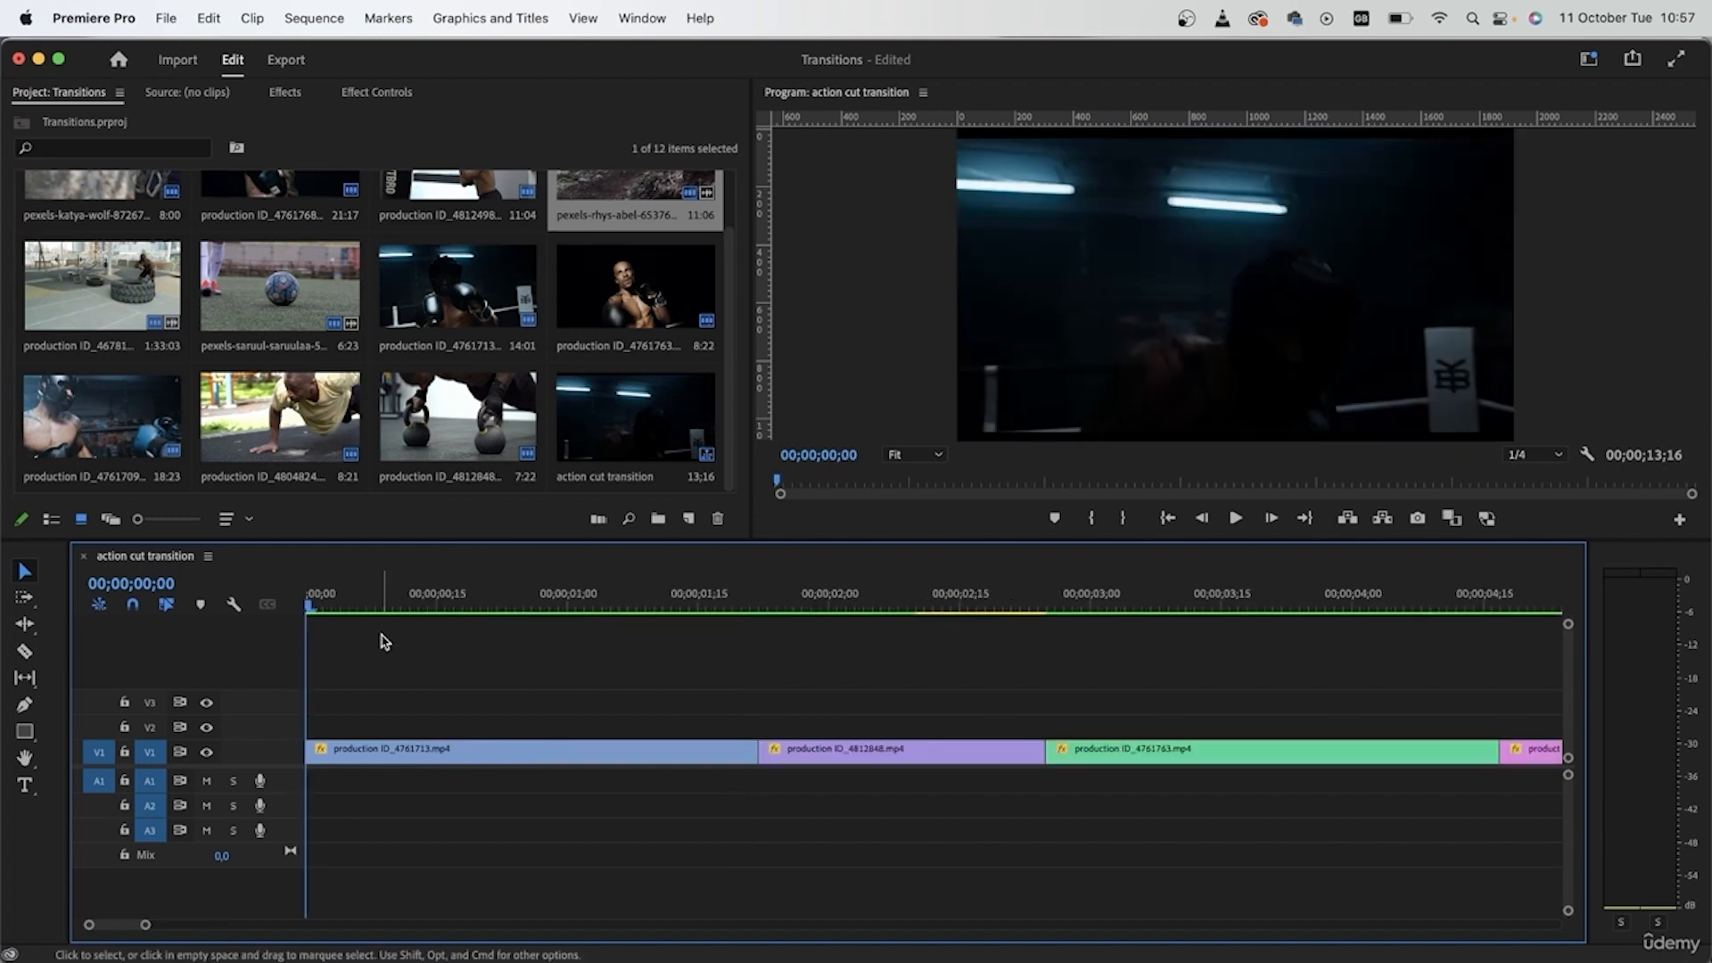
{"action": "left_click_drag", "start_coordinate": [845, 605], "coordinate": [829, 680]}
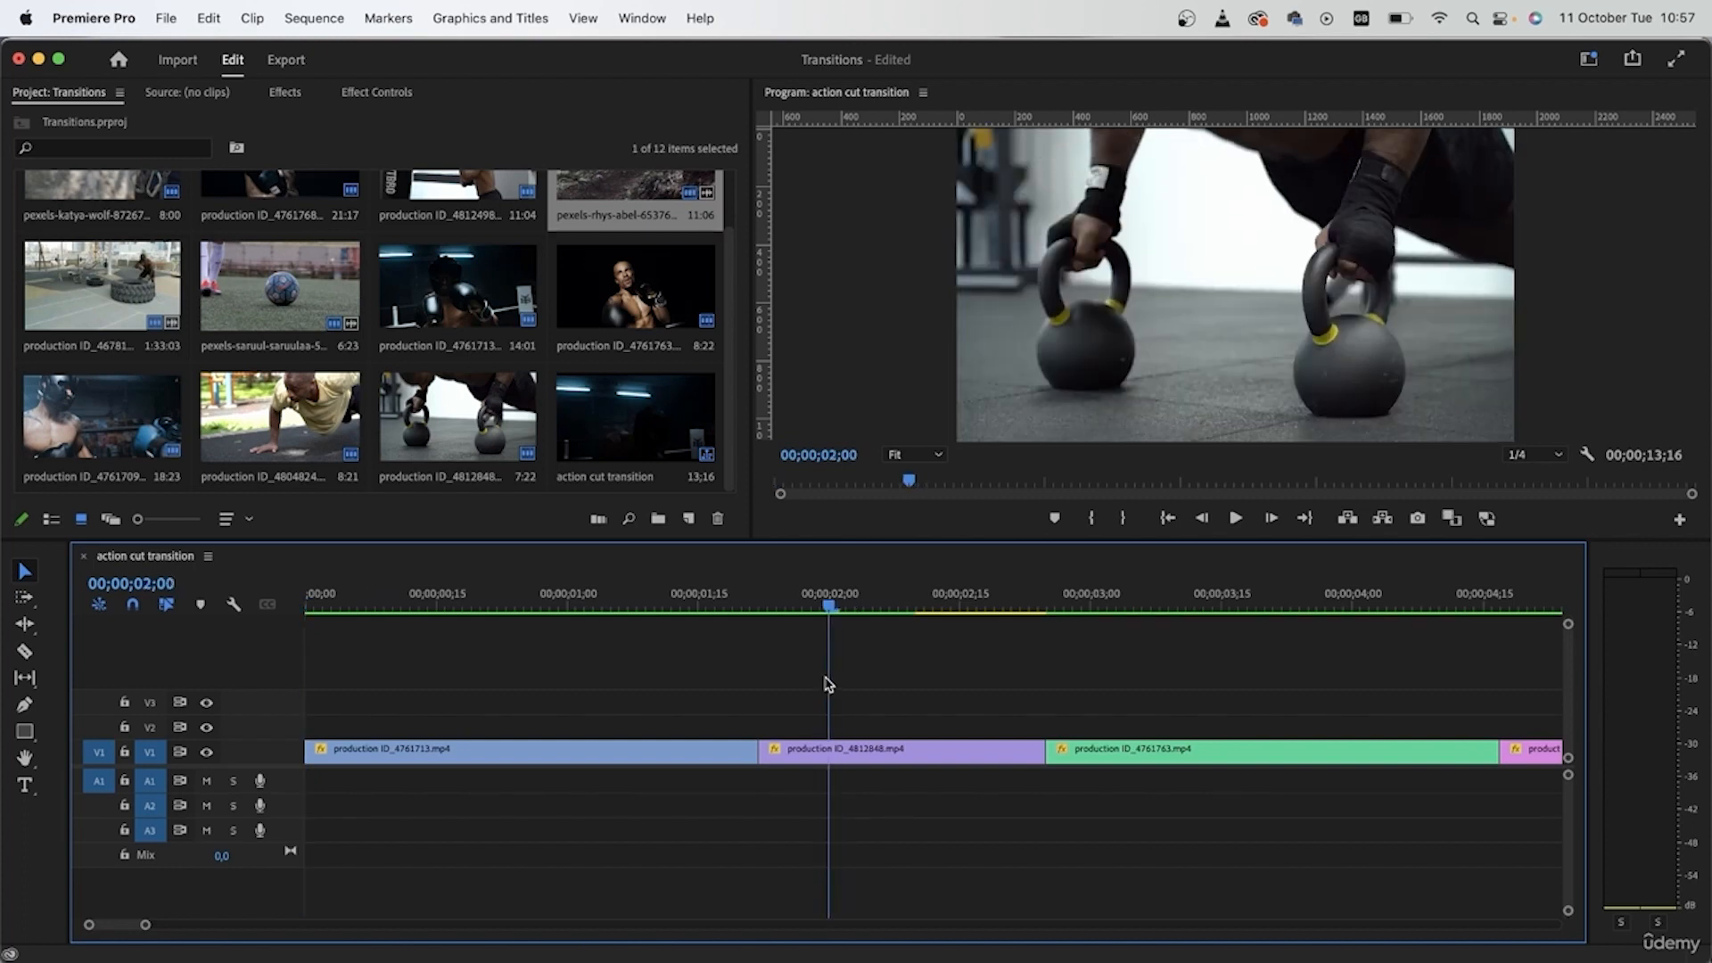
{"action": "left_click_drag", "start_coordinate": [832, 607], "coordinate": [881, 612]}
{"action": "left_click_drag", "start_coordinate": [446, 595], "coordinate": [540, 609]}
{"action": "left_click_drag", "start_coordinate": [746, 606], "coordinate": [781, 728]}
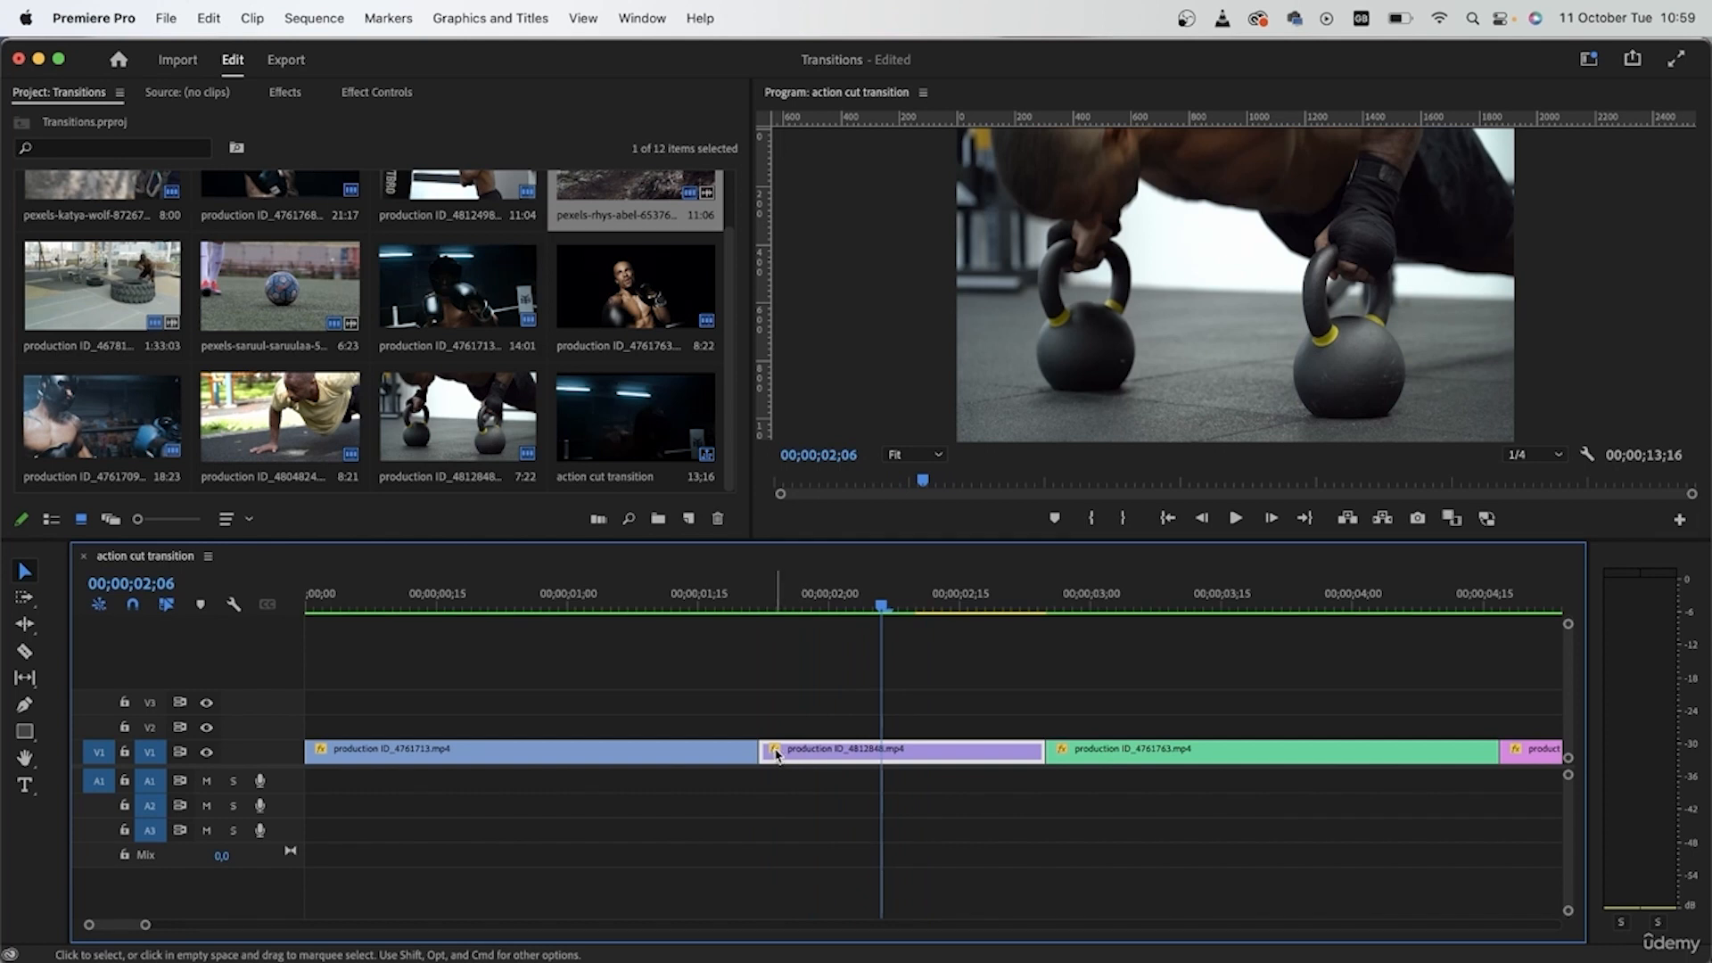
Step: Display the Time Remapping speed line on the kettlebell clip production ID_4812848.mp4 and increase the V1 track's height
{"action": "left_click", "coordinate": [775, 752]}
{"action": "mouse_move", "coordinate": [861, 813]}
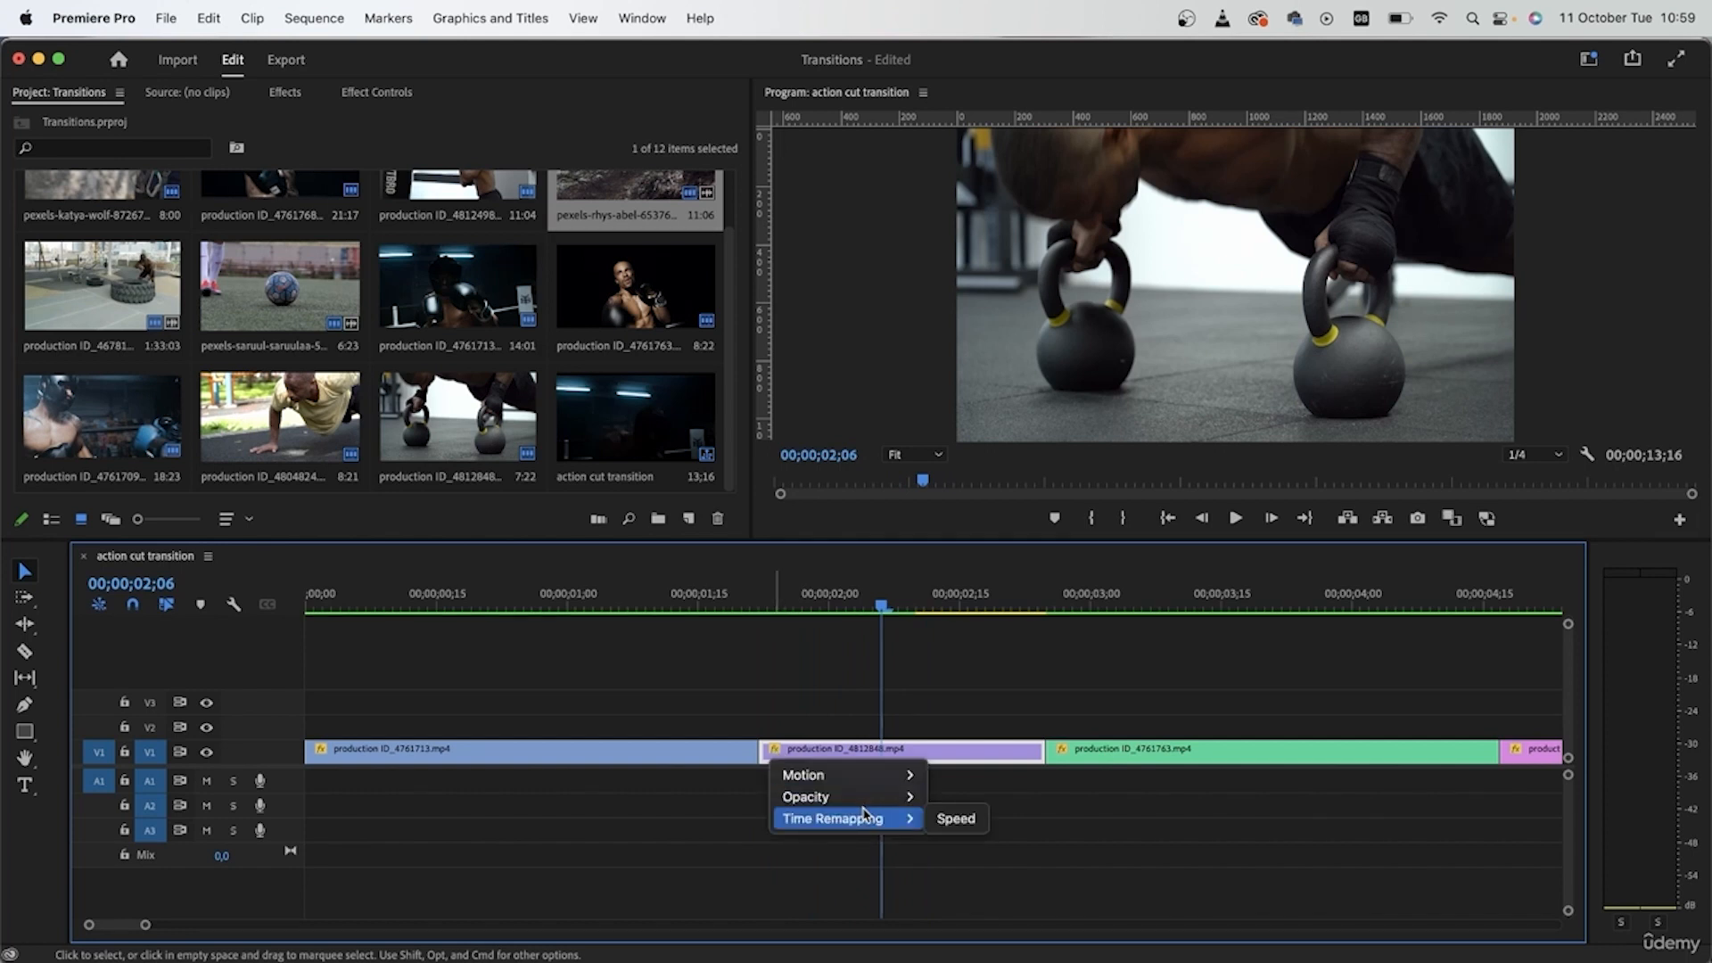
{"action": "left_click", "coordinate": [952, 817]}
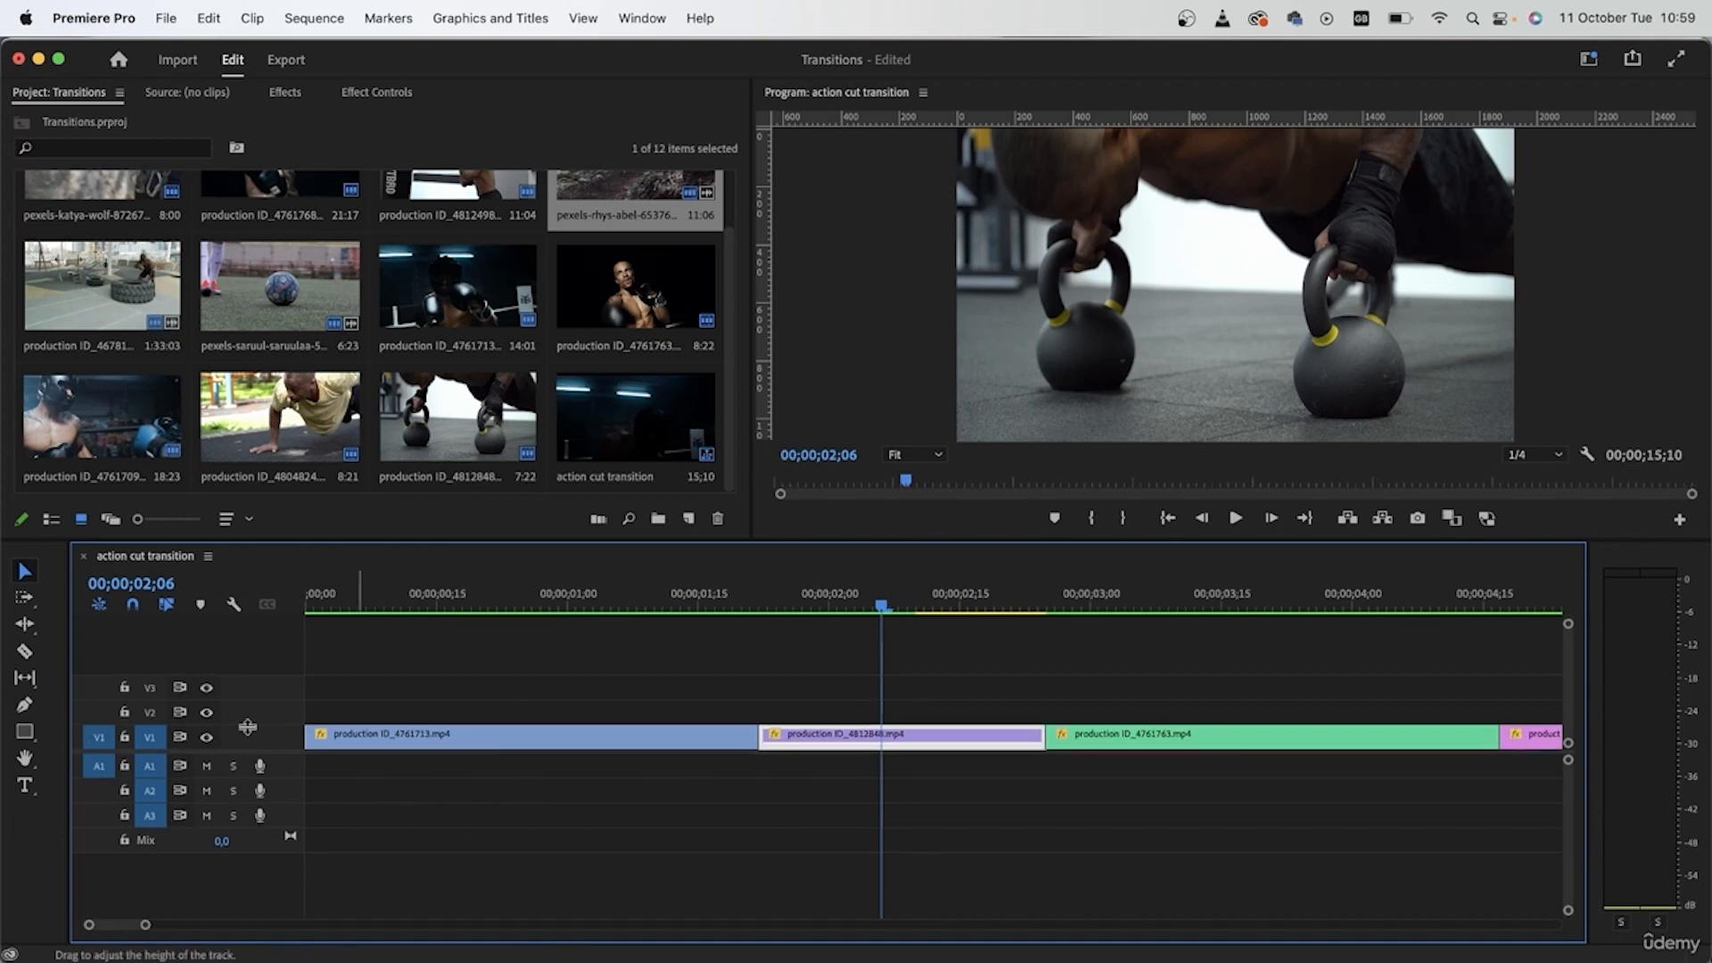
{"action": "left_click_drag", "start_coordinate": [246, 726], "coordinate": [259, 653]}
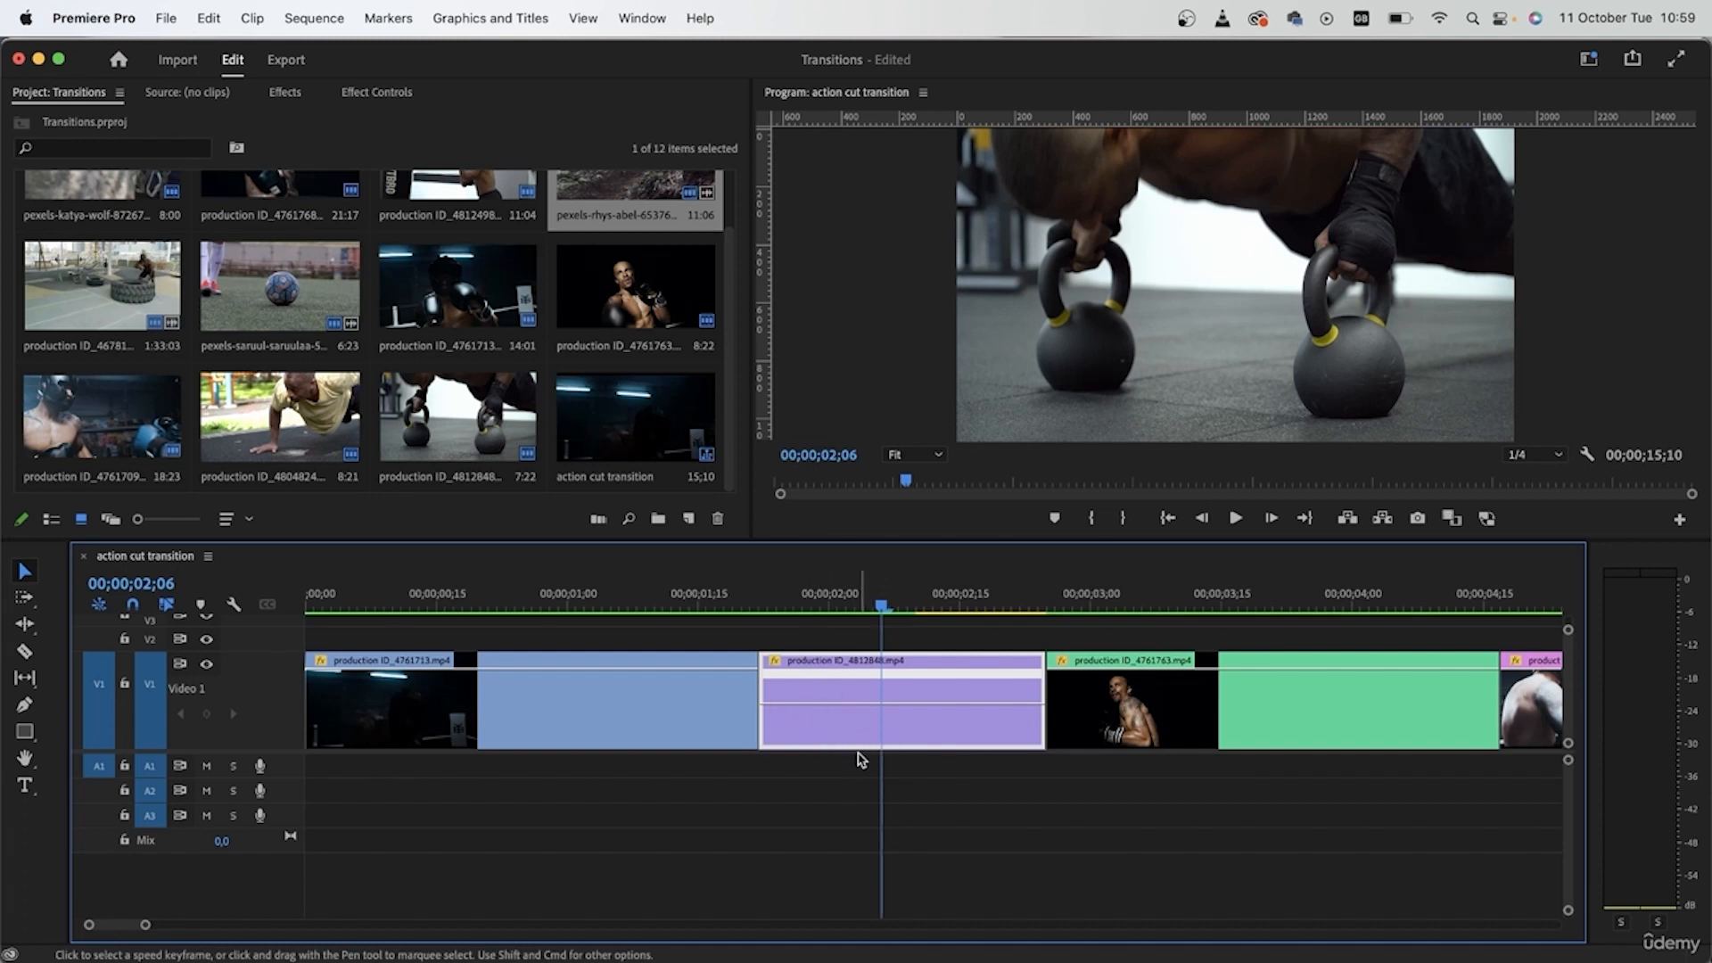
Step: Add a speed keyframe to the kettlebell clip at 00;00;02;08, where the athlete lowers between the kettlebells
{"action": "left_click_drag", "start_coordinate": [881, 605], "coordinate": [796, 616]}
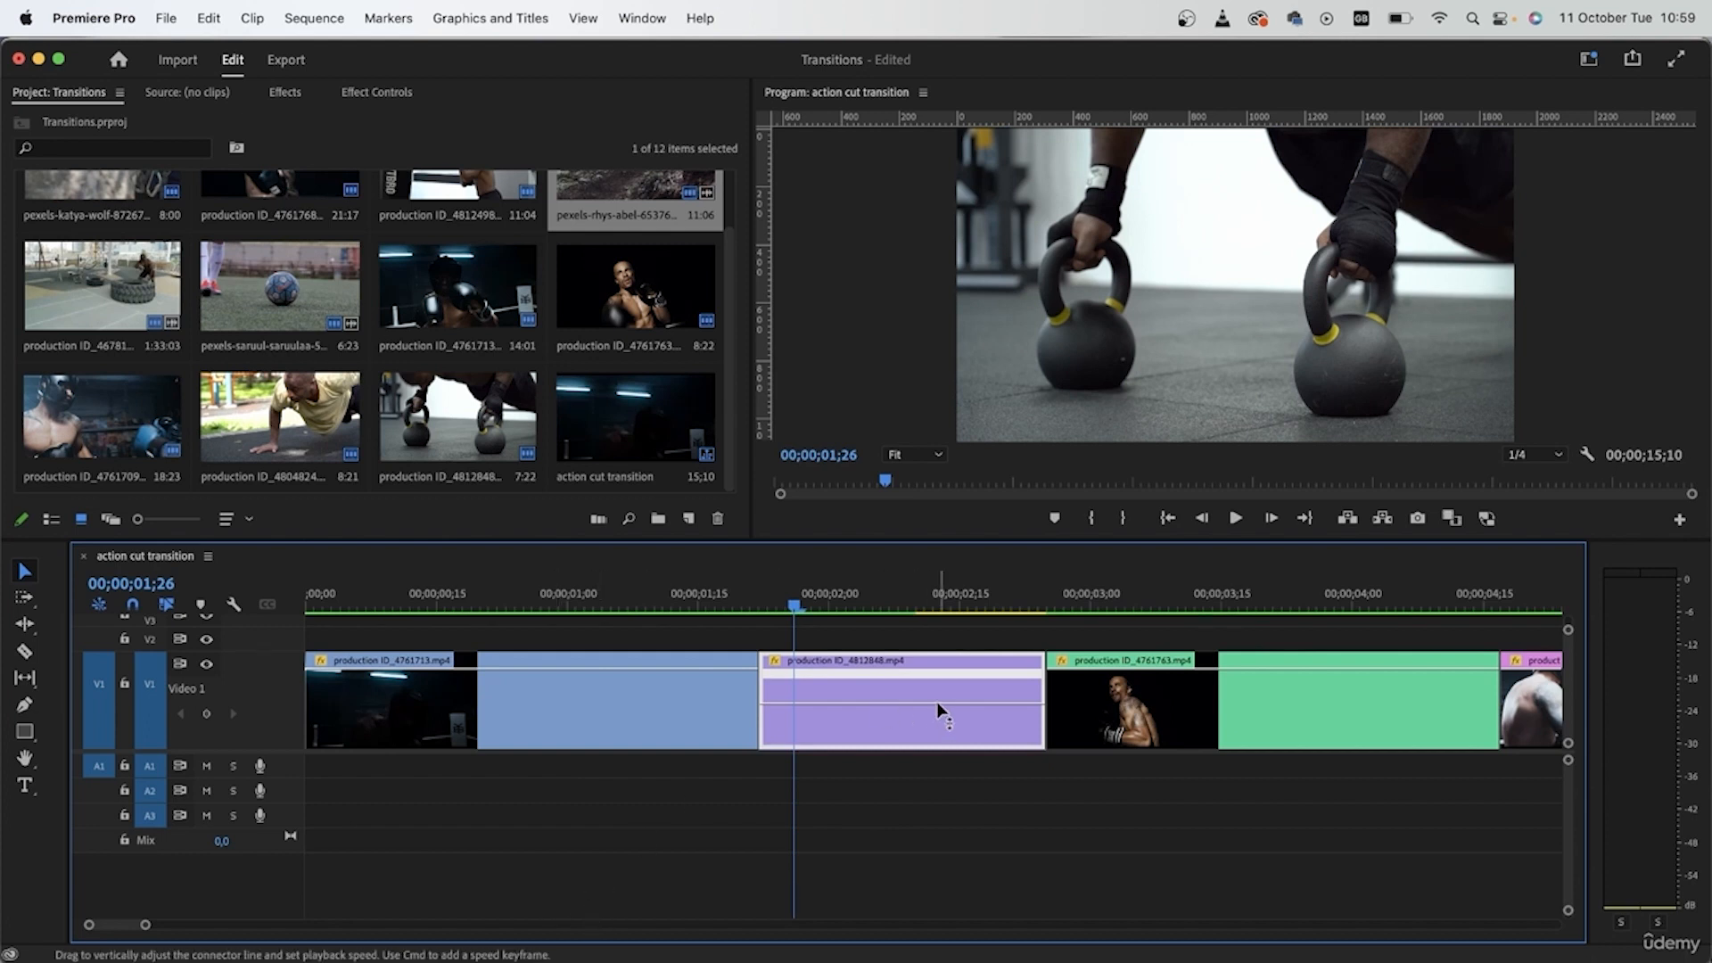
{"action": "scroll", "coordinate": [936, 695], "scroll_direction": "up", "scroll_amount": 5}
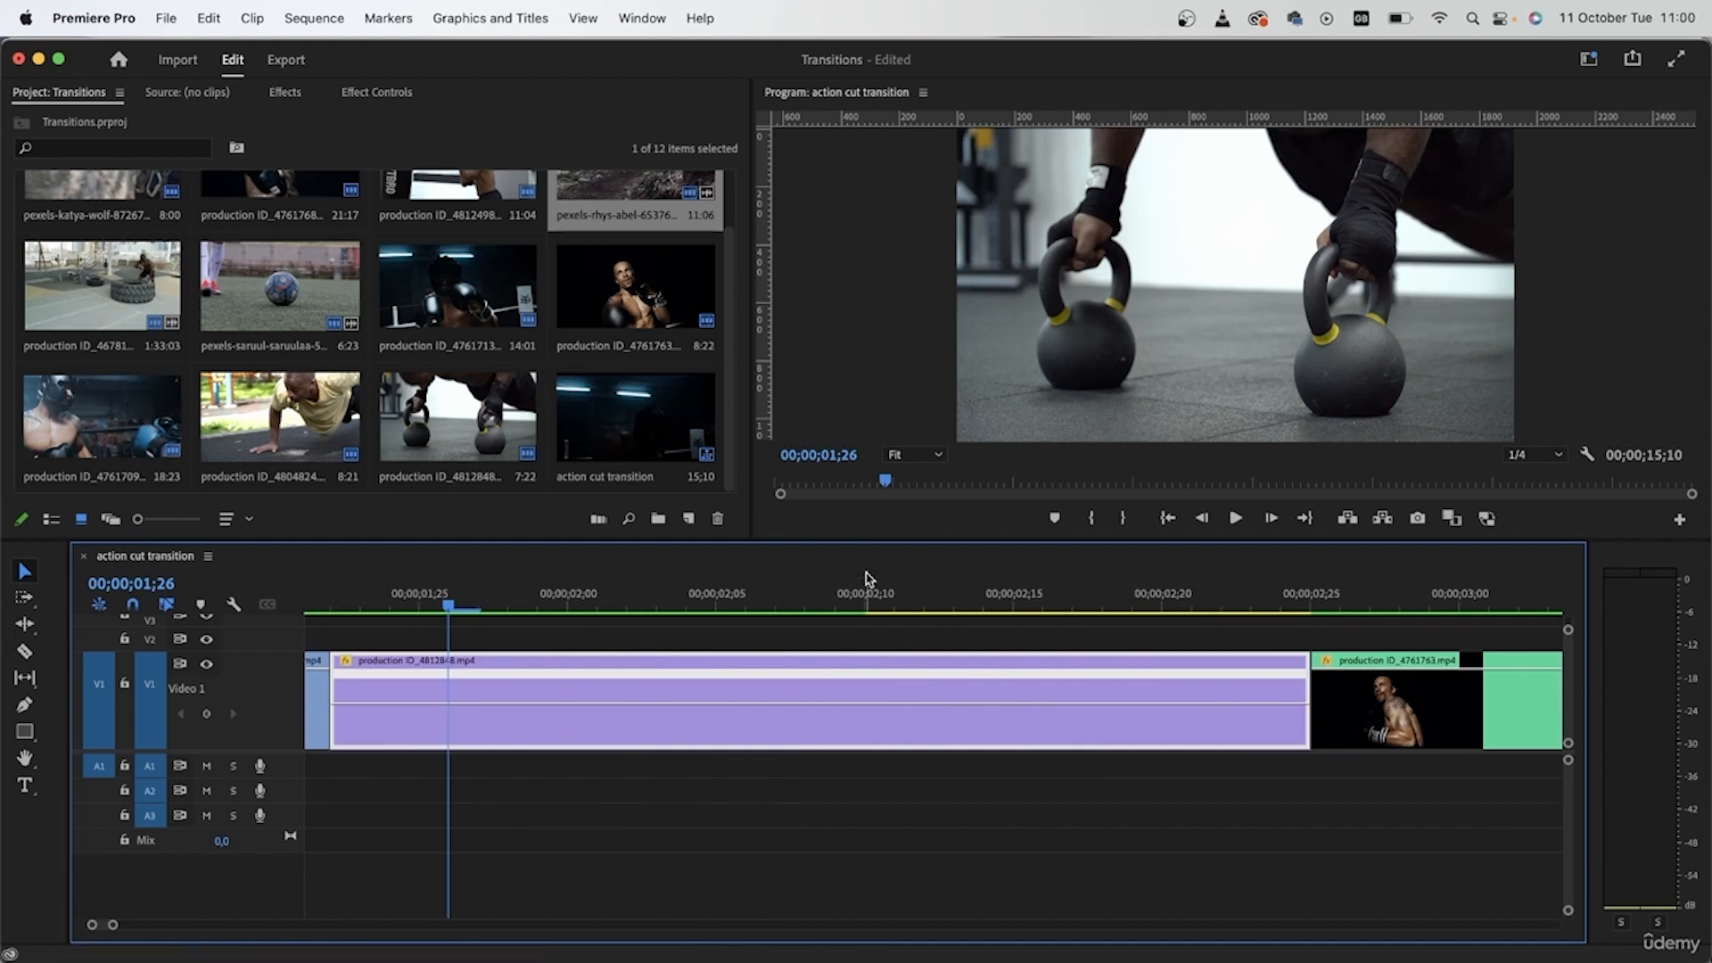
{"action": "left_click_drag", "start_coordinate": [450, 613], "coordinate": [802, 673]}
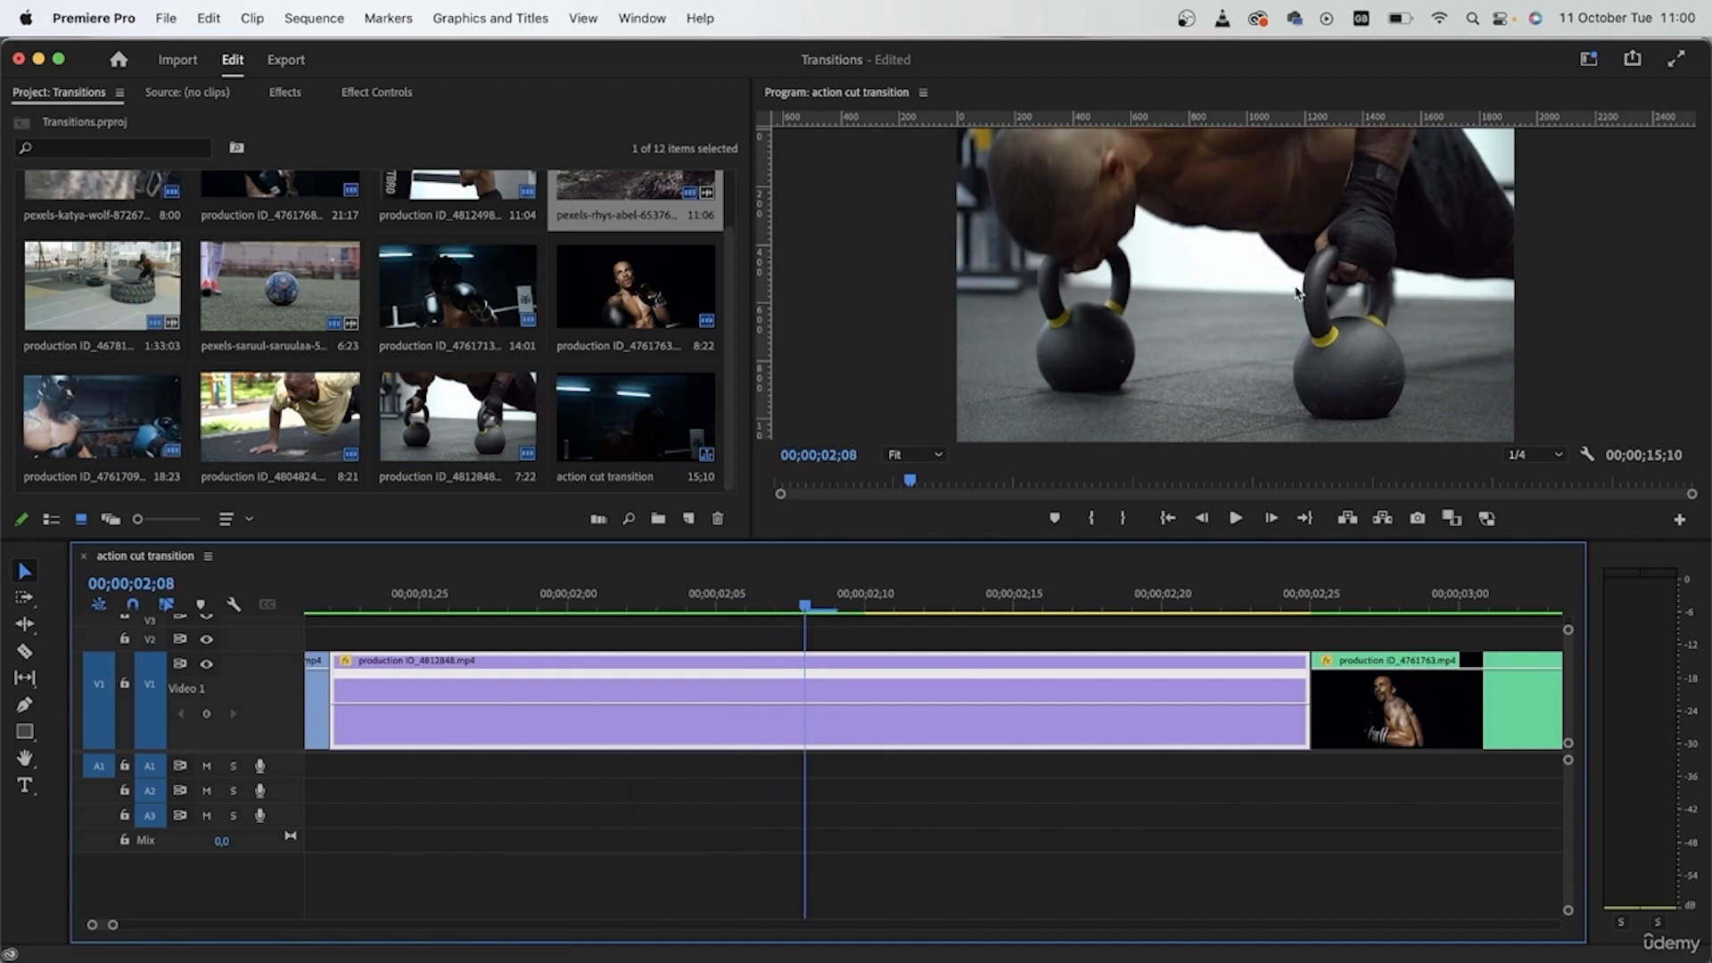
{"action": "left_click", "coordinate": [24, 704]}
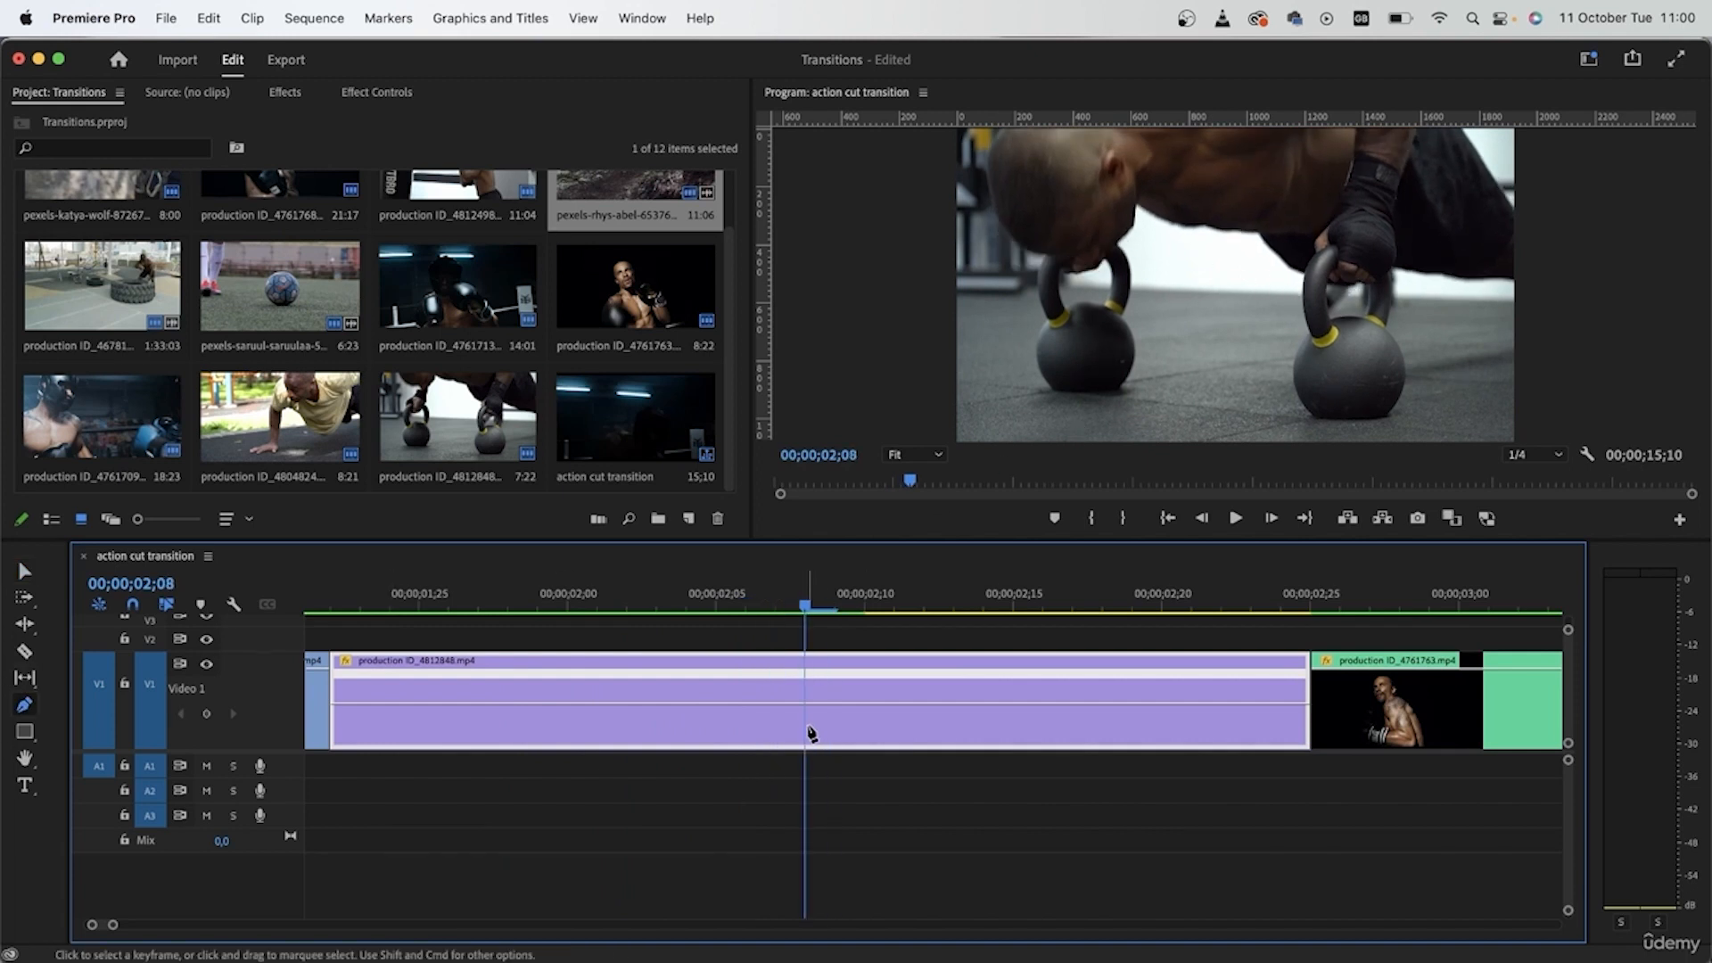
{"action": "left_click", "coordinate": [805, 672]}
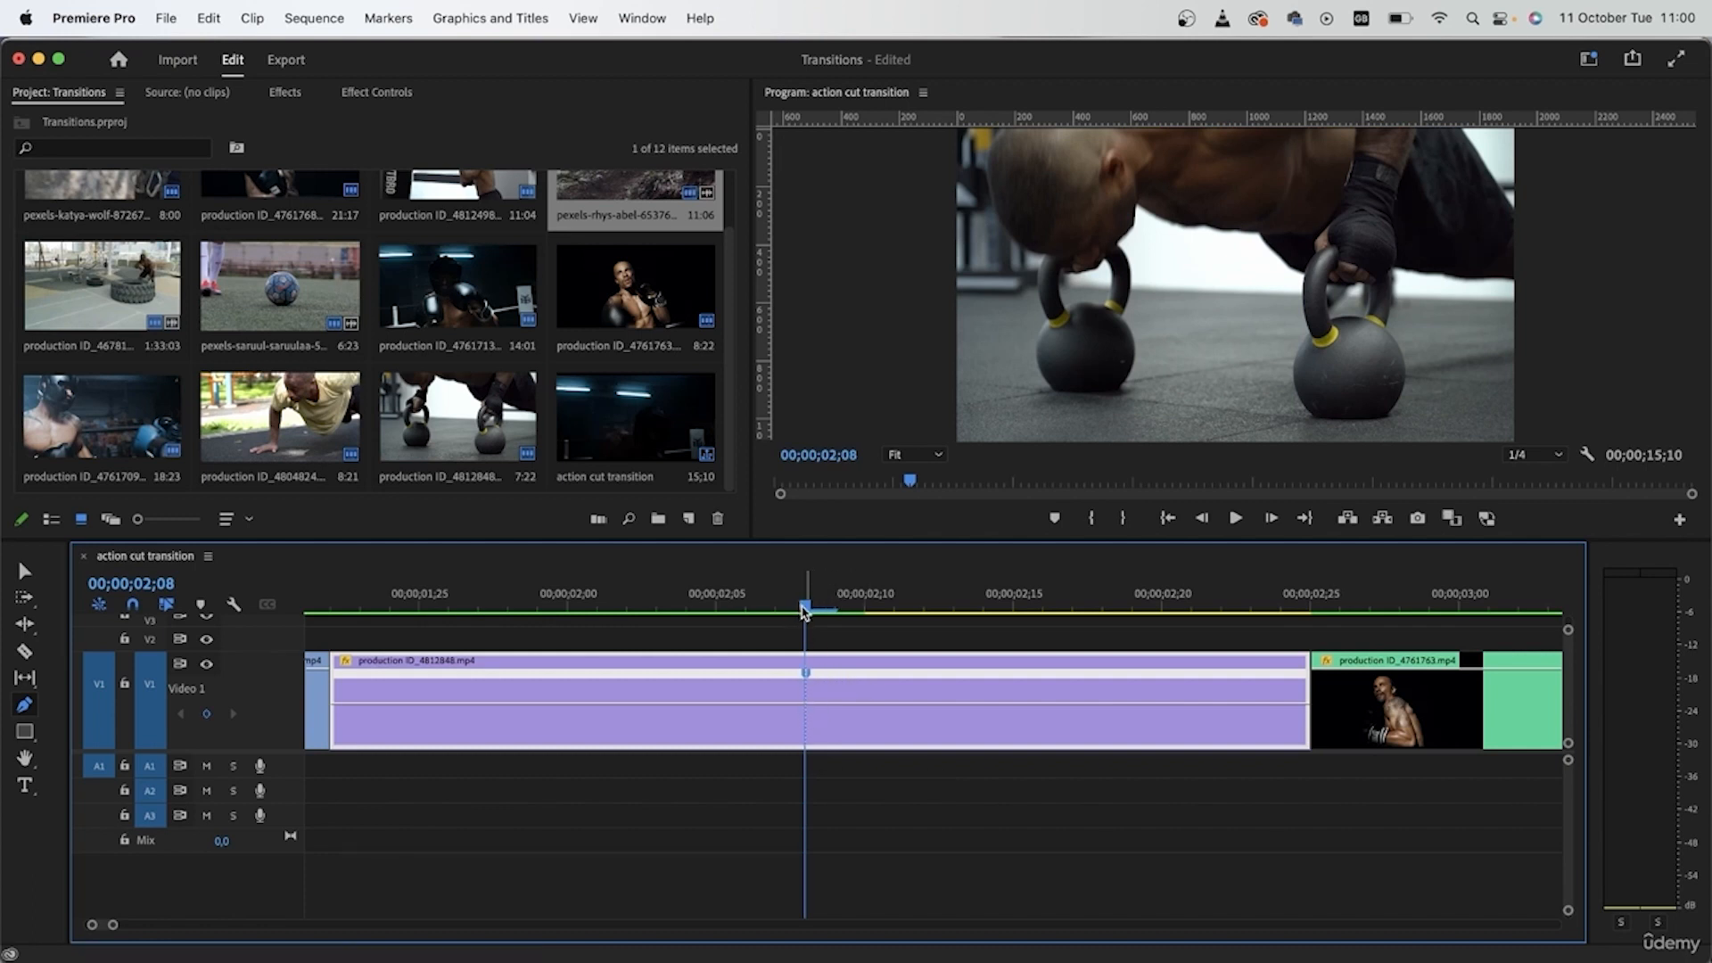
Step: Slow down the part of the kettlebell clip before the speed keyframe and speed up the part after it
{"action": "left_click_drag", "start_coordinate": [806, 606], "coordinate": [701, 698]}
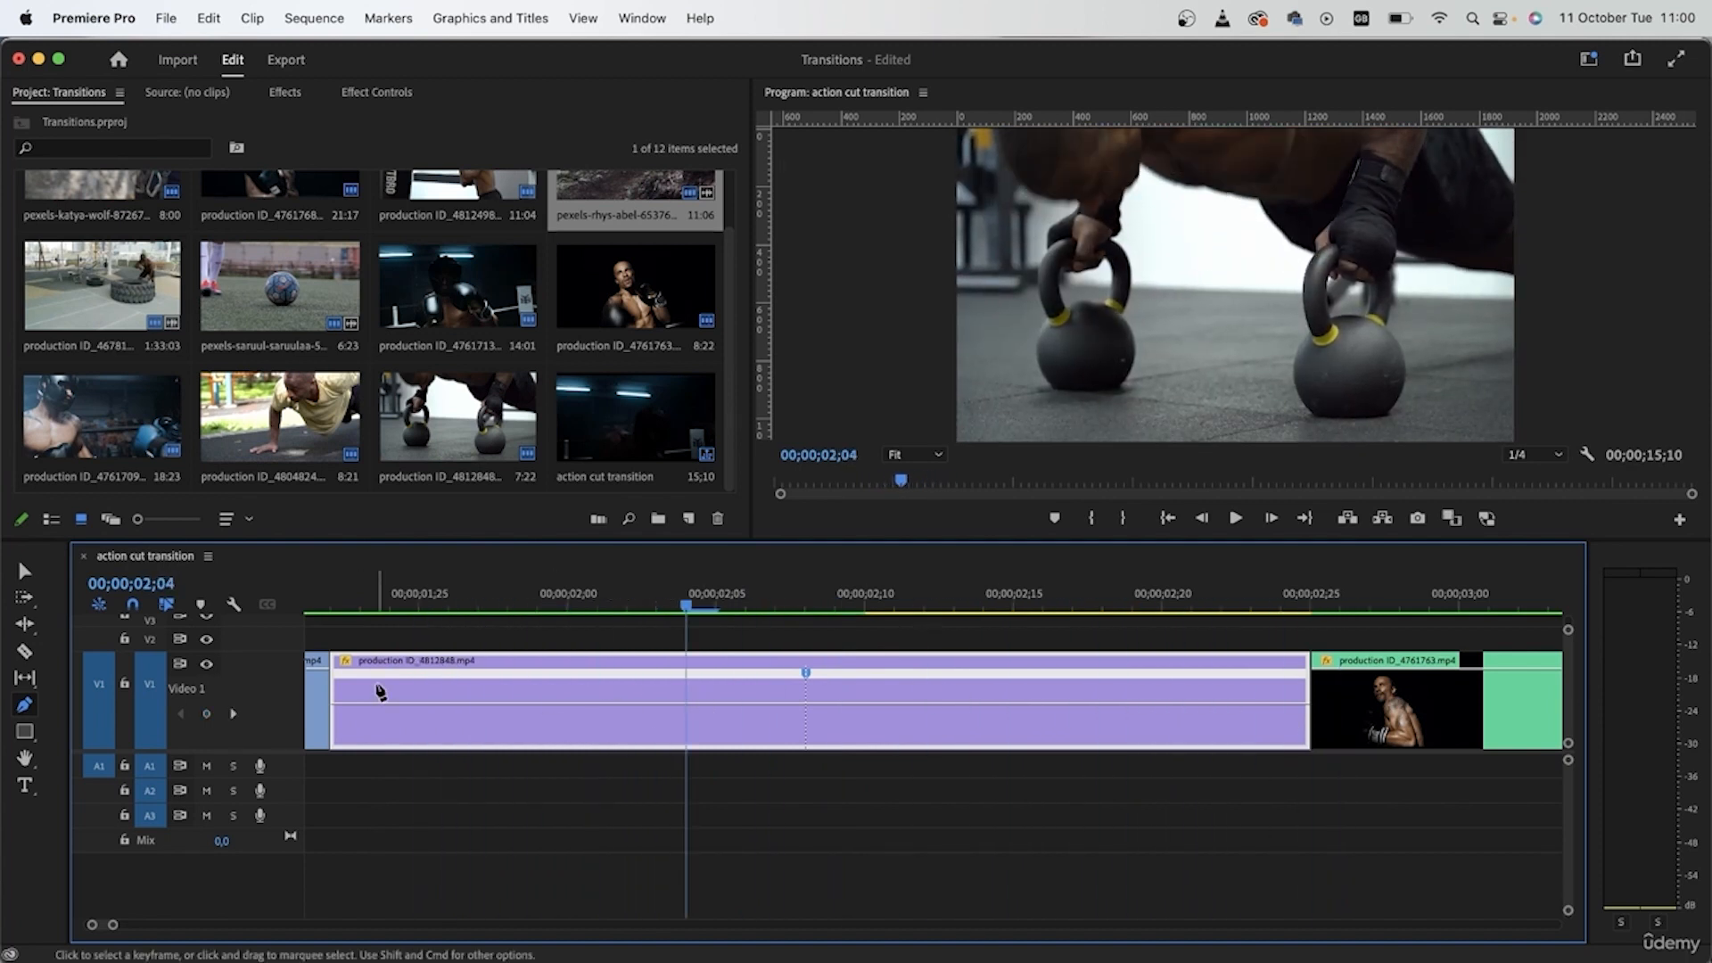
{"action": "key", "text": "v"}
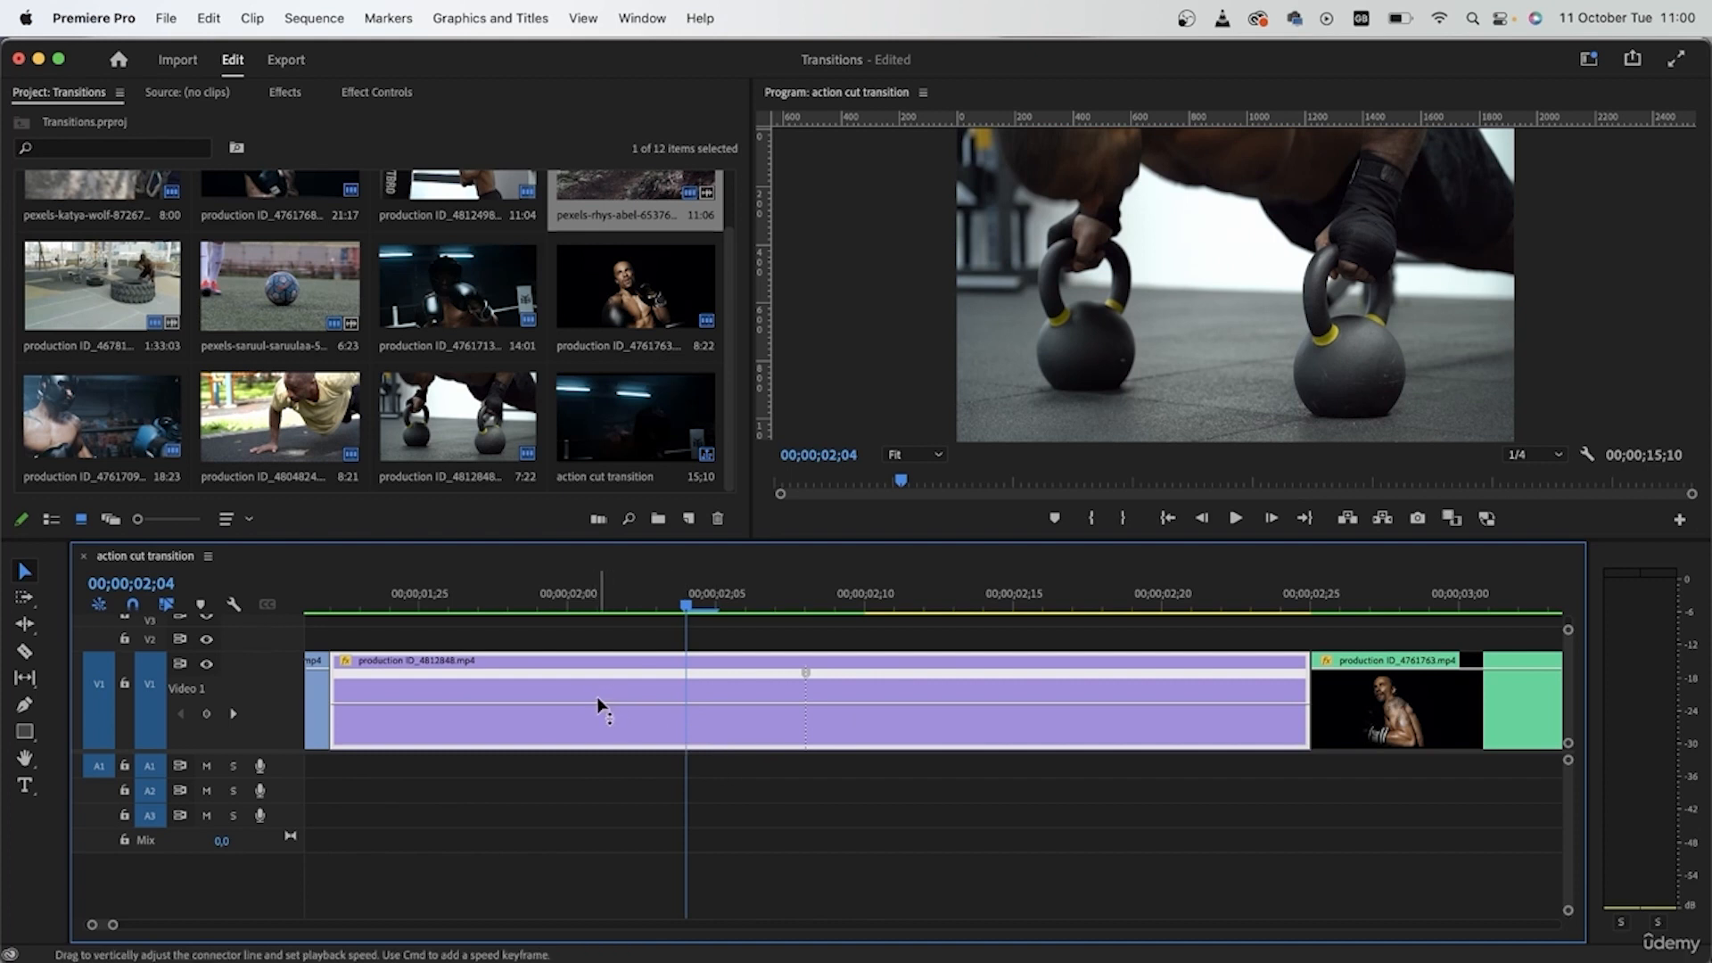
{"action": "left_click_drag", "start_coordinate": [598, 697], "coordinate": [597, 704]}
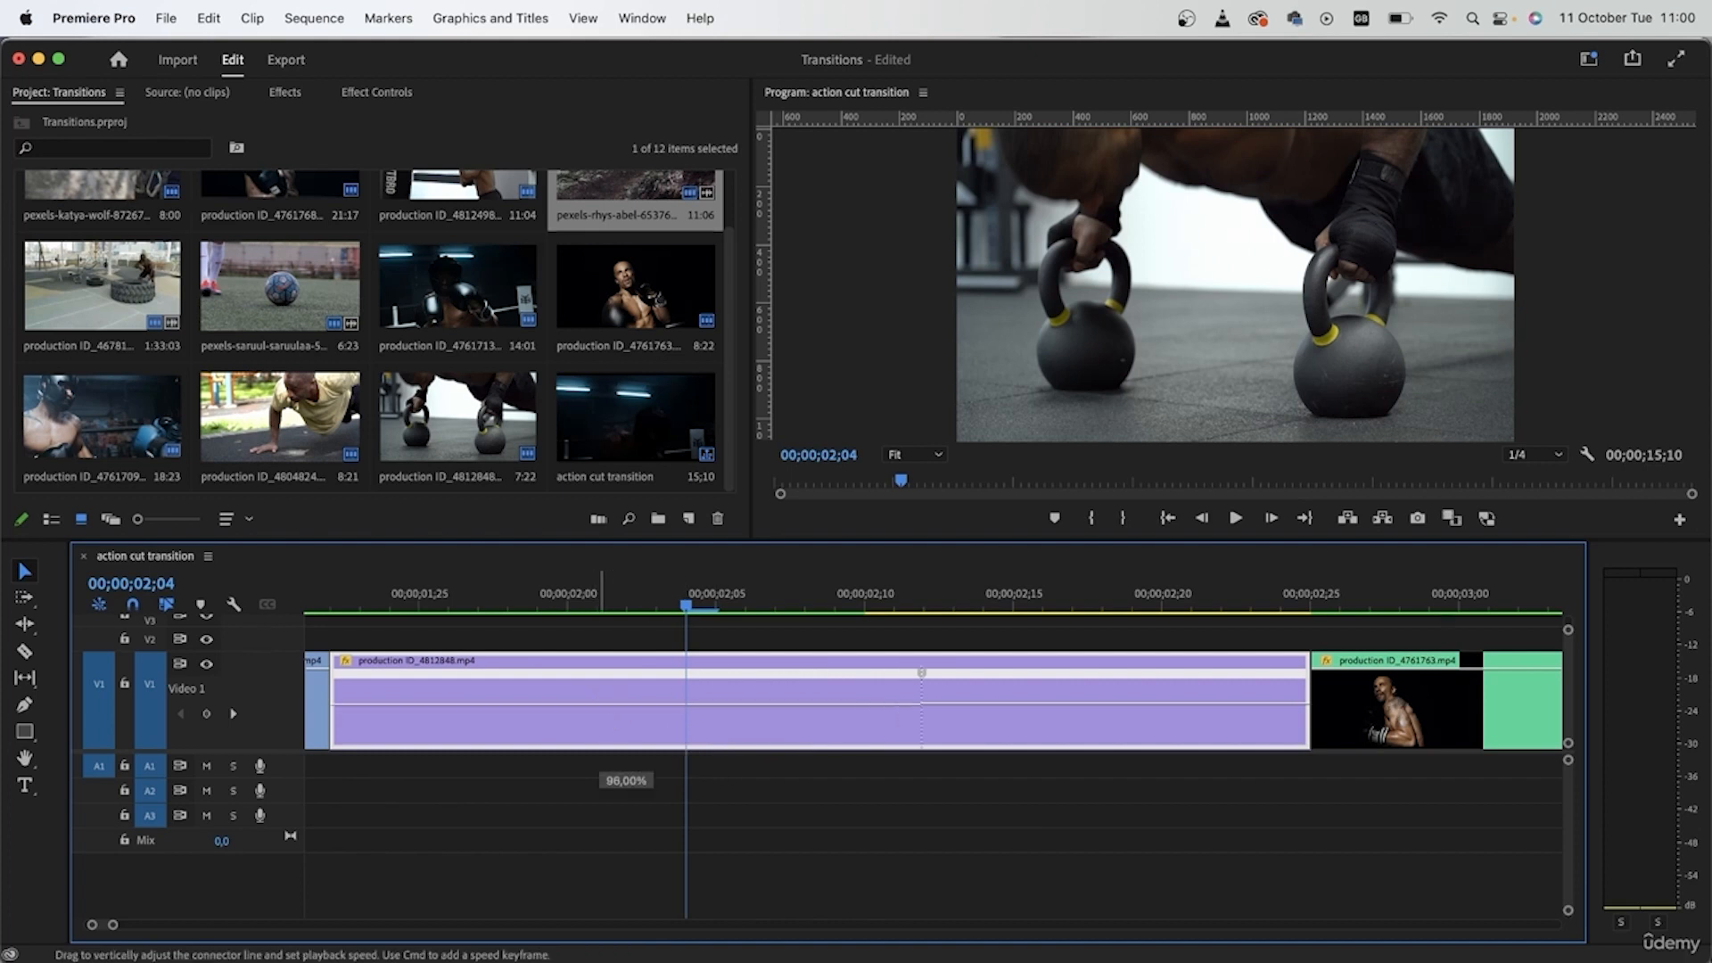
{"action": "left_click_drag", "start_coordinate": [598, 704], "coordinate": [598, 702]}
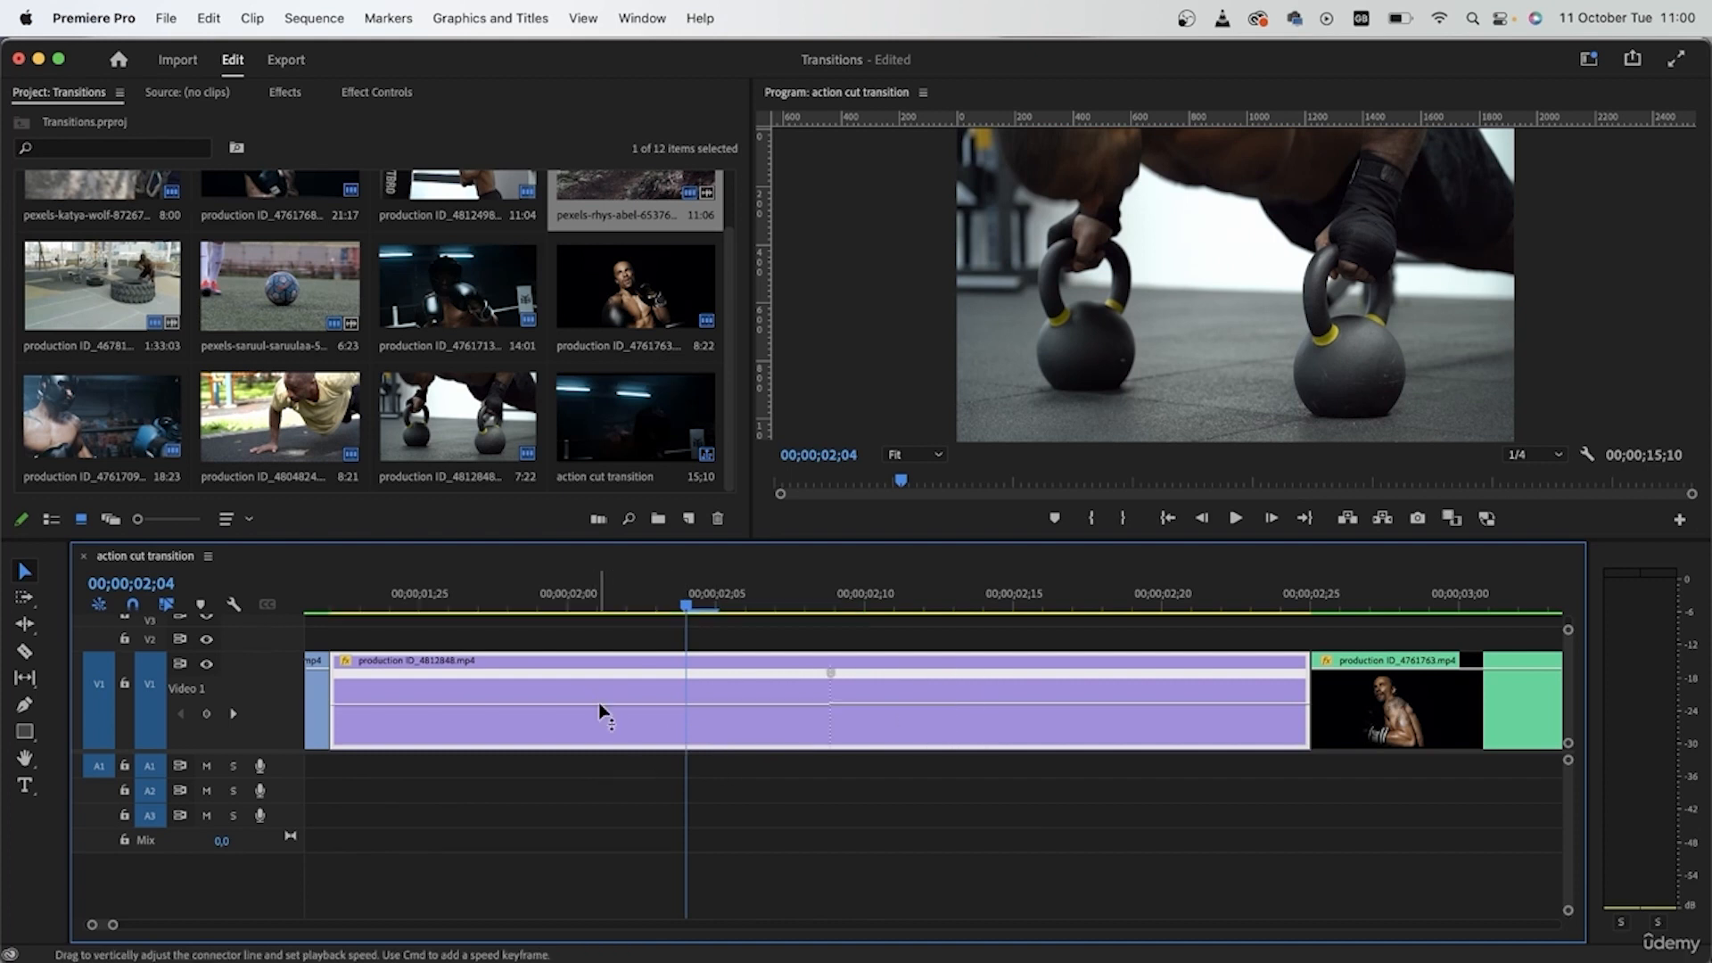
{"action": "left_click_drag", "start_coordinate": [1057, 698], "coordinate": [1056, 687]}
Step: Mark the kettlebell clip's range with in and out points, starting at 00;00;01;22
{"action": "left_click_drag", "start_coordinate": [437, 603], "coordinate": [355, 611]}
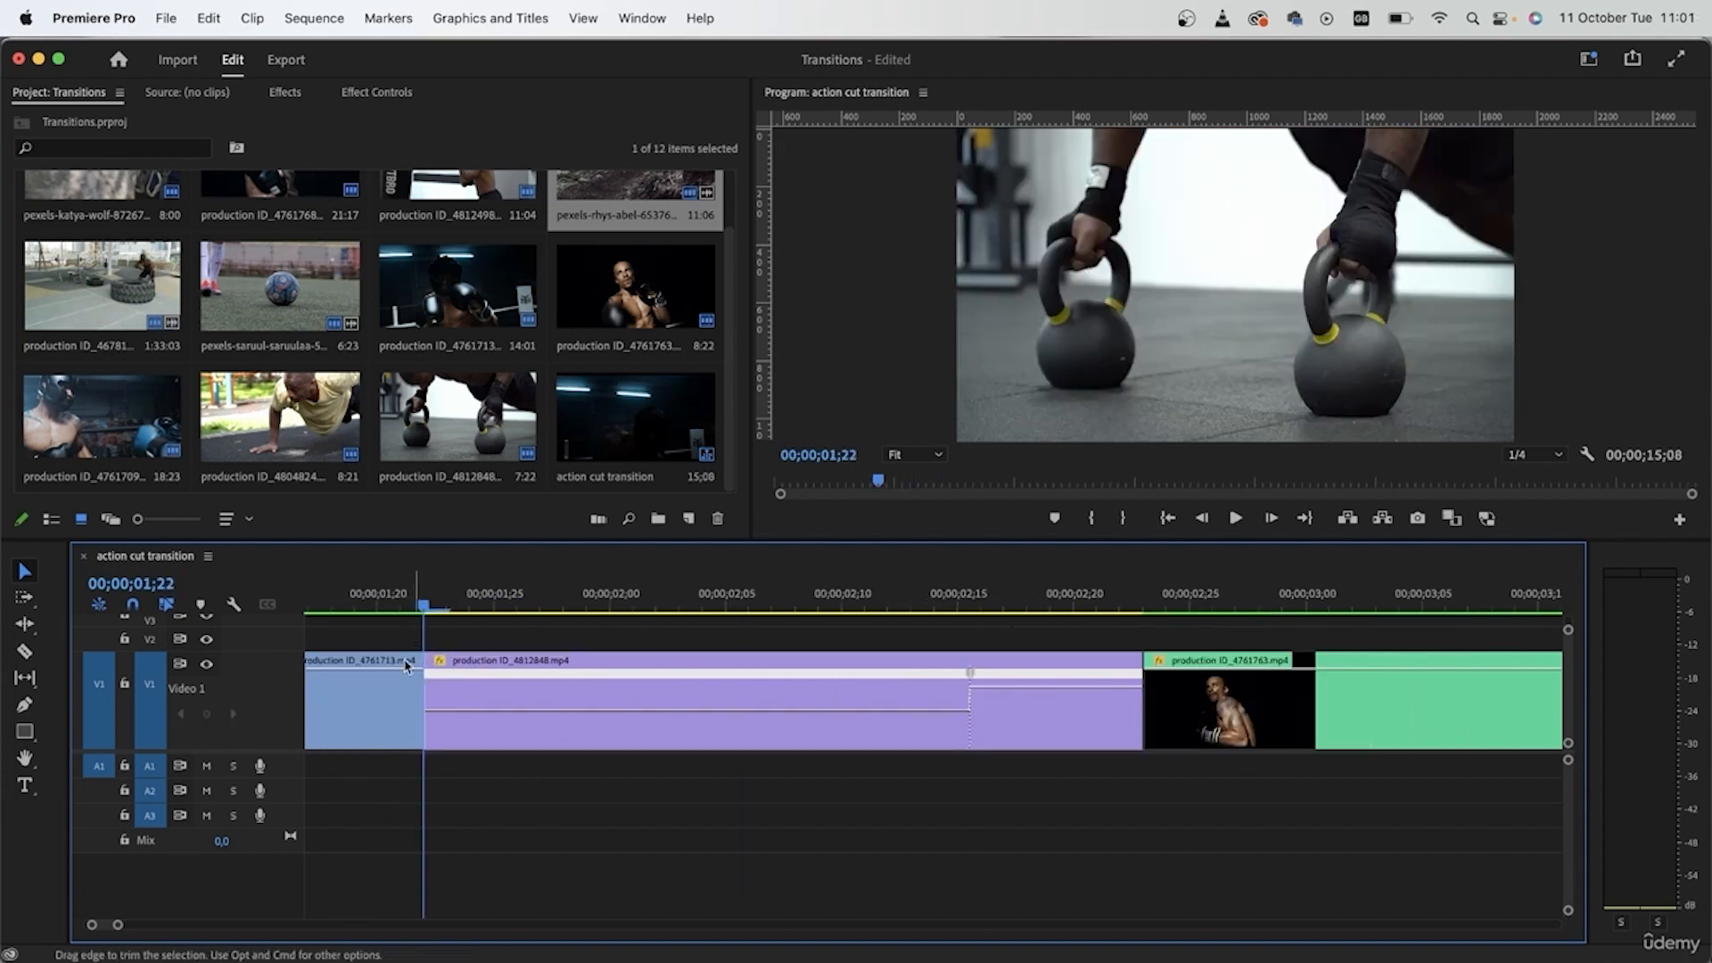
{"action": "key", "text": "i"}
{"action": "left_click", "coordinate": [1181, 614]}
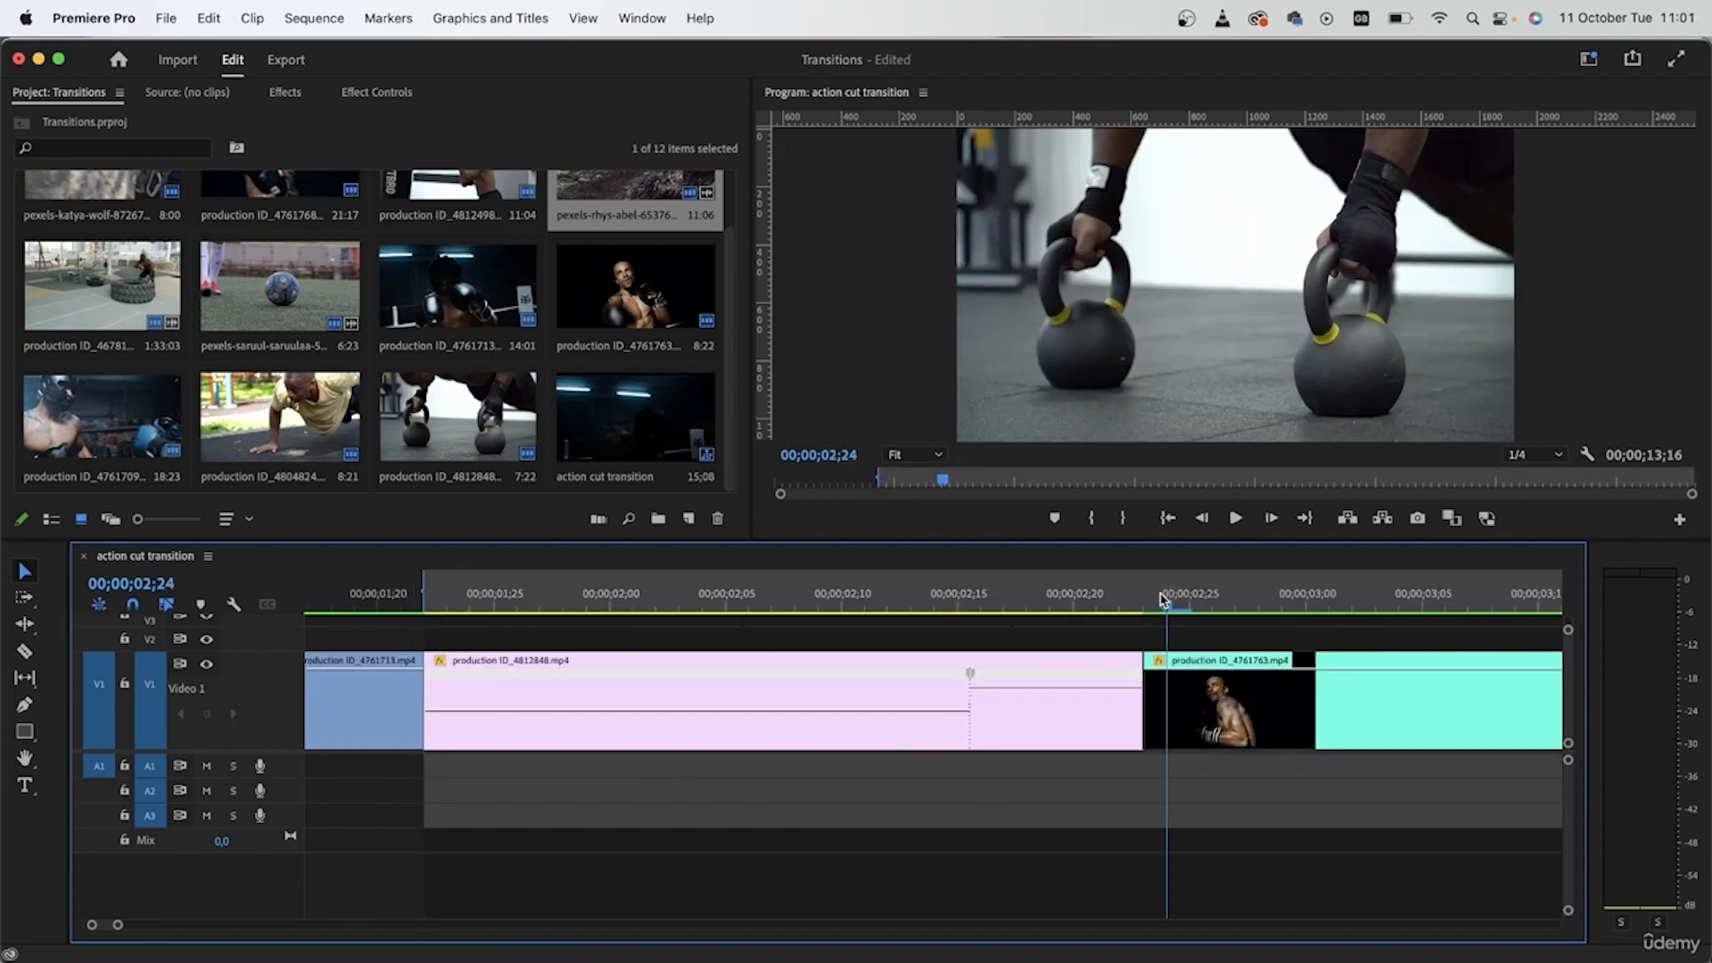
{"action": "key", "text": "o"}
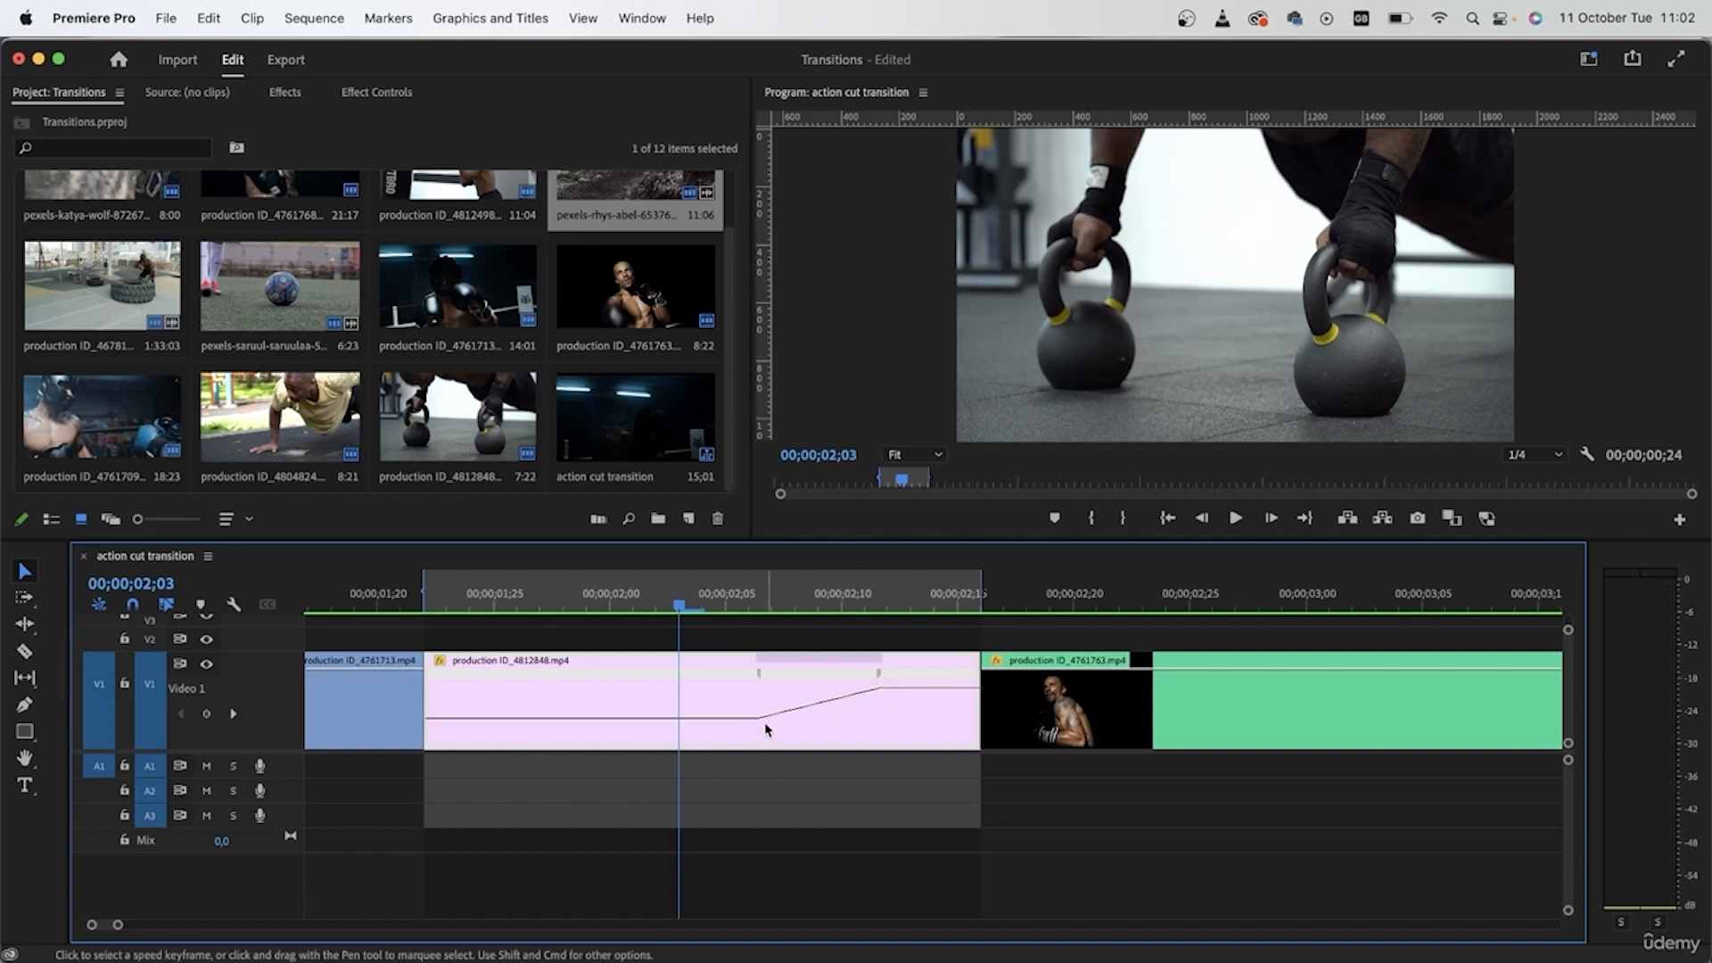
Step: Move the kettlebell clip's speed ramp earlier, to around 00;00;02;03, and delete the empty gap after the clip
{"action": "left_click_drag", "start_coordinate": [879, 675], "coordinate": [665, 684]}
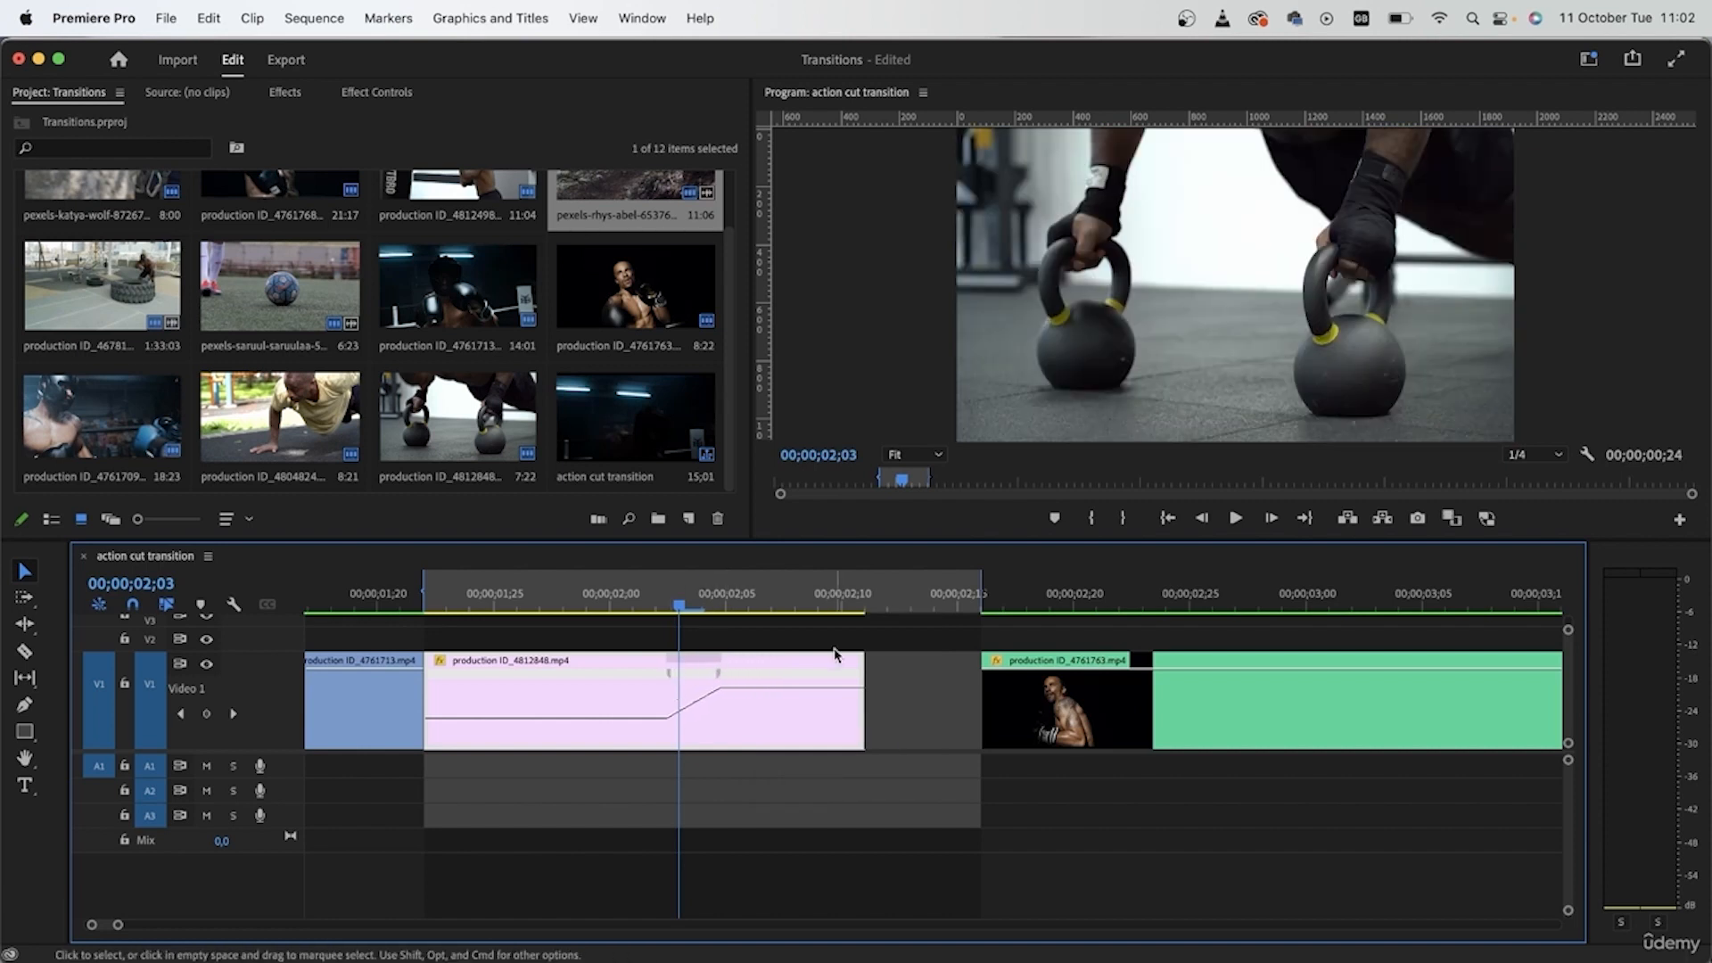
{"action": "left_click", "coordinate": [919, 716]}
{"action": "key", "text": "Delete"}
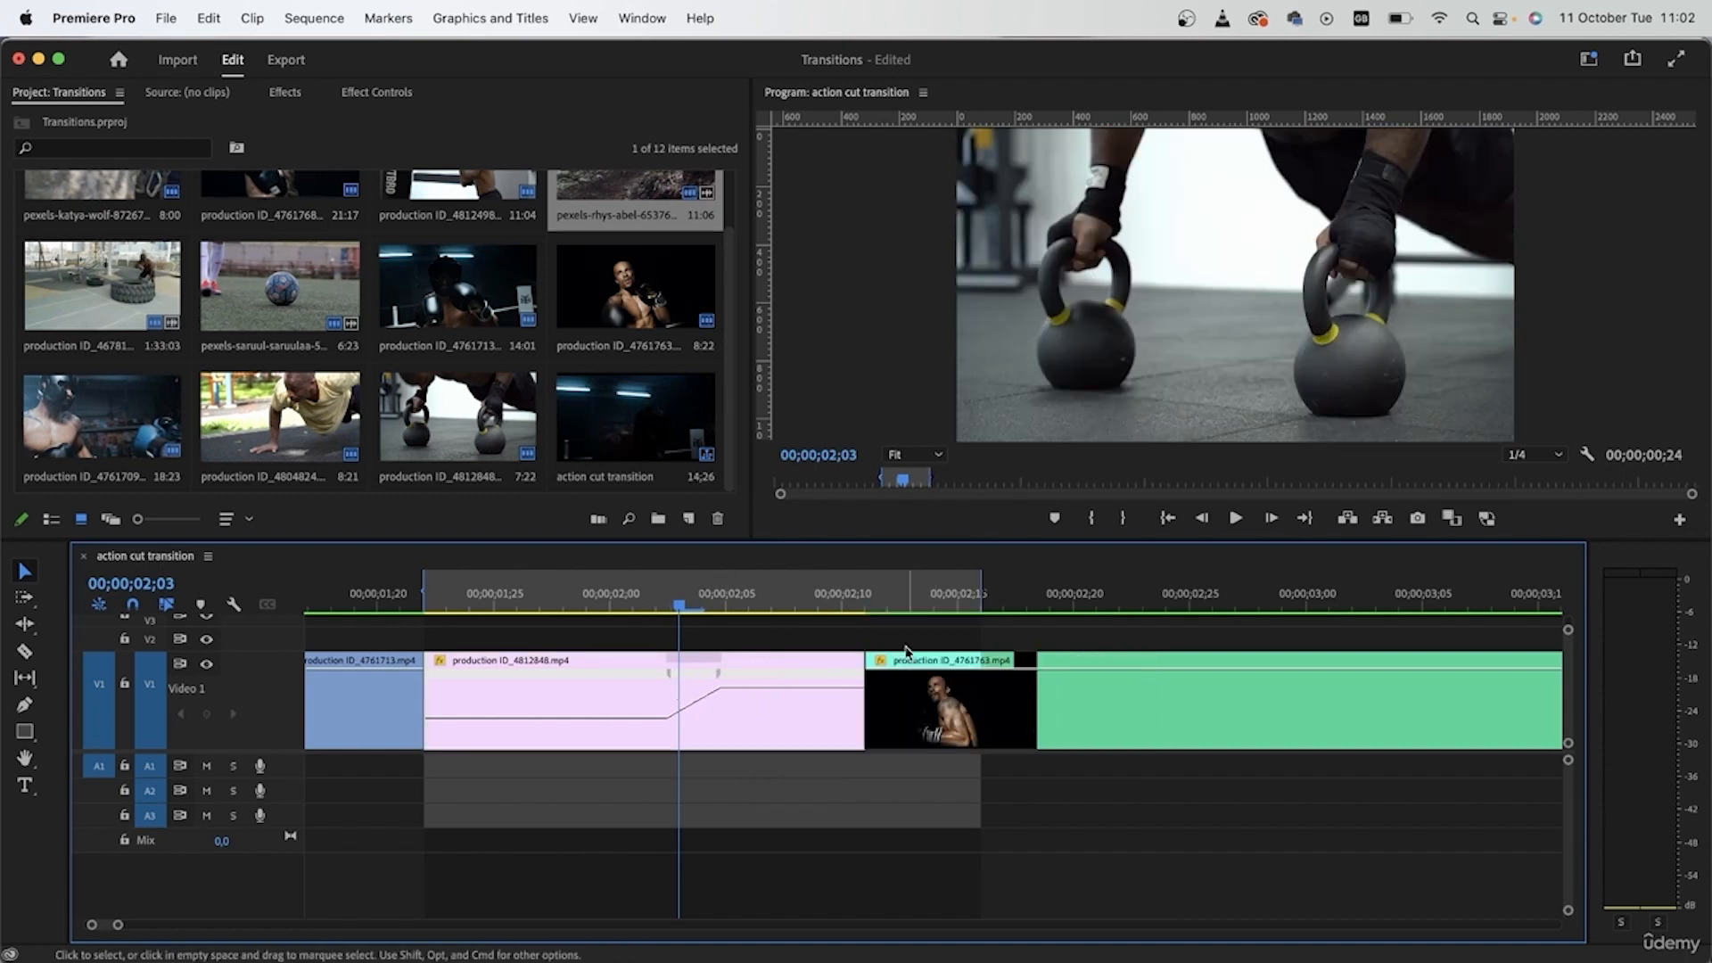
Step: Fit the in and out points to the kettlebell clip, render that range, and clear both points
{"action": "key", "text": "x"}
{"action": "left_click", "coordinate": [312, 17]}
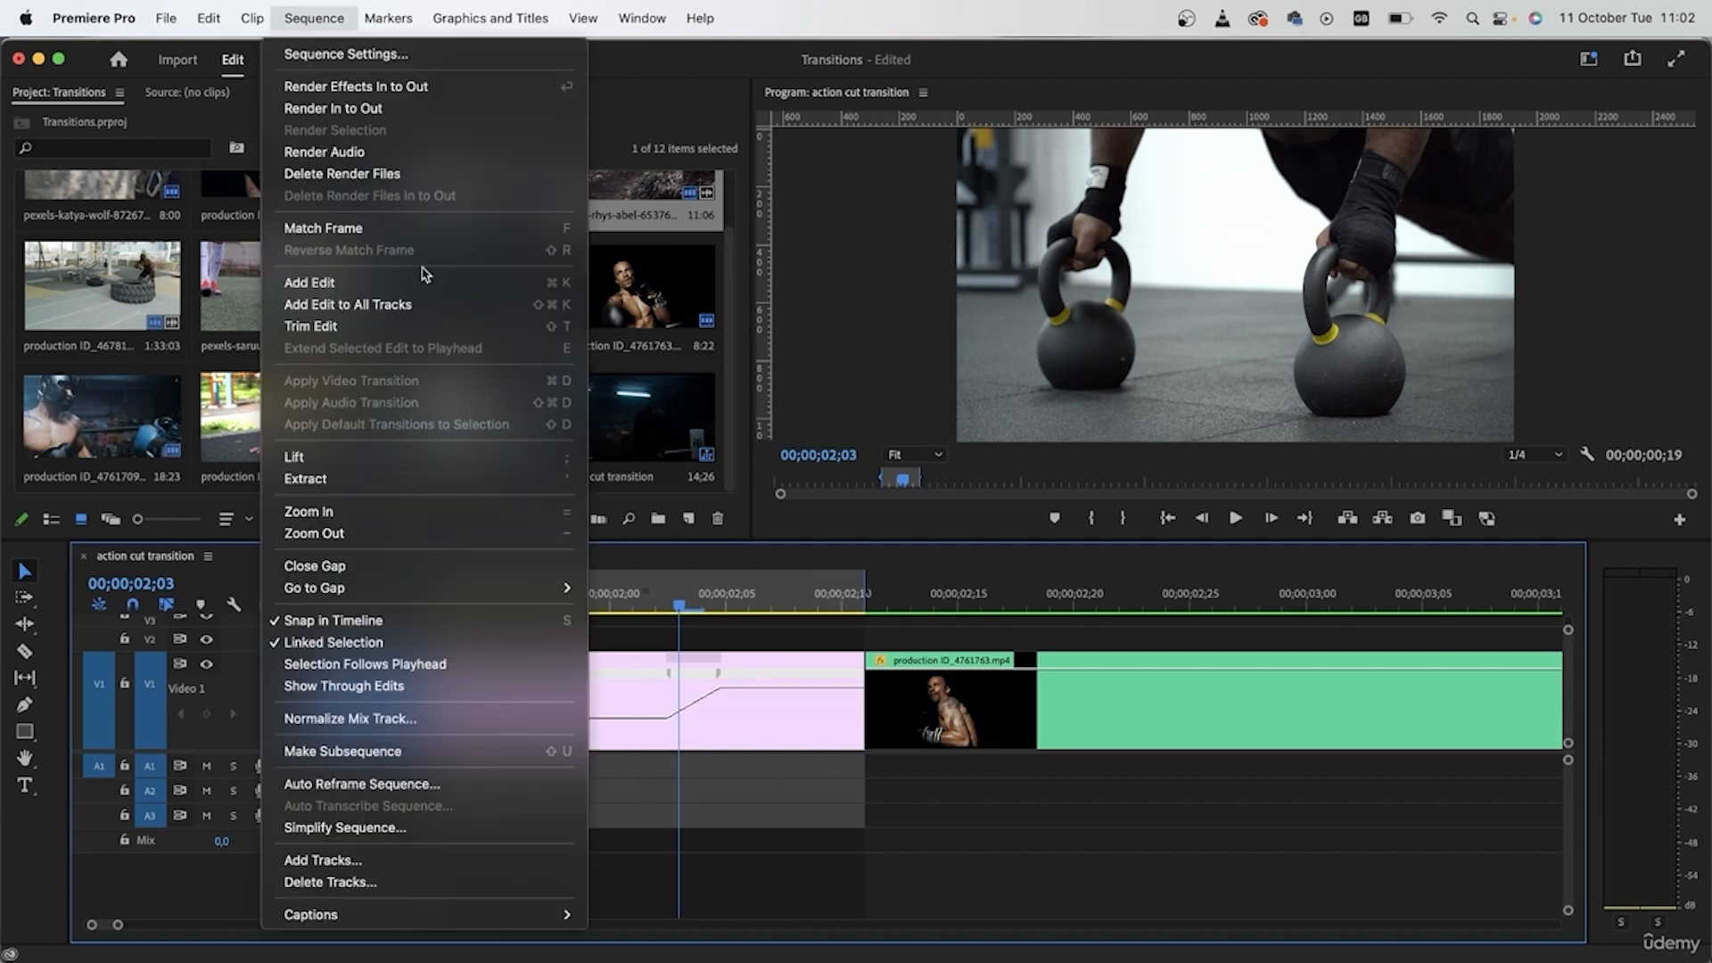
{"action": "left_click", "coordinate": [348, 108]}
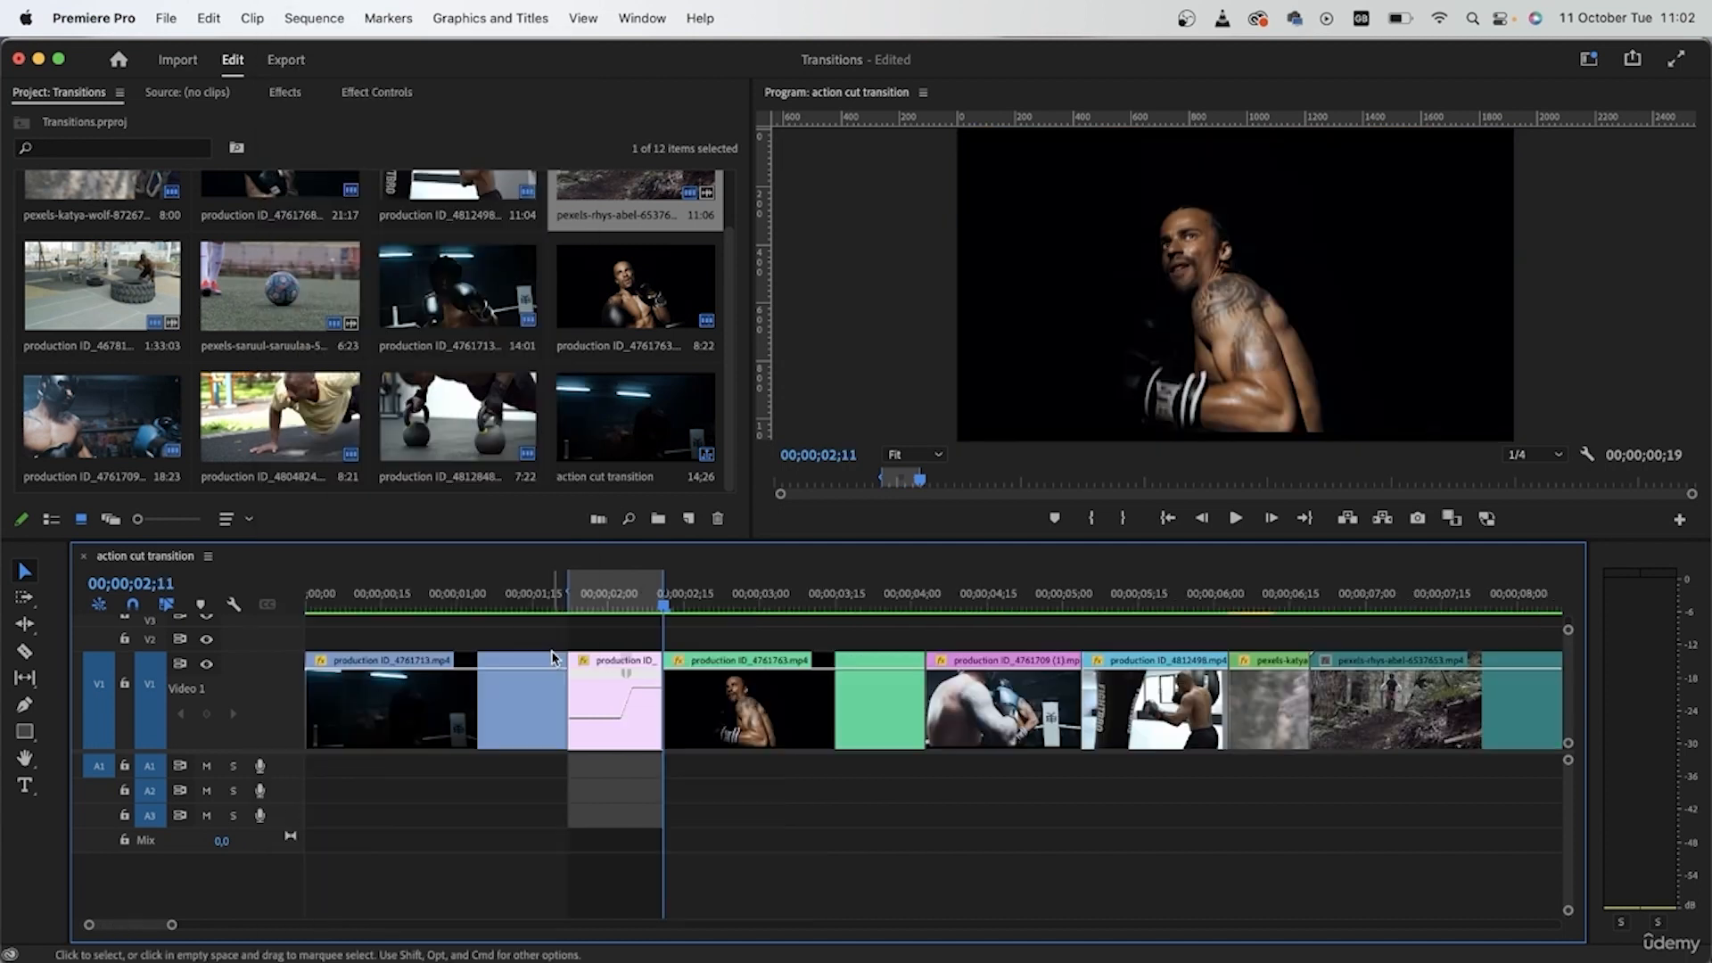
{"action": "key", "text": "alt+x"}
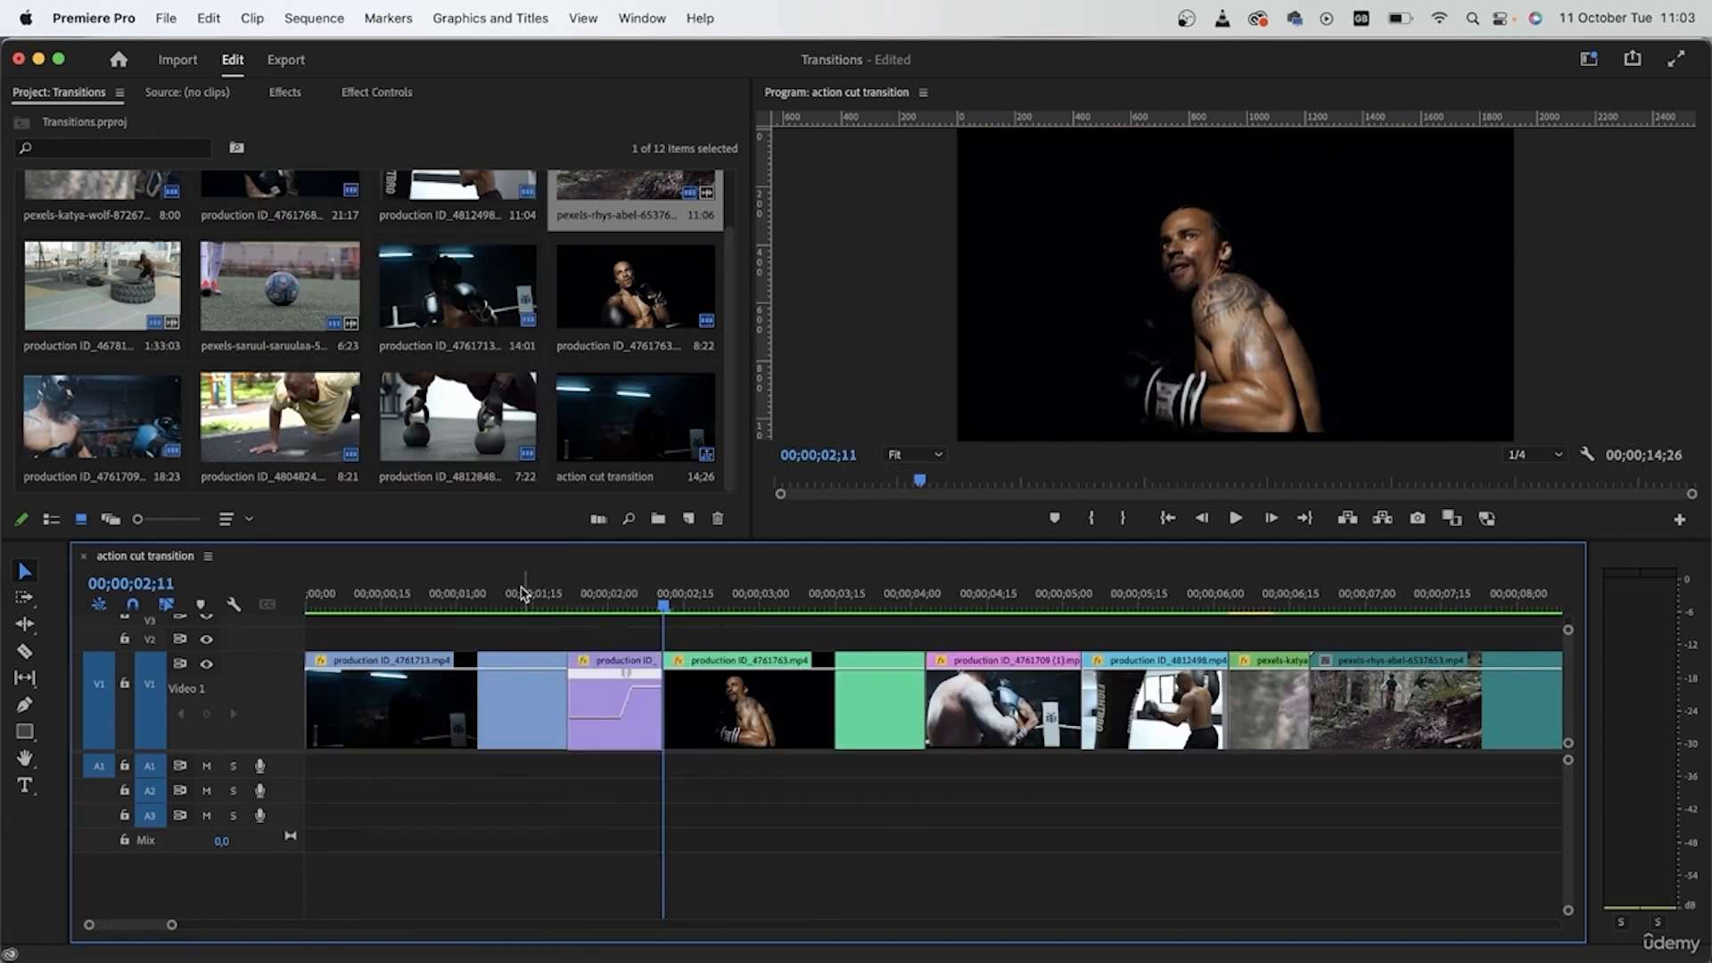
Step: Play back the cut out of the speed-ramped kettlebell clip and scrub on into production ID_4761709 (1).mp4
{"action": "key", "text": "shift+k"}
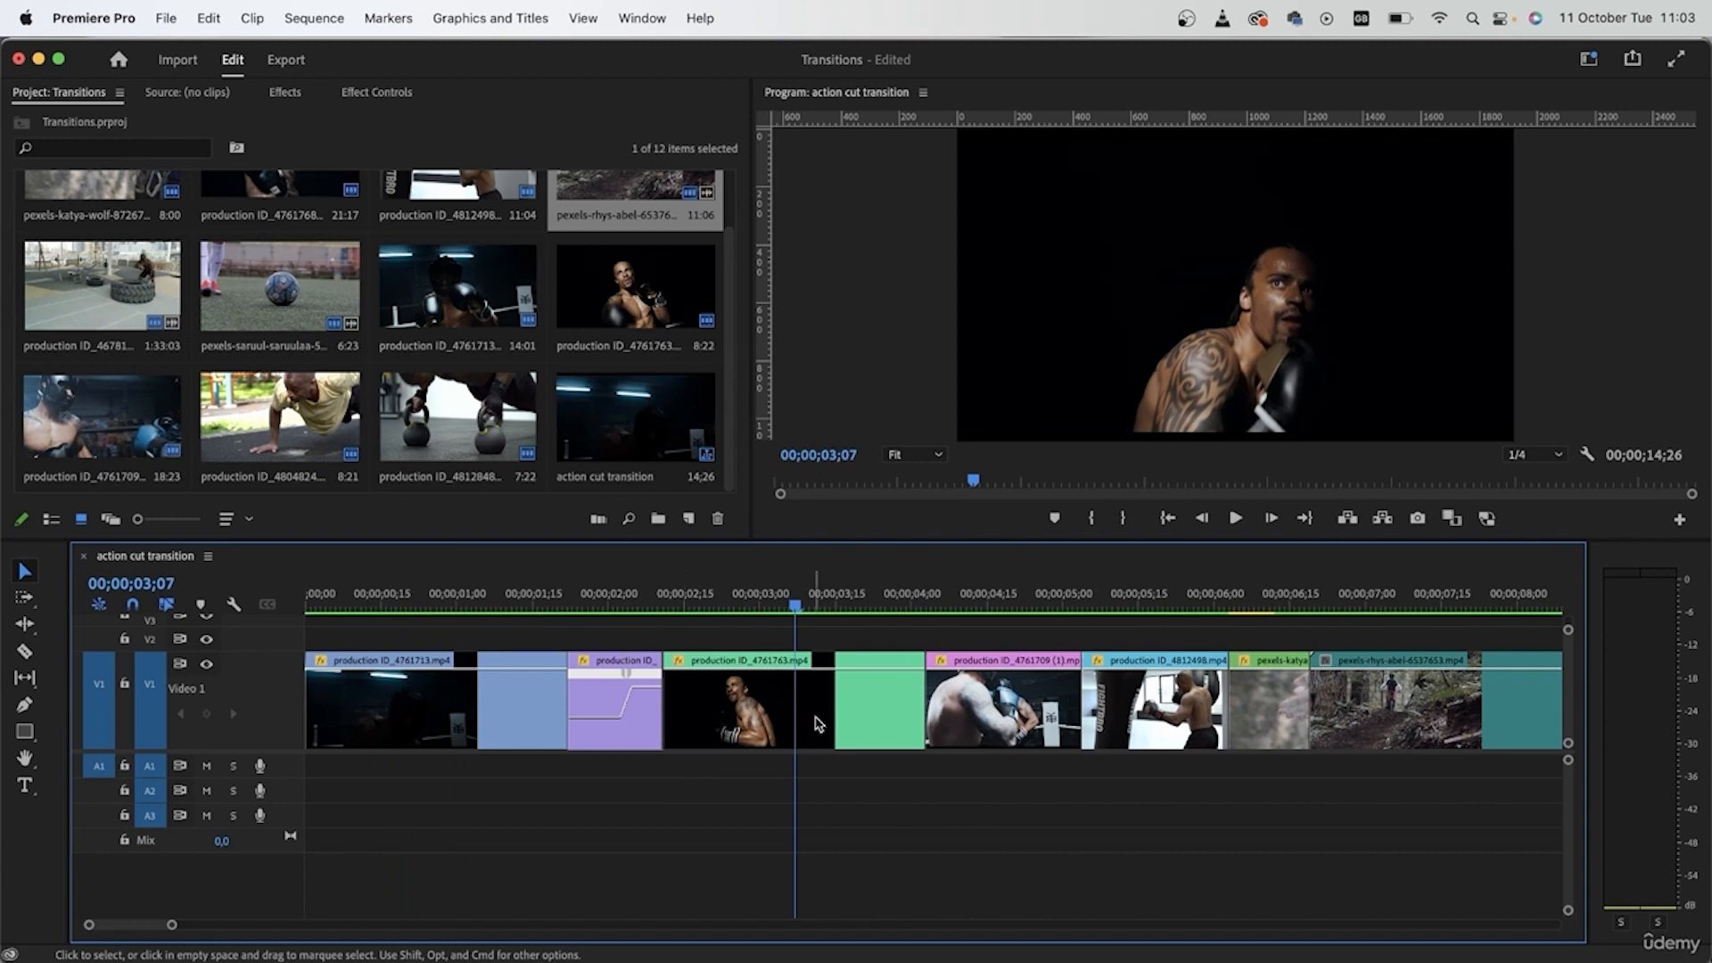
{"action": "left_click_drag", "start_coordinate": [808, 607], "coordinate": [970, 735]}
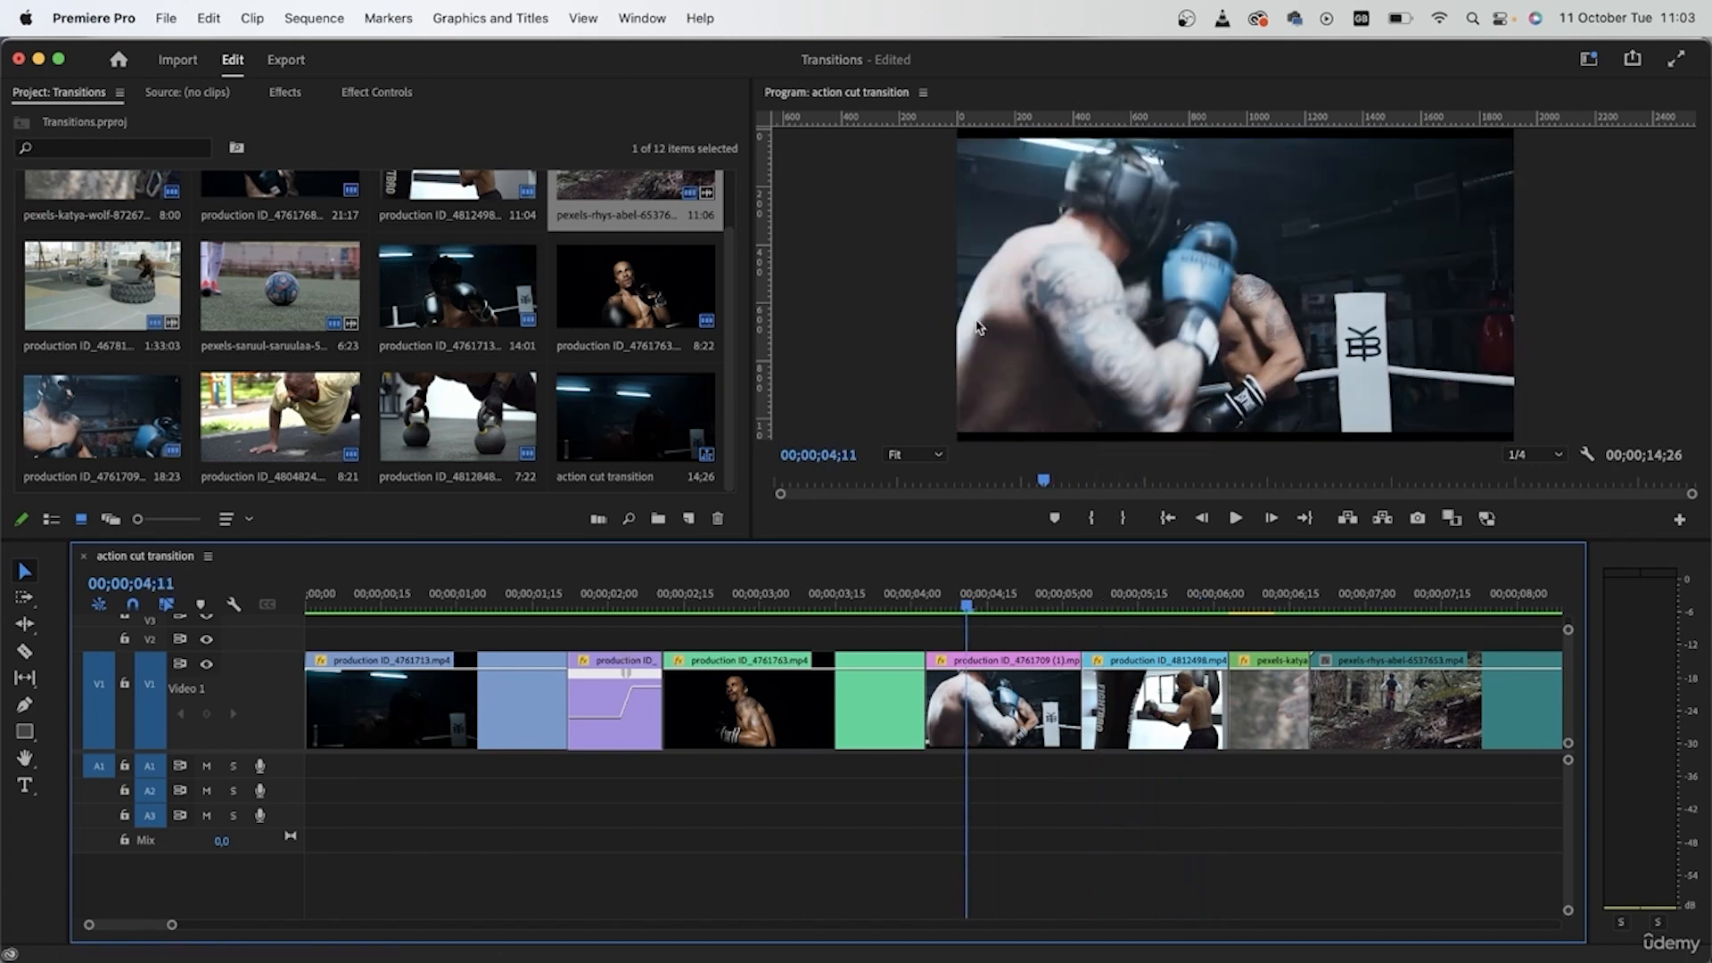
Step: Play through to the punching-bag clip production ID_4812498.mp4 and display its speed time-remapping line
{"action": "key", "text": "space"}
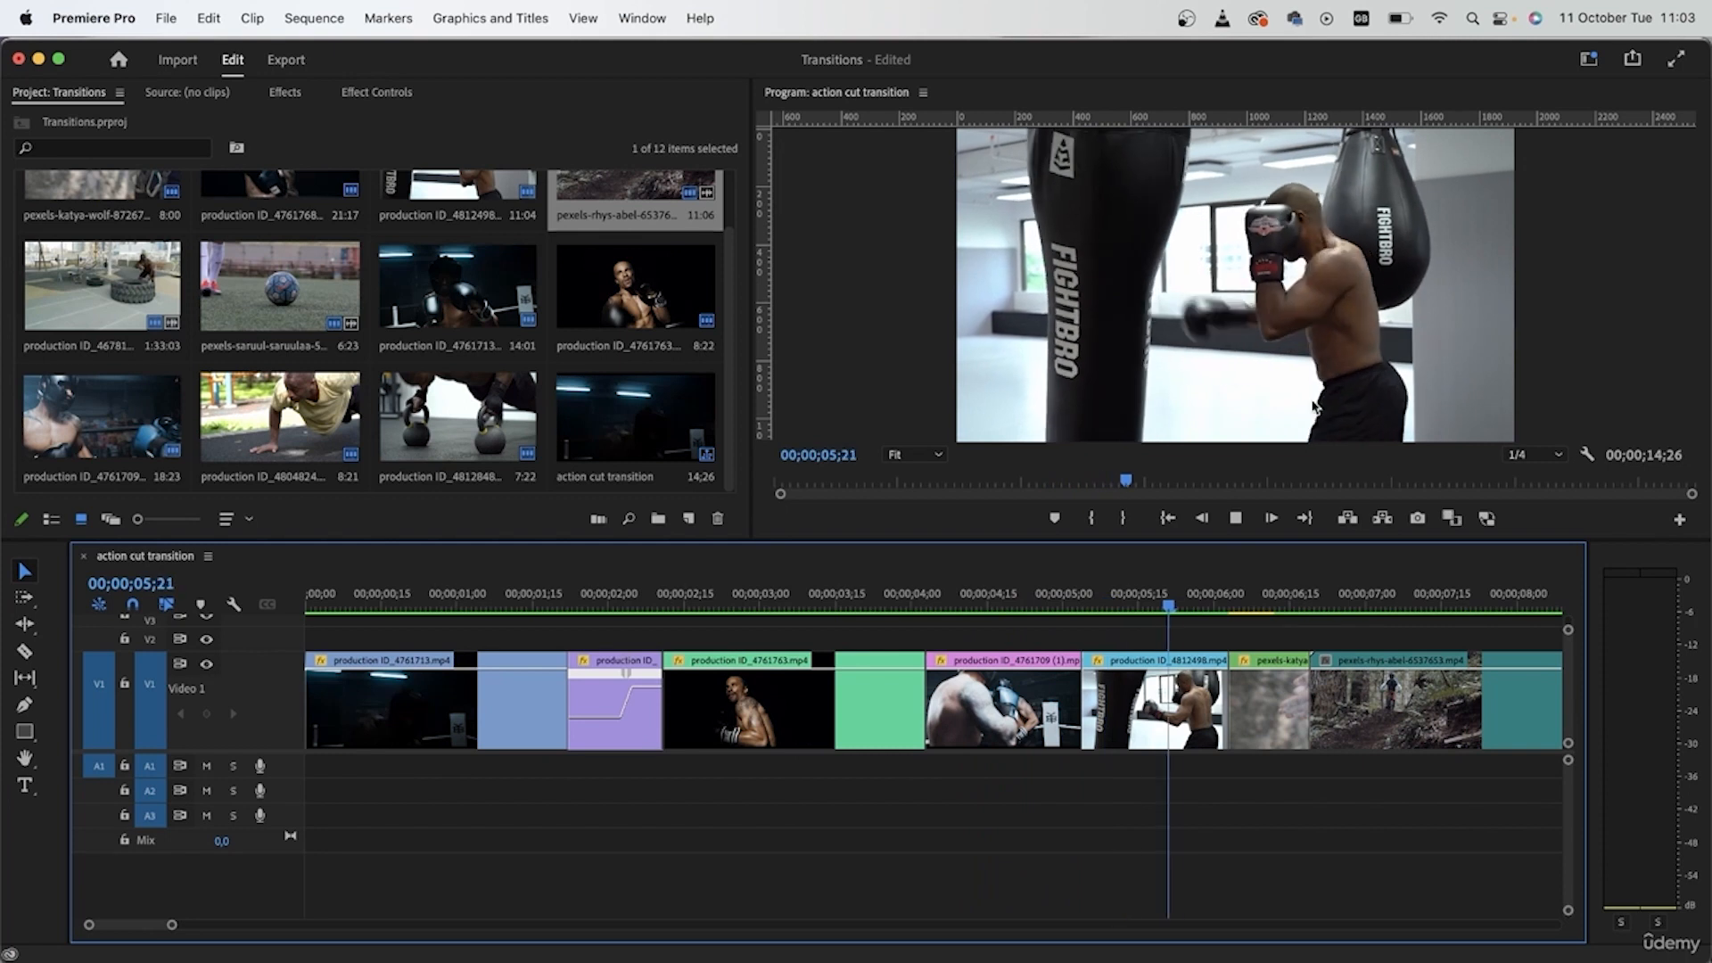
{"action": "key", "text": "space"}
{"action": "key", "text": "="}
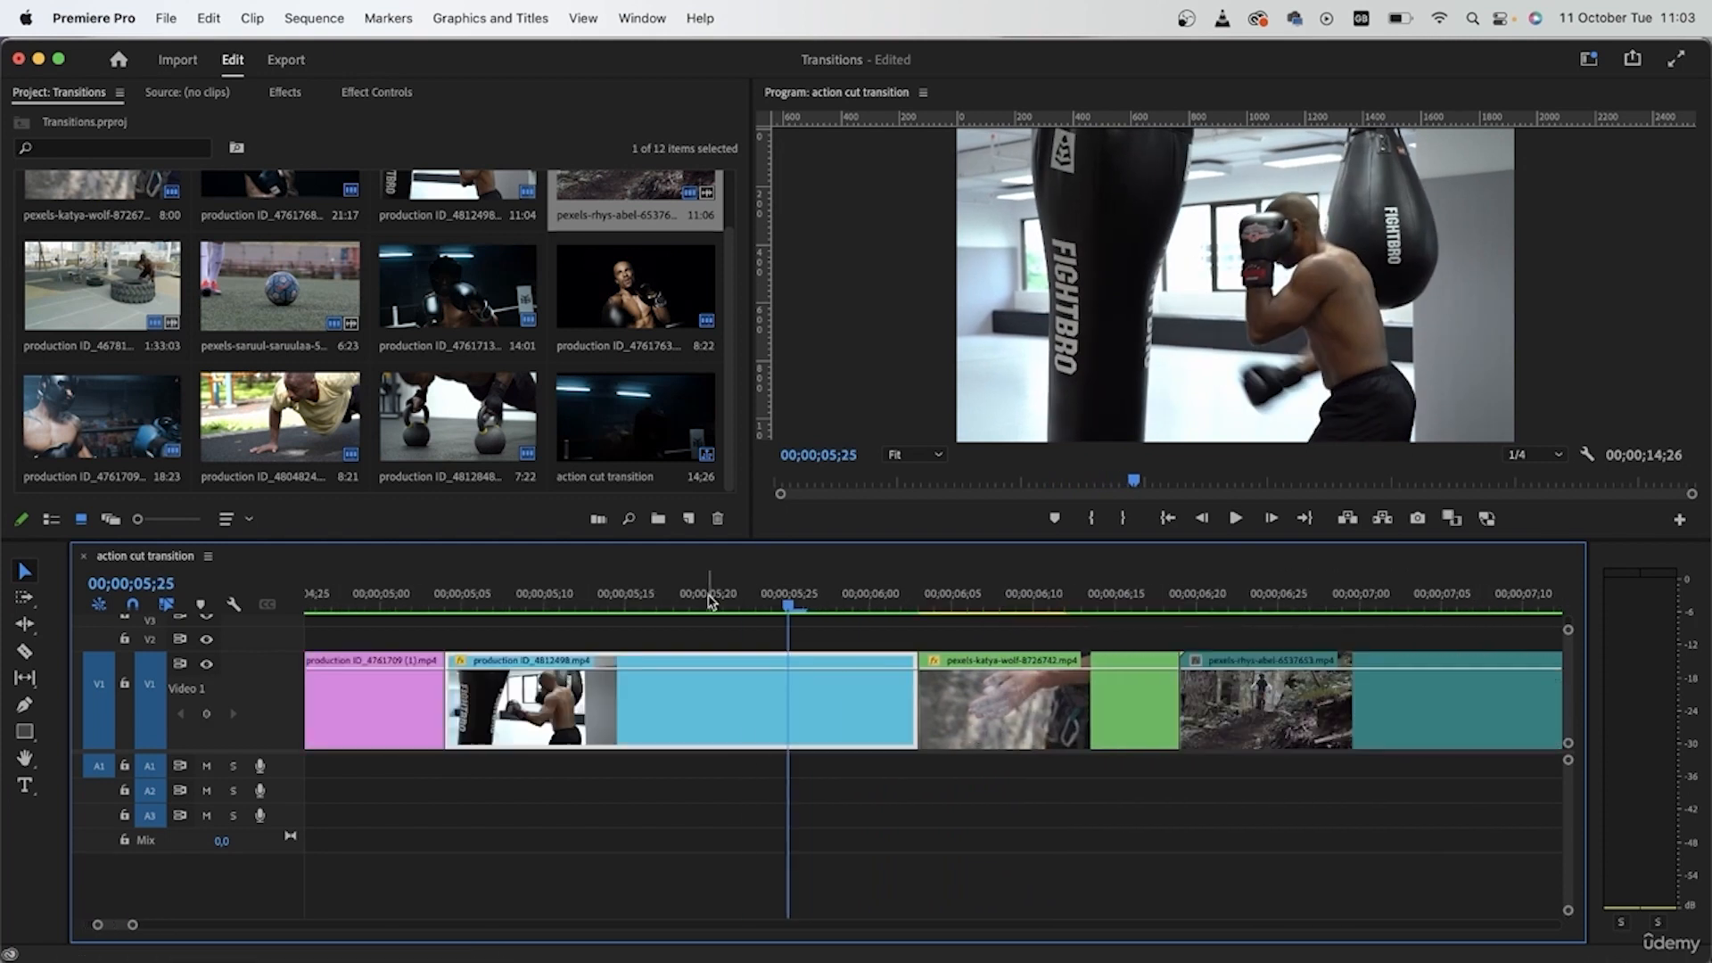
{"action": "left_click_drag", "start_coordinate": [544, 609], "coordinate": [573, 665]}
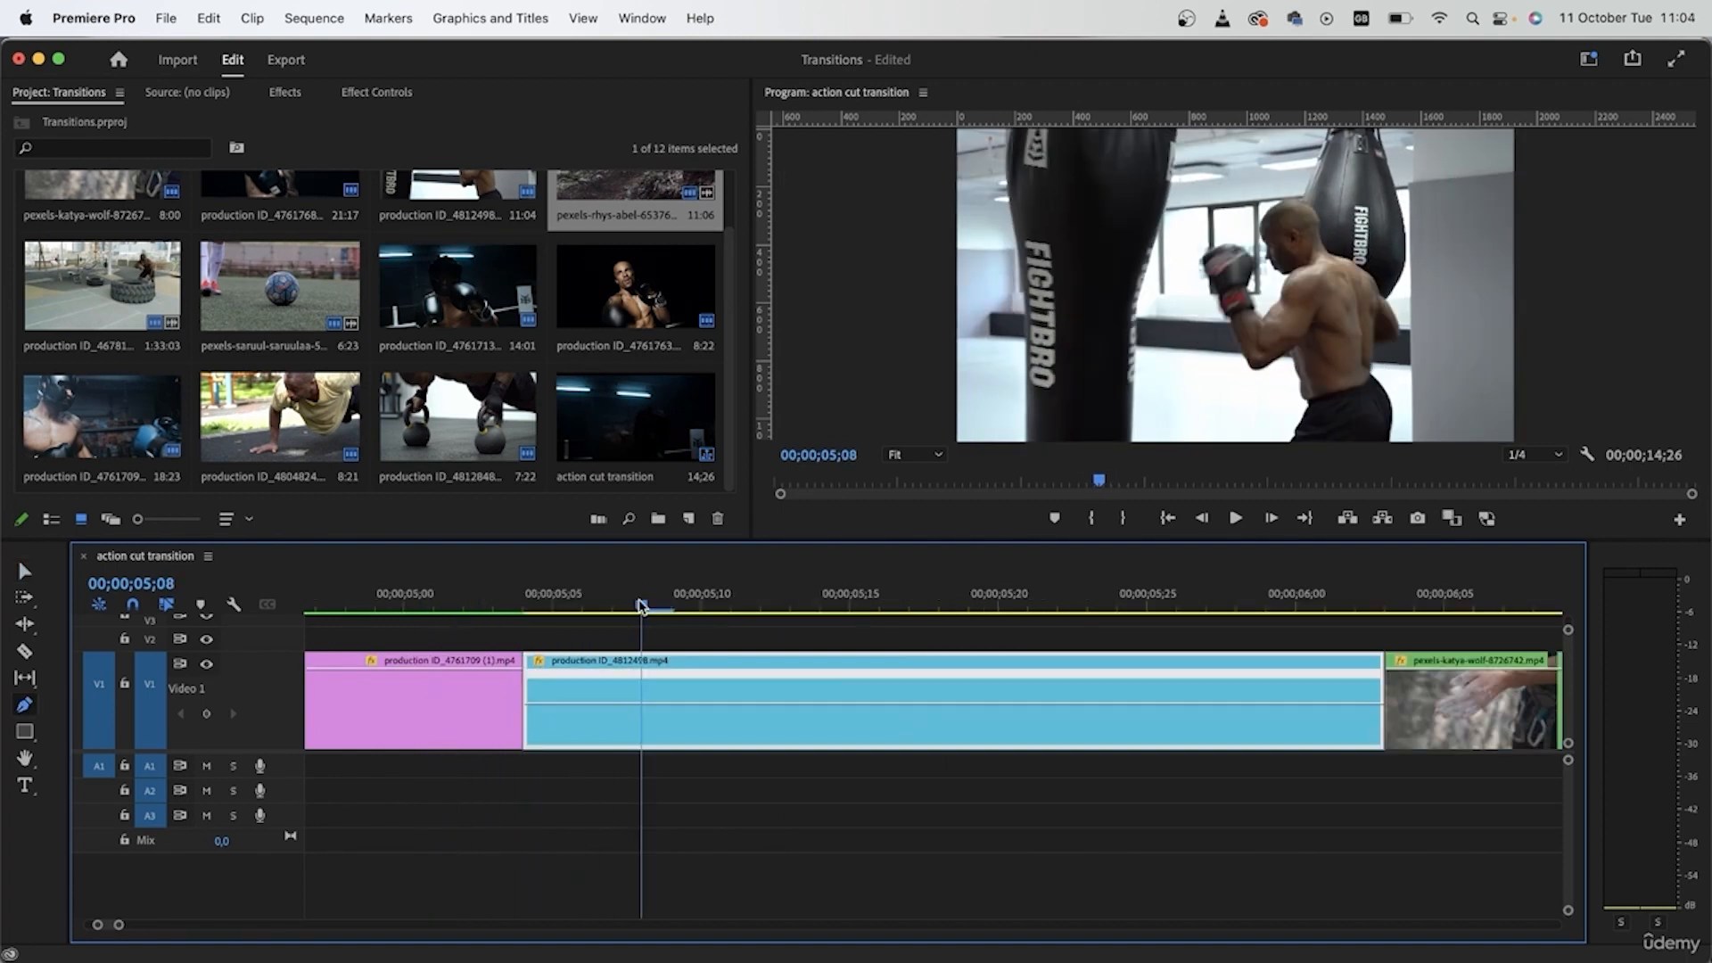
Step: Add speed keyframes to production ID_4812498.mp4 at 00;00;05;12 and 00;00;05;23
{"action": "left_click_drag", "start_coordinate": [642, 615], "coordinate": [762, 633]}
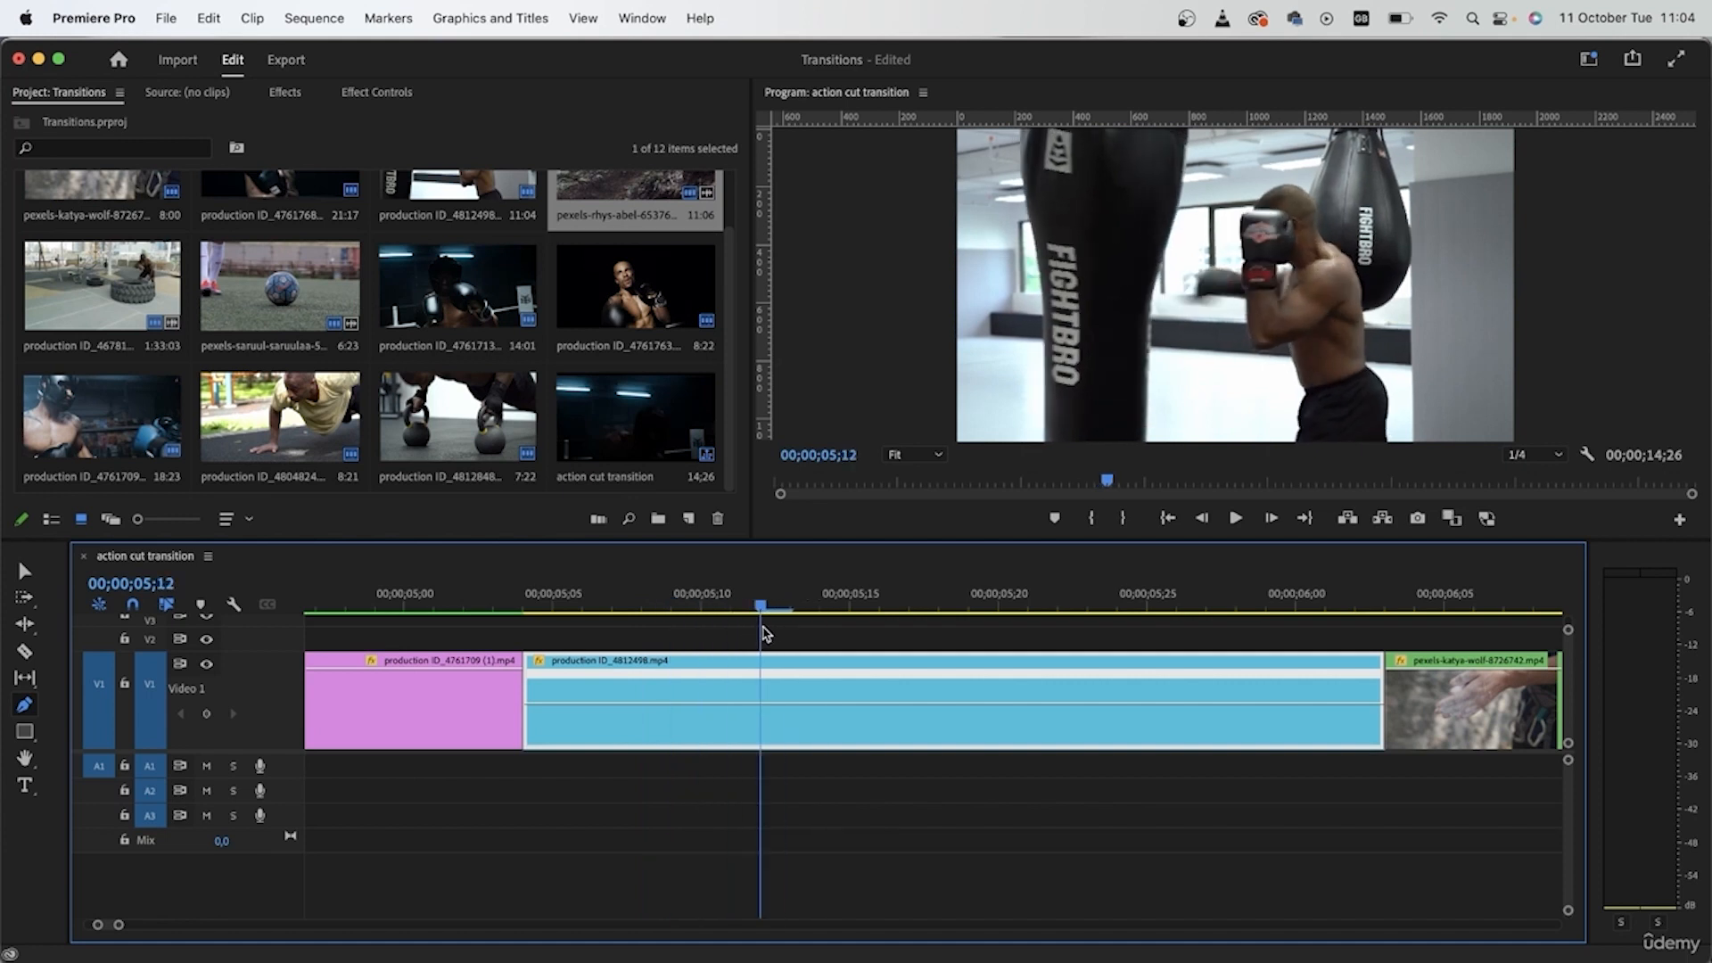
{"action": "left_click", "coordinate": [761, 673]}
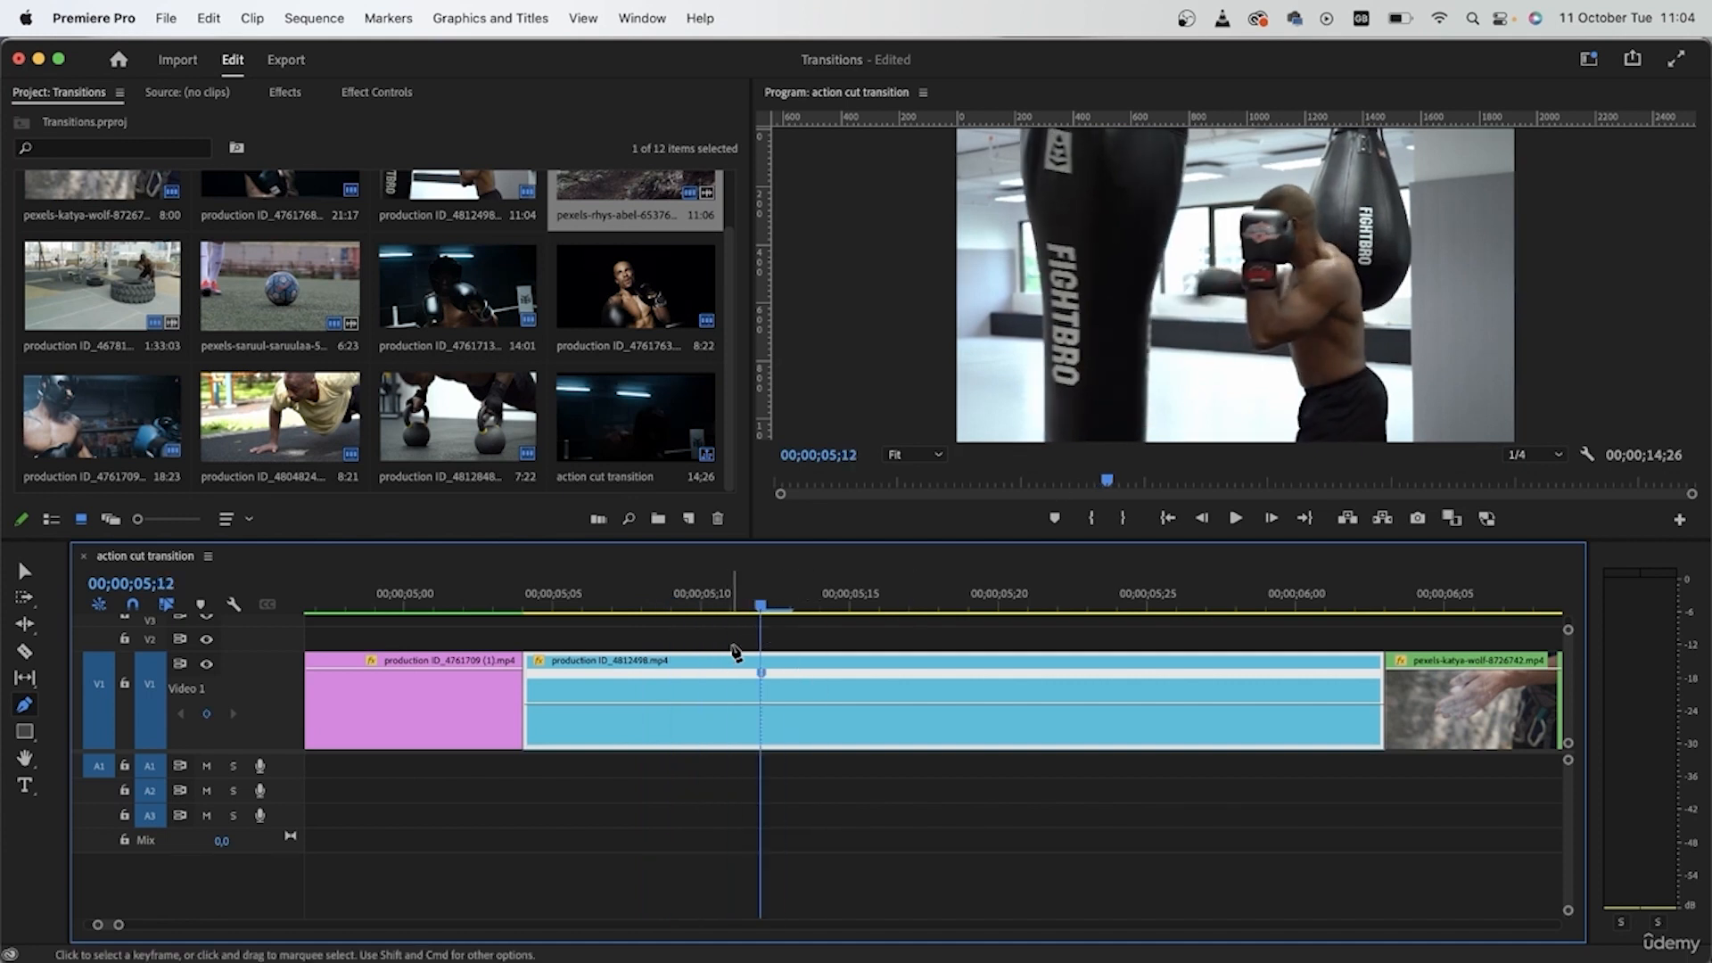
{"action": "left_click_drag", "start_coordinate": [760, 605], "coordinate": [1042, 644]}
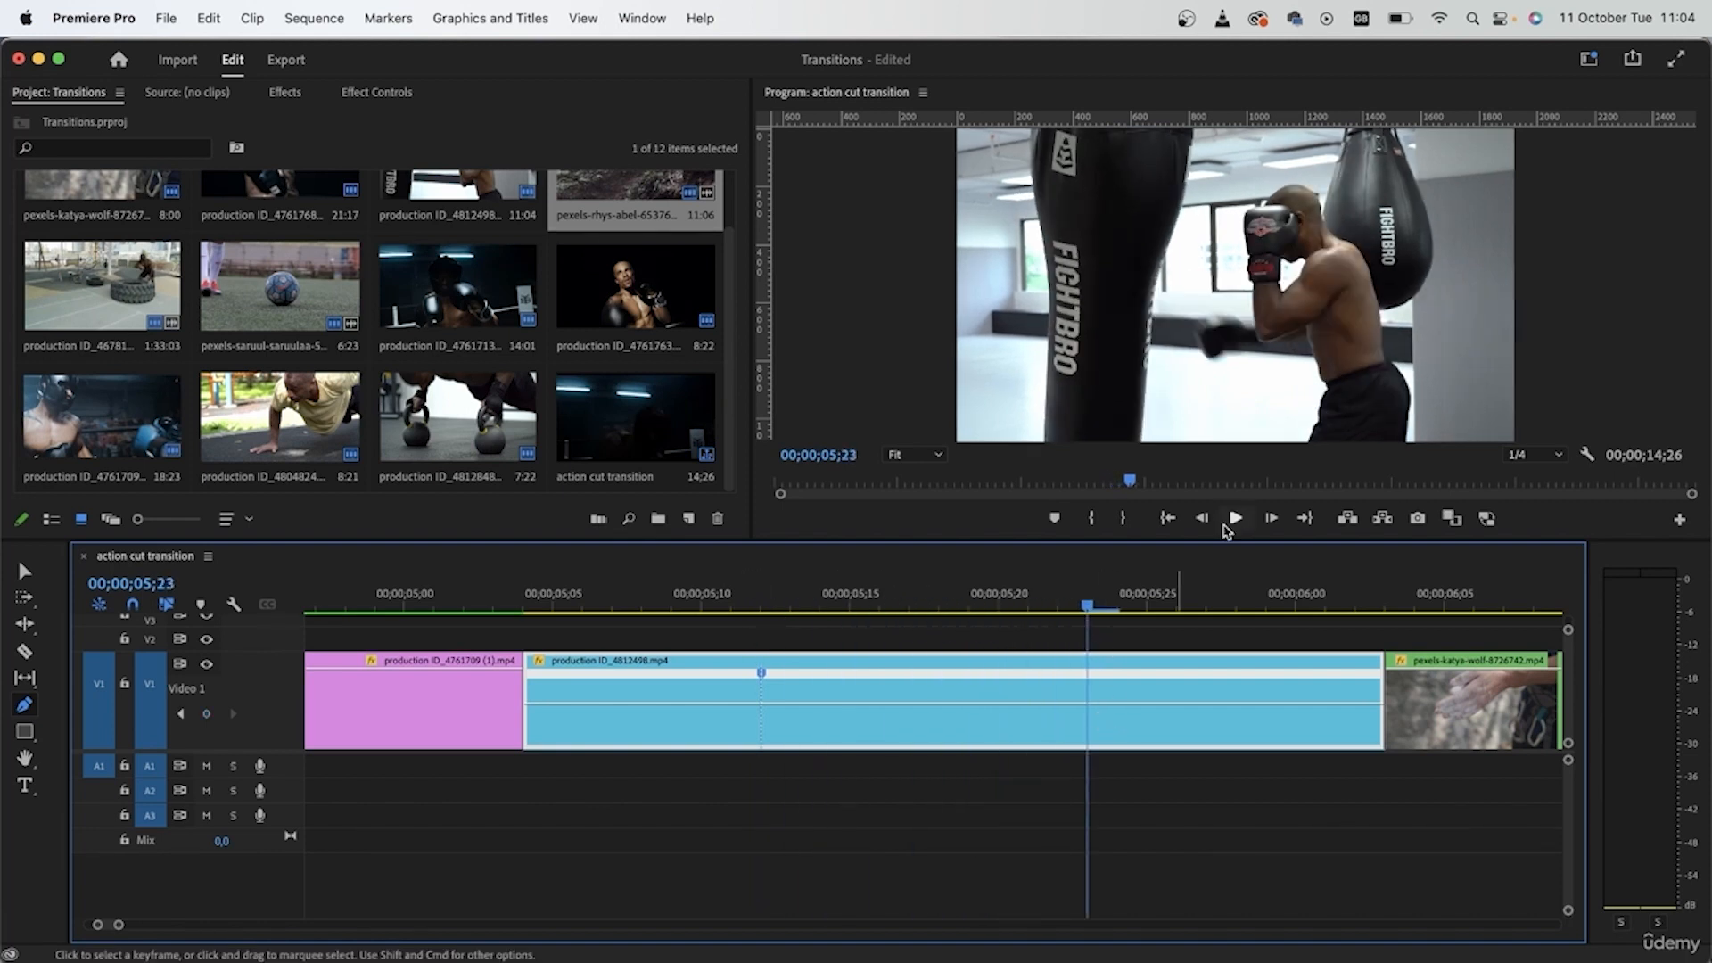
{"action": "left_click", "coordinate": [1088, 672]}
Step: Speed up production ID_4812498.mp4 before its first and after its second speed keyframe, and delete the empty gap after the clip
{"action": "left_click_drag", "start_coordinate": [765, 593], "coordinate": [730, 593]}
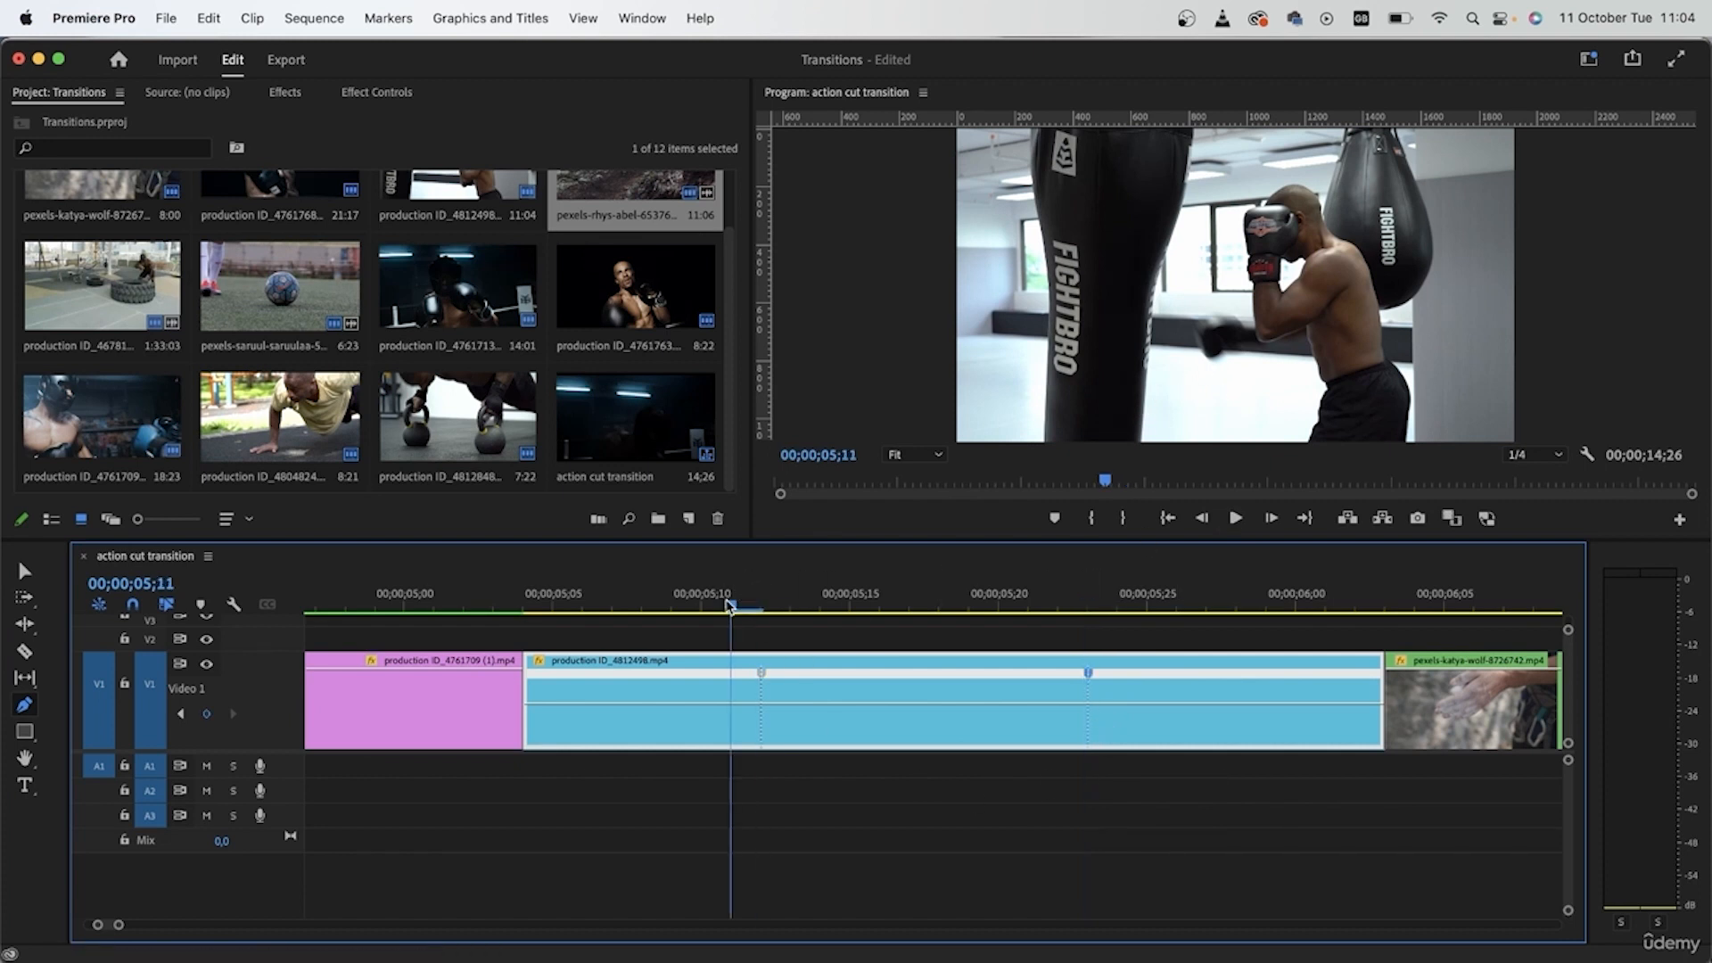
{"action": "left_click", "coordinate": [24, 571]}
{"action": "left_click_drag", "start_coordinate": [687, 703], "coordinate": [596, 683]}
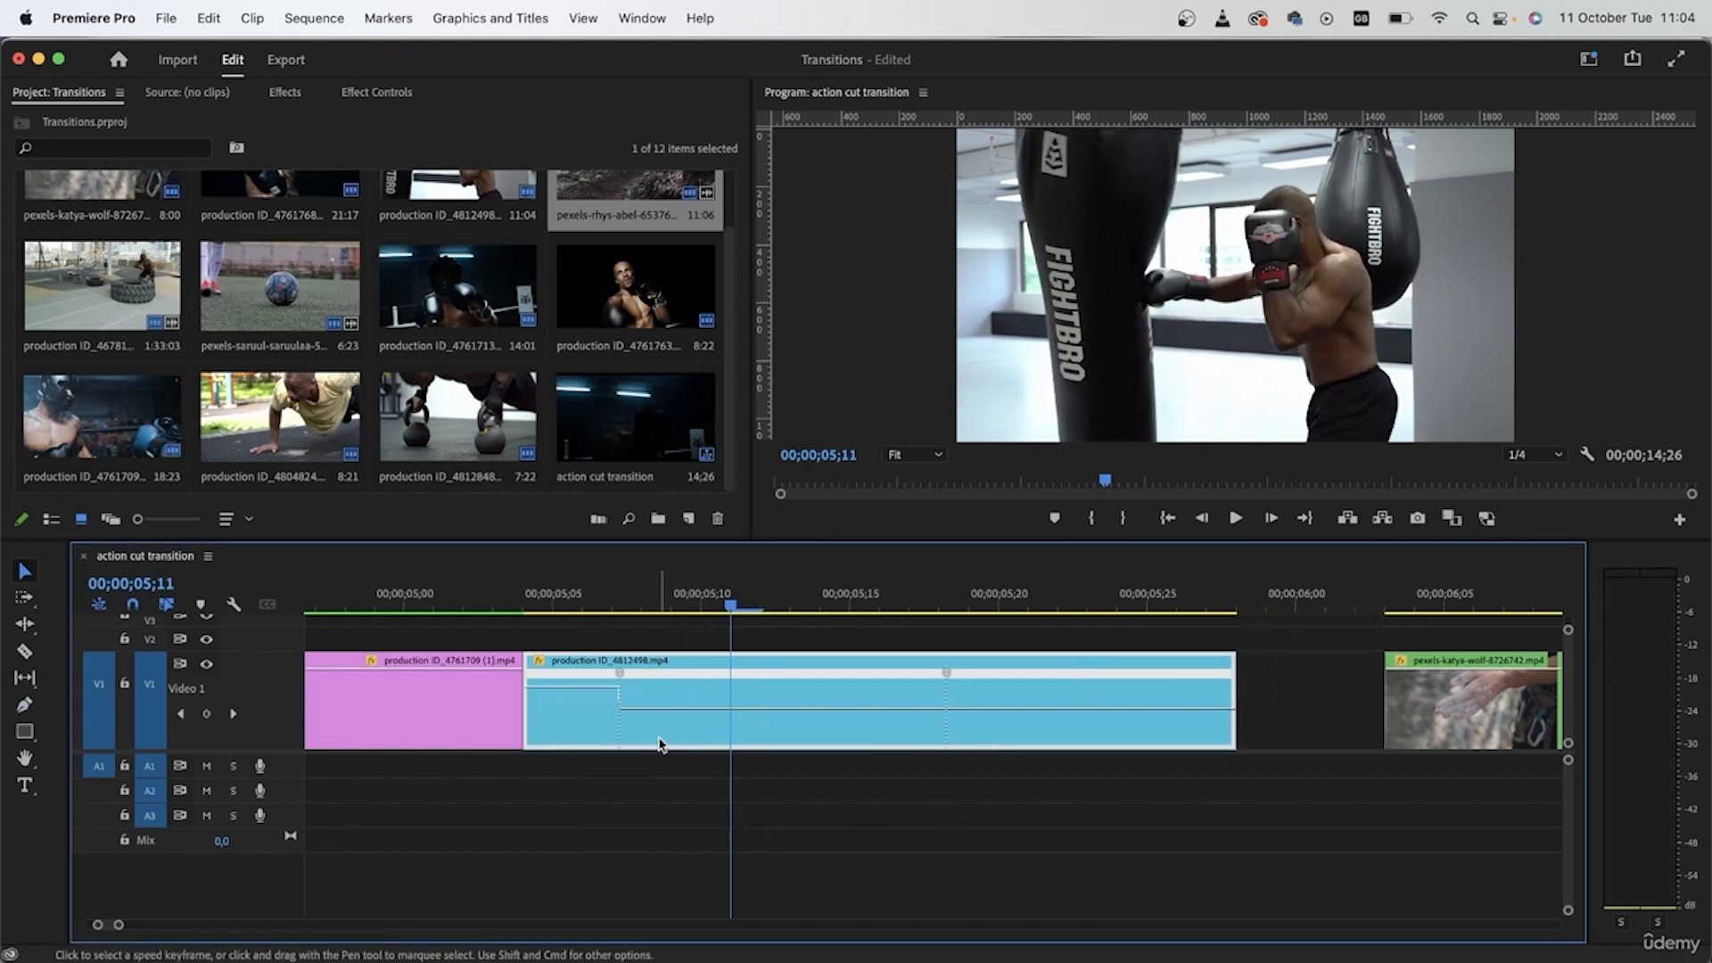
{"action": "left_click_drag", "start_coordinate": [980, 708], "coordinate": [980, 687]}
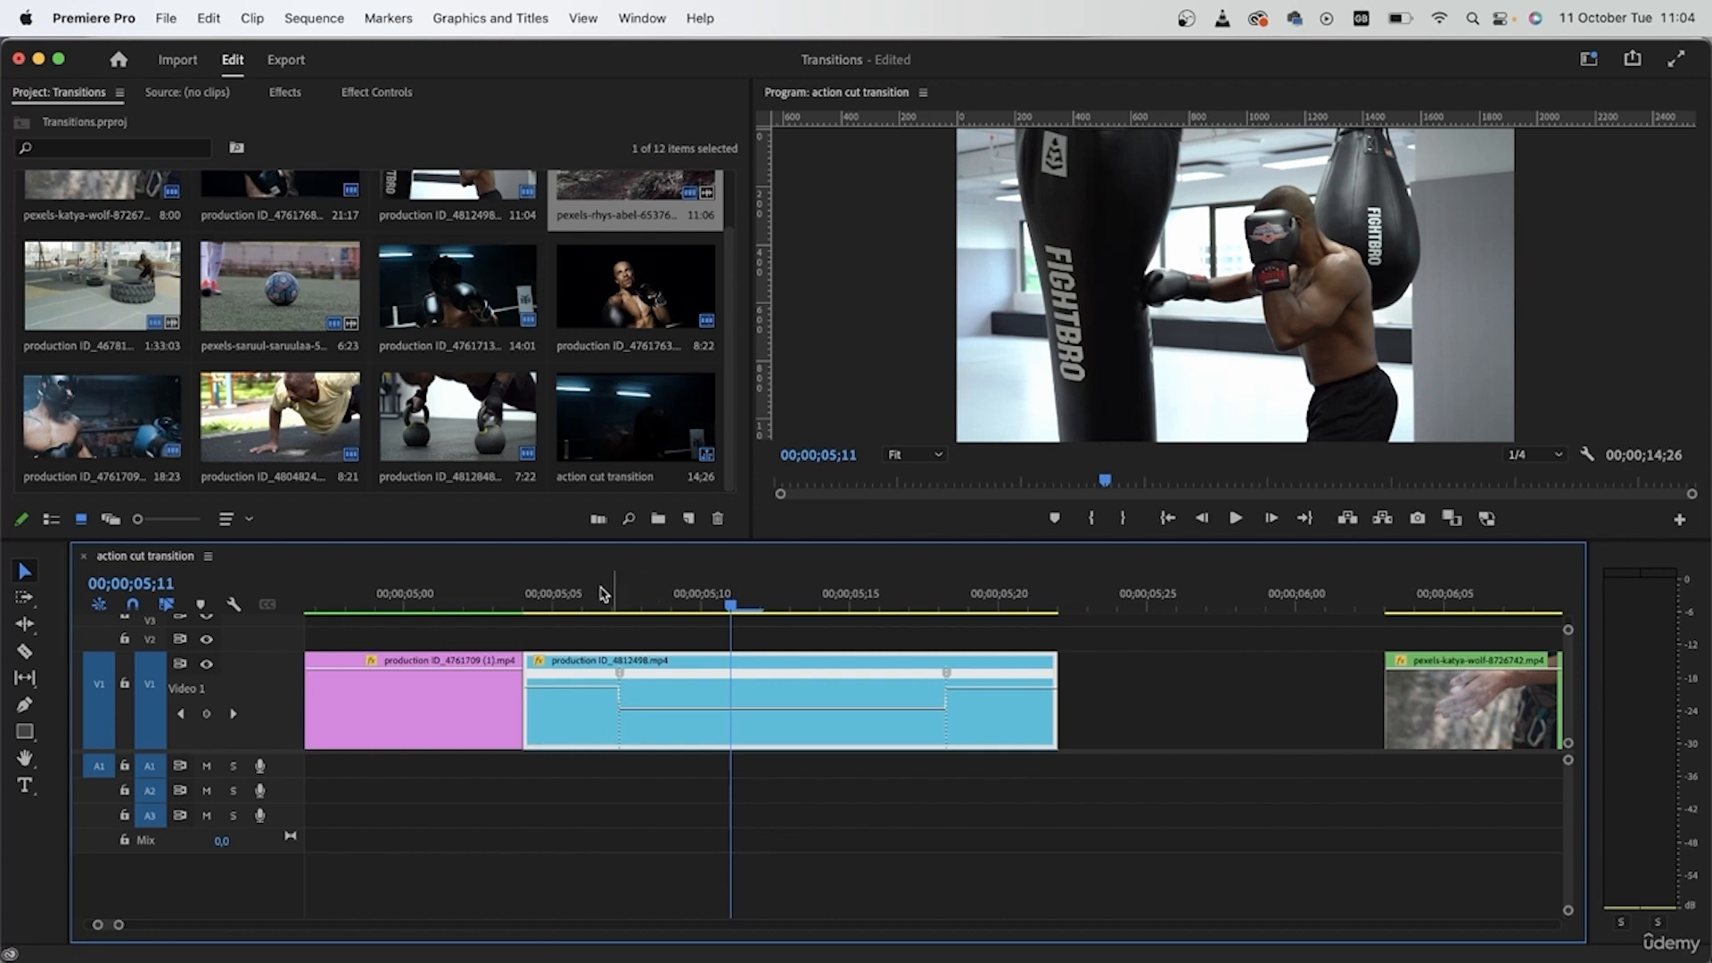
{"action": "left_click_drag", "start_coordinate": [603, 594], "coordinate": [526, 593]}
{"action": "left_click", "coordinate": [1120, 676]}
{"action": "key", "text": "Delete"}
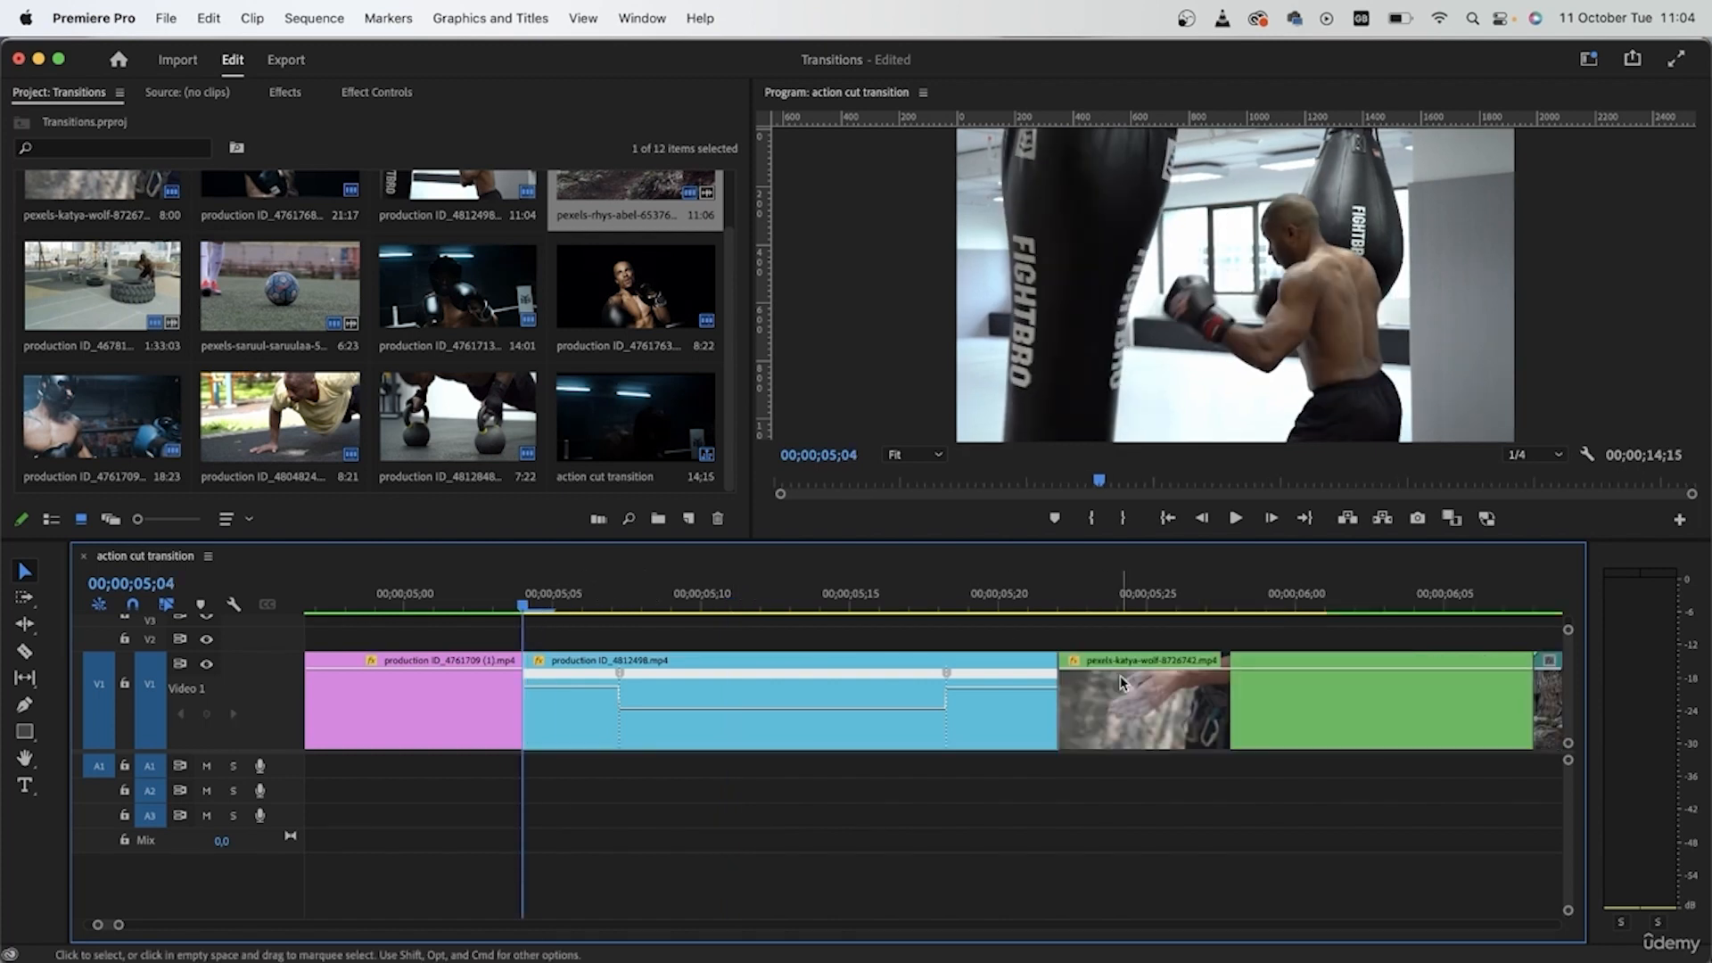
Step: Mark in and out points around the punching-bag clip from 00;00;05;04 to 00;00;05;22 and render that range
{"action": "key", "text": "i"}
{"action": "left_click", "coordinate": [1059, 600]}
{"action": "key", "text": "o"}
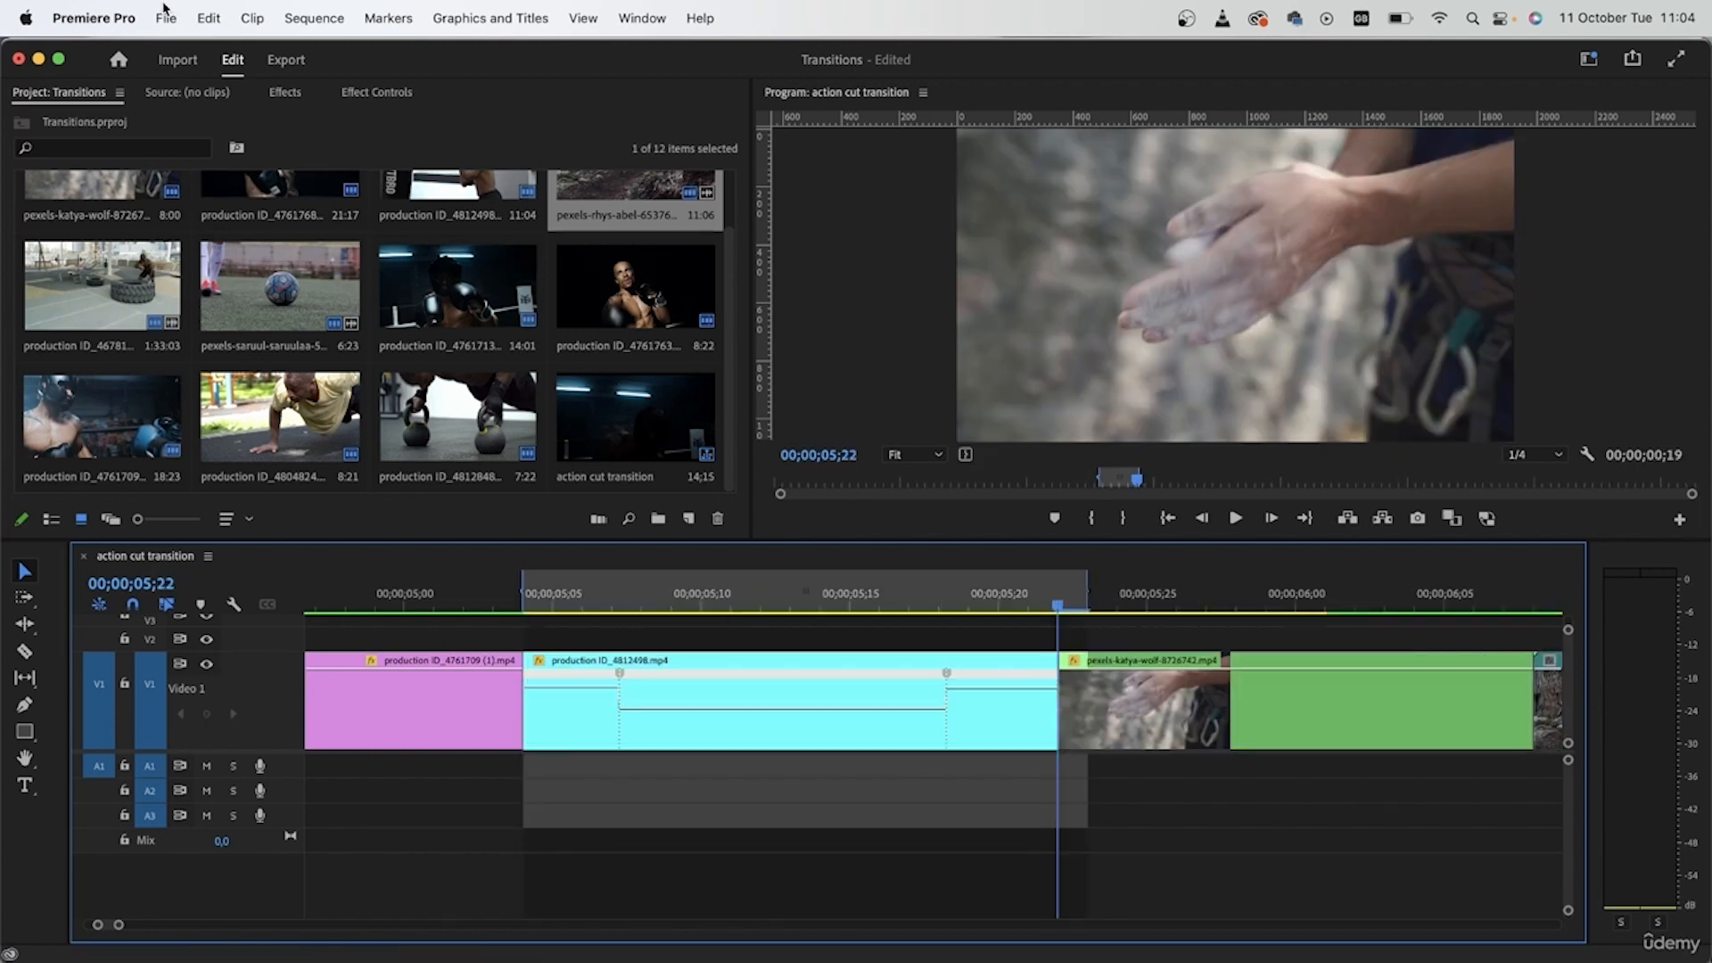
{"action": "left_click", "coordinate": [314, 17]}
{"action": "left_click", "coordinate": [383, 106]}
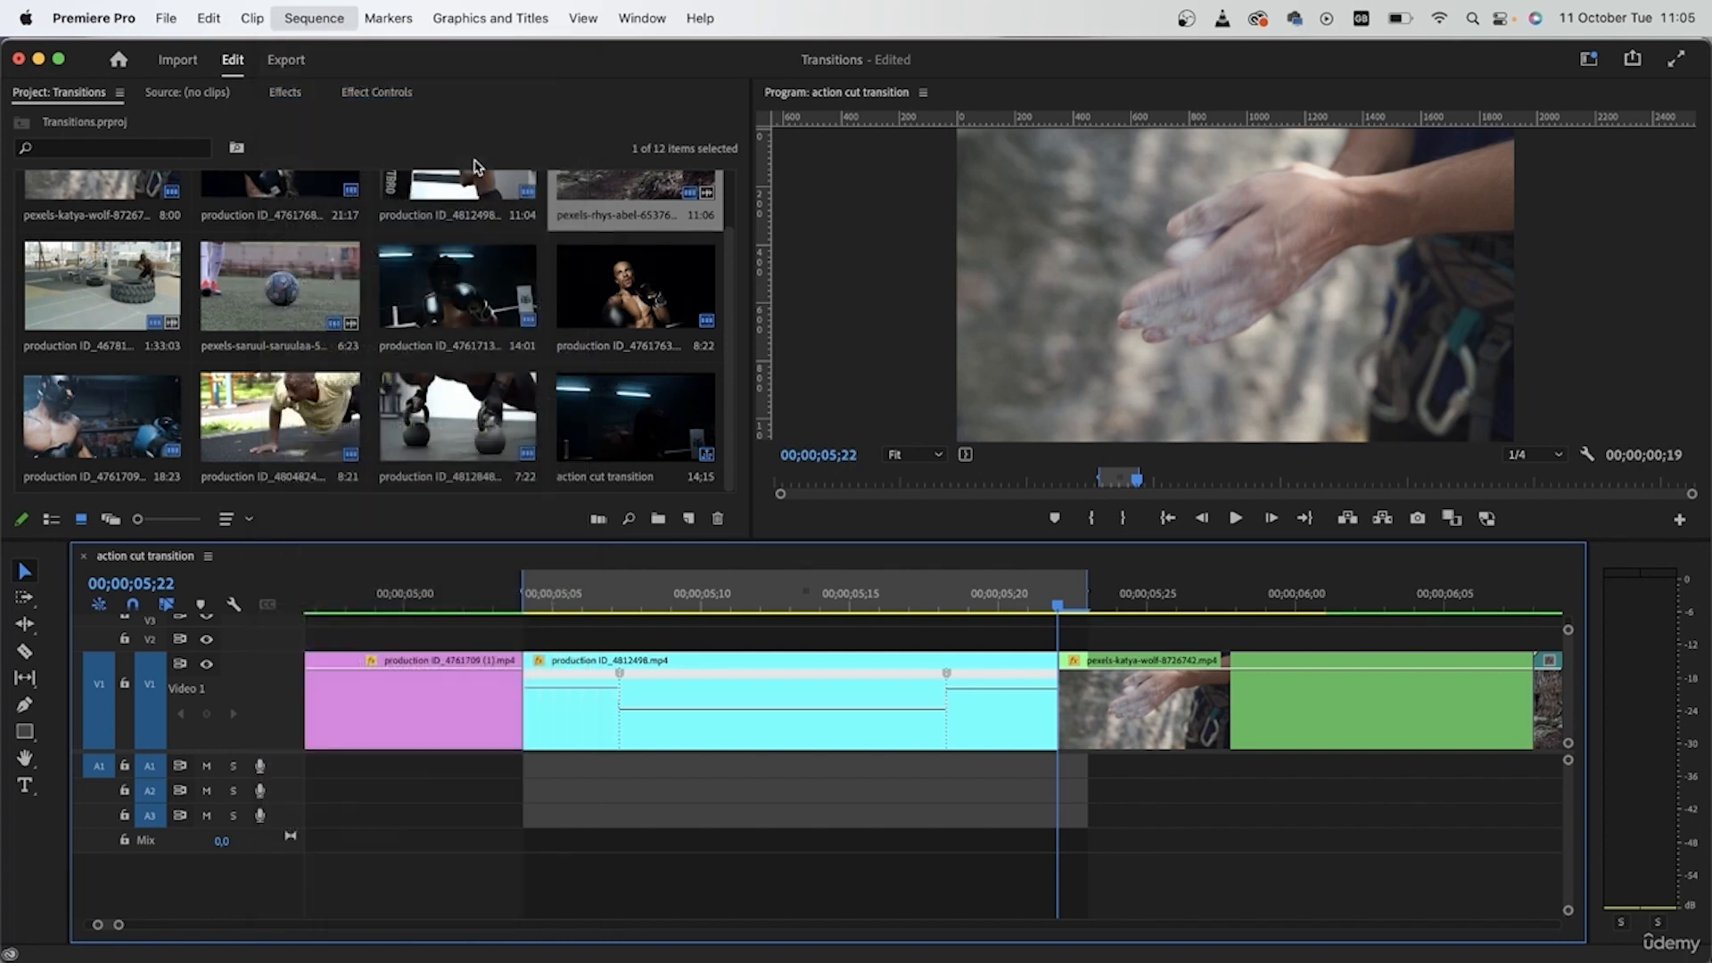
Step: Turn on Loop to preview the rendered punching-bag range, and clear the in and out points
{"action": "left_click", "coordinate": [1587, 454]}
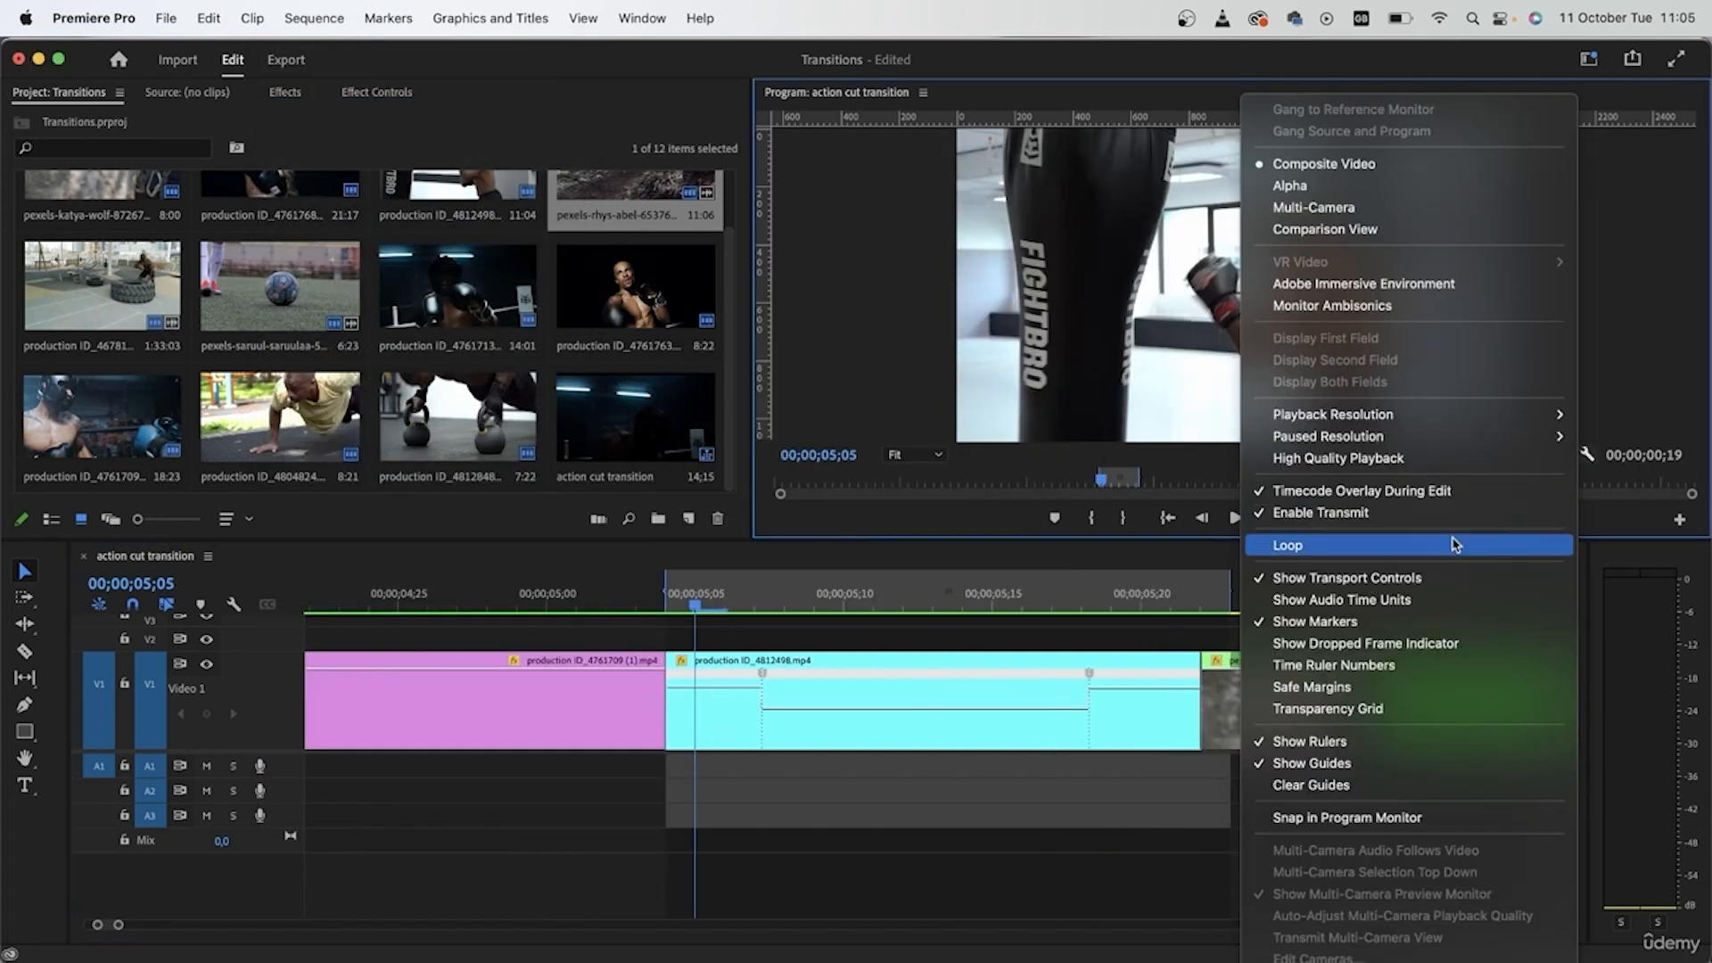
{"action": "left_click", "coordinate": [1455, 543]}
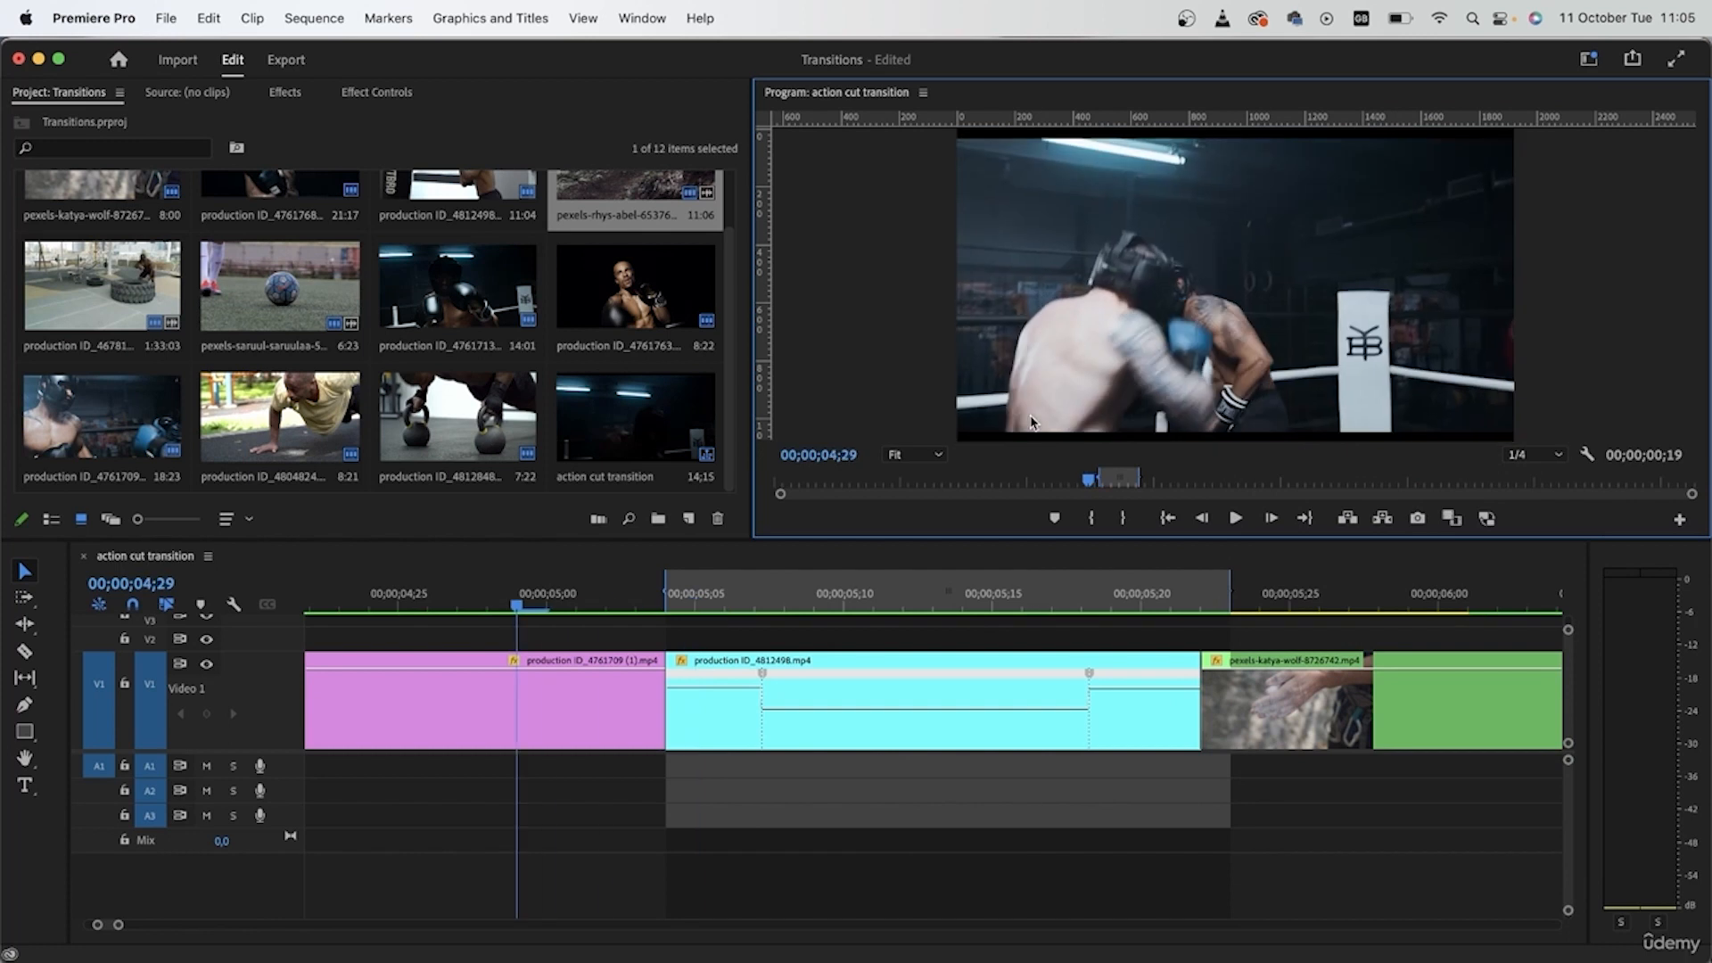
{"action": "left_click", "coordinate": [681, 604]}
{"action": "key", "text": "space"}
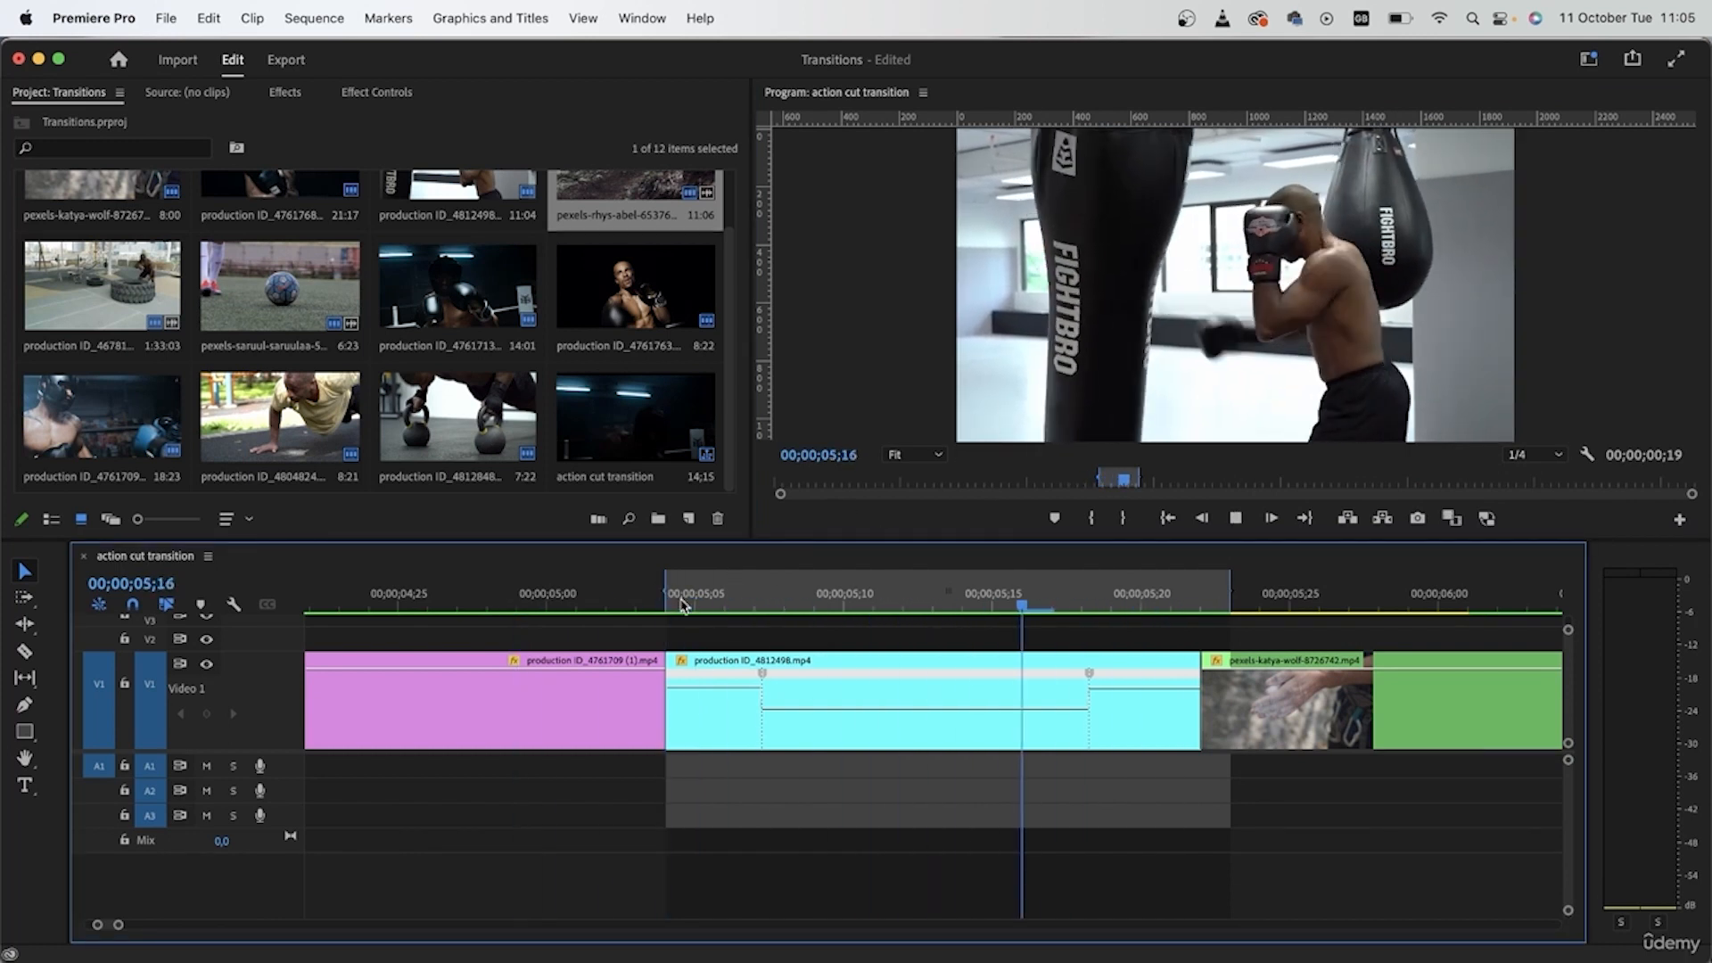
{"action": "key", "text": "space"}
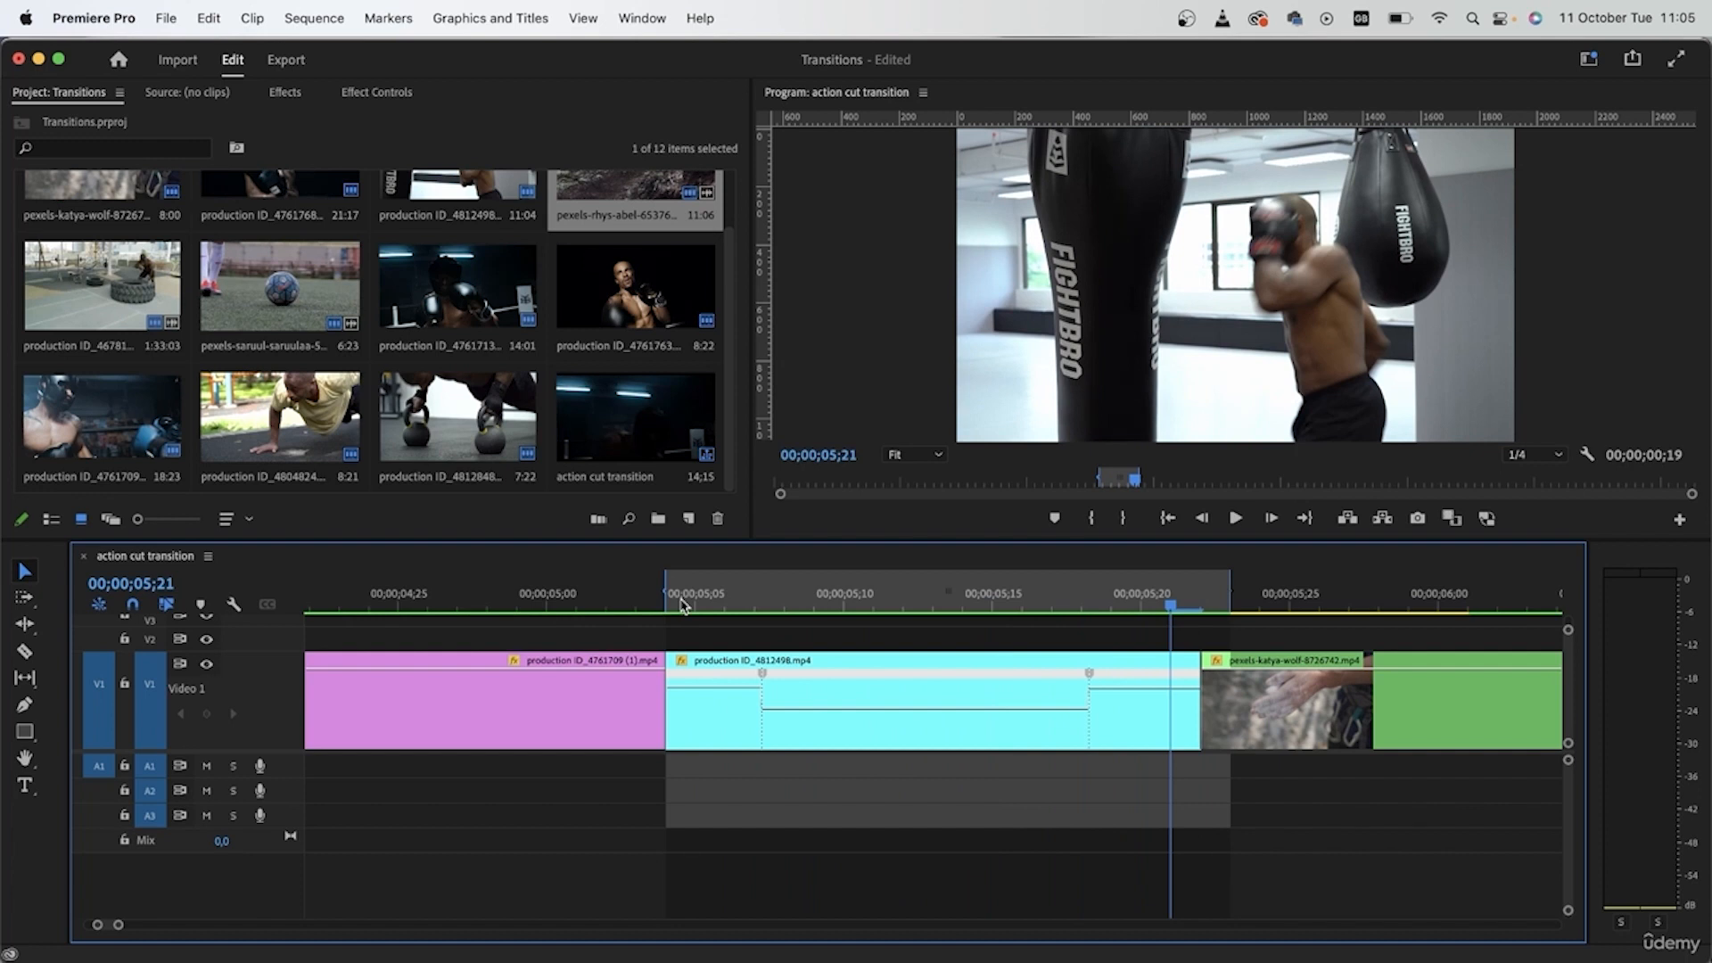
{"action": "key", "text": "alt+x"}
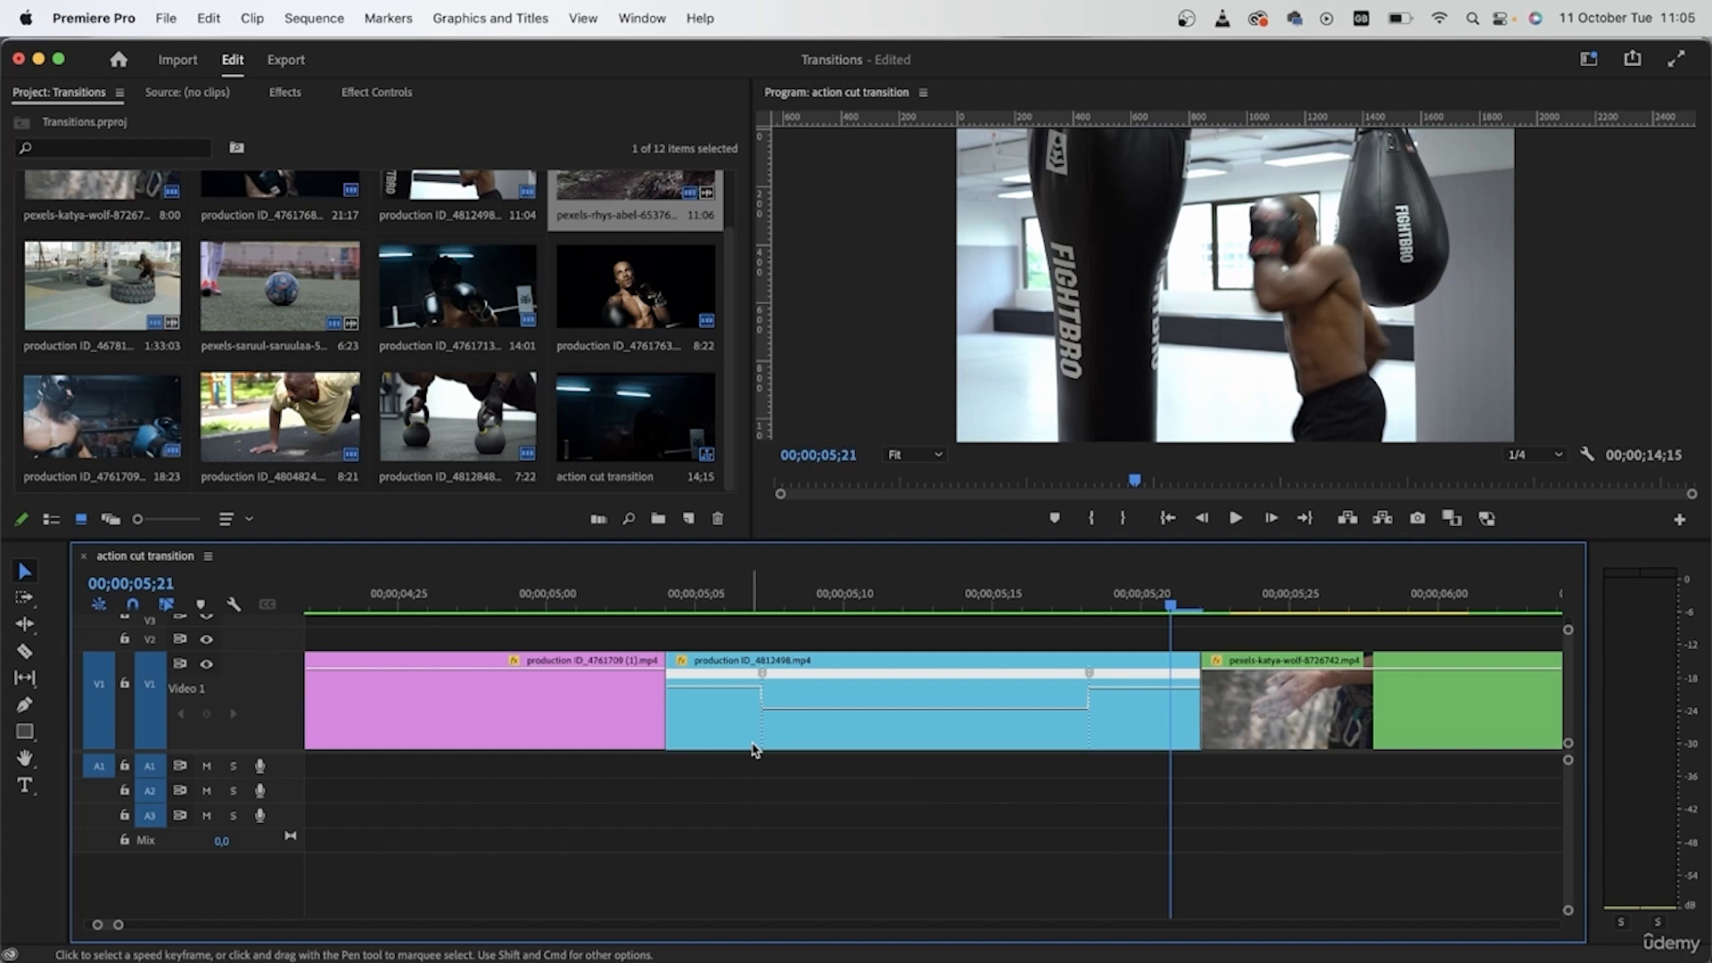
Step: Play back the sequence from production ID_4761763.mp4 and delete the empty gap before the football clip
{"action": "key", "text": "backslash"}
{"action": "left_click", "coordinate": [631, 584]}
{"action": "key", "text": "space"}
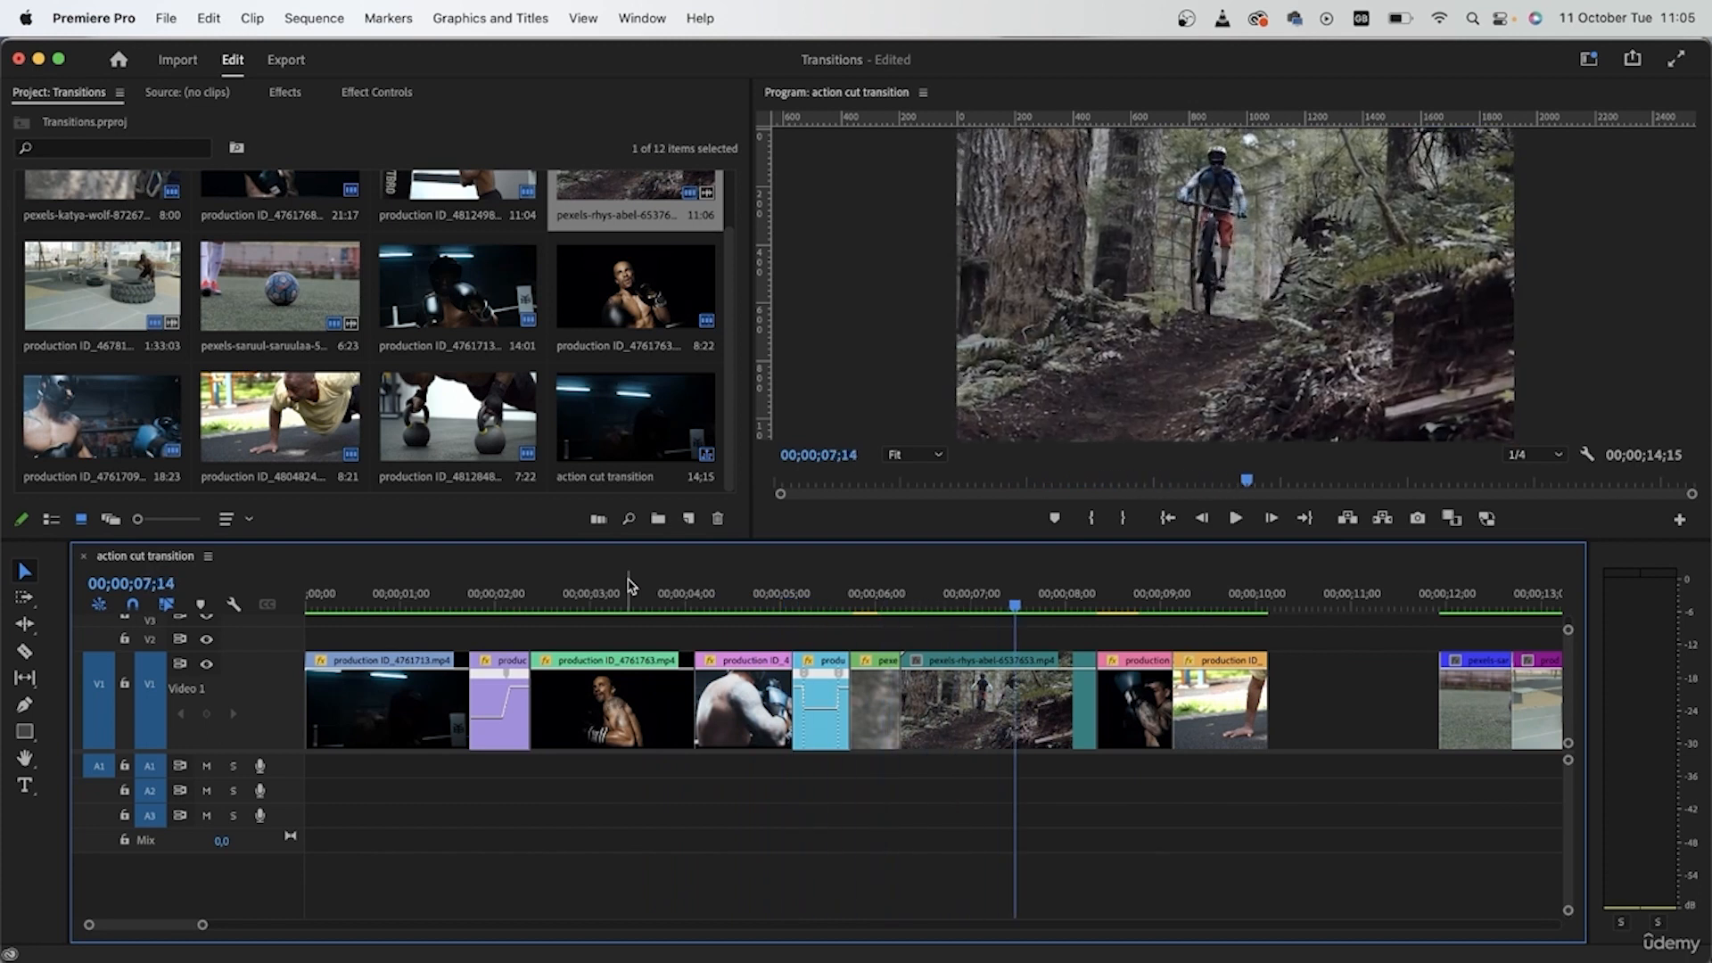
{"action": "left_click", "coordinate": [1425, 717]}
{"action": "key", "text": "BackSpace"}
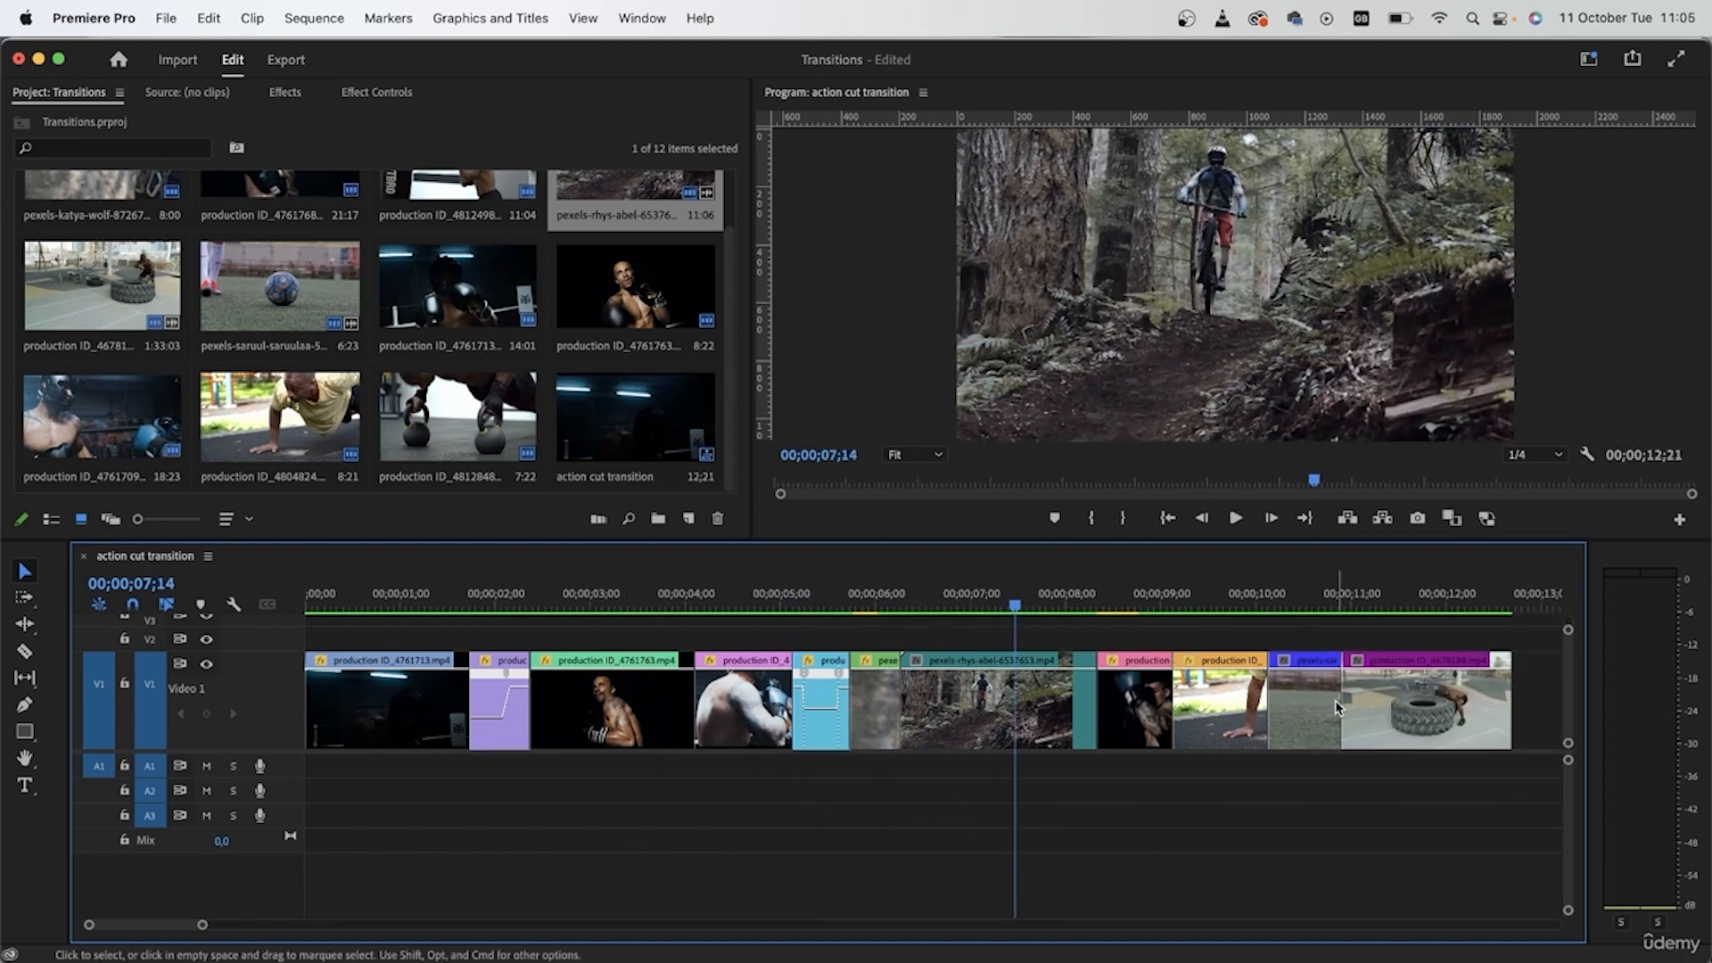
Step: Display the speed time-remapping line on the push-up clip production ID_4804824.mp4
{"action": "left_click", "coordinate": [1183, 597]}
{"action": "left_click", "coordinate": [1219, 726]}
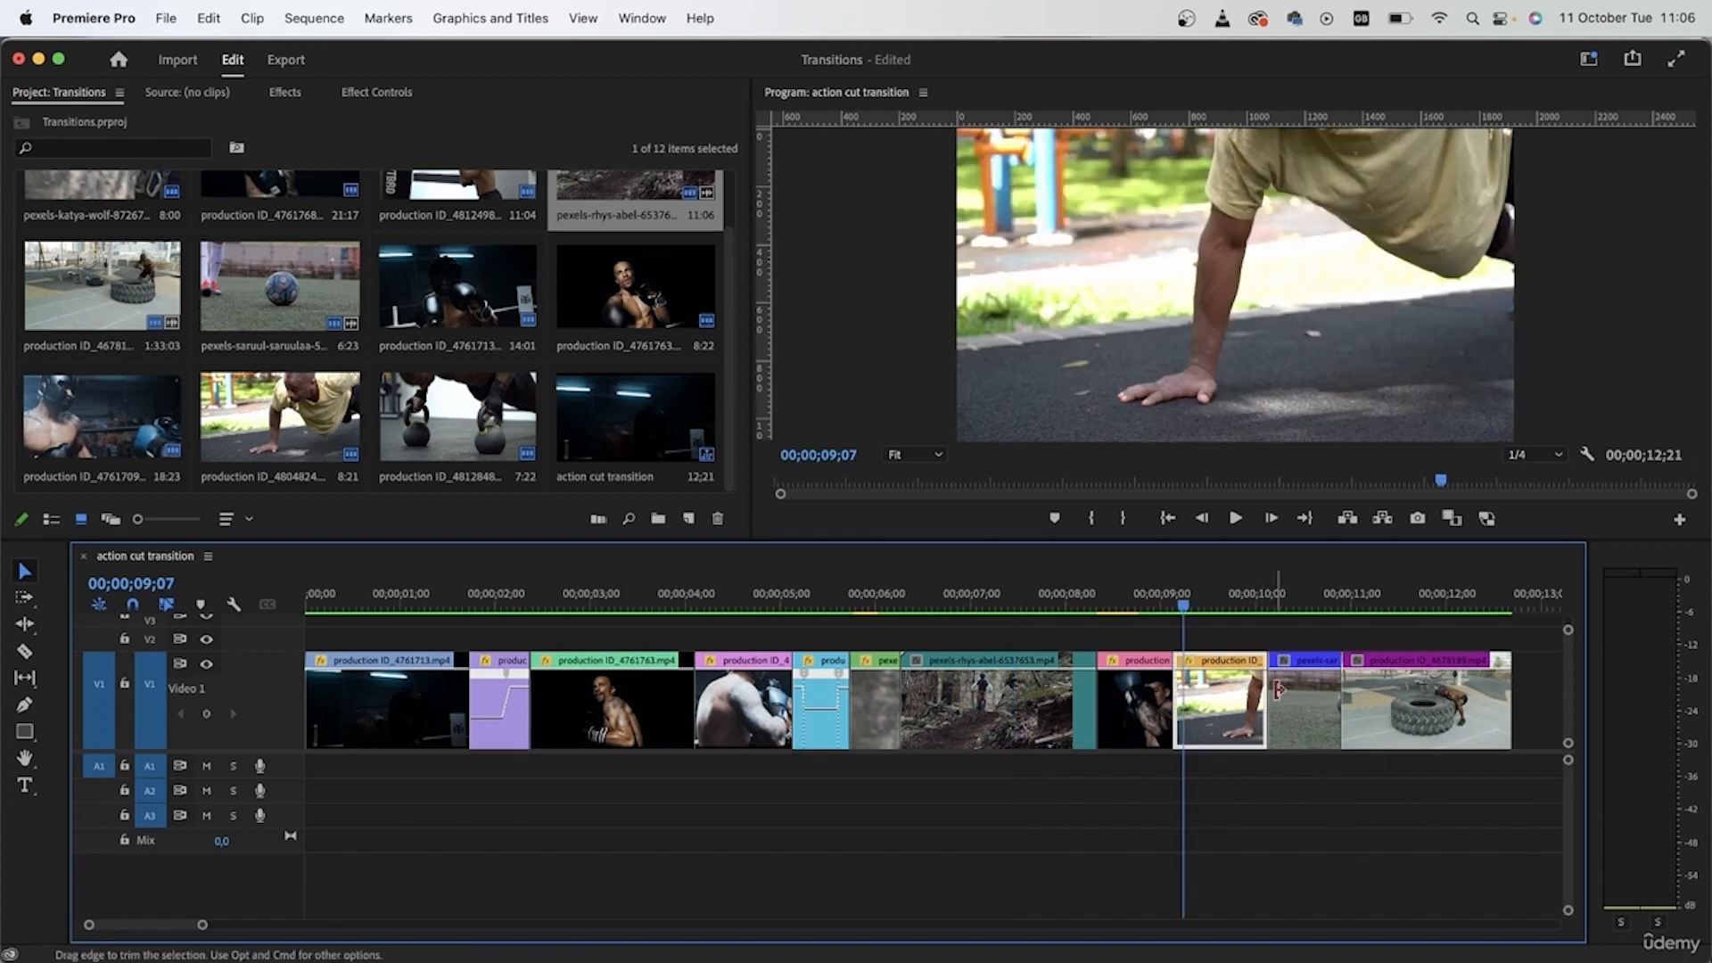
{"action": "key", "text": "="}
{"action": "key", "text": "="}
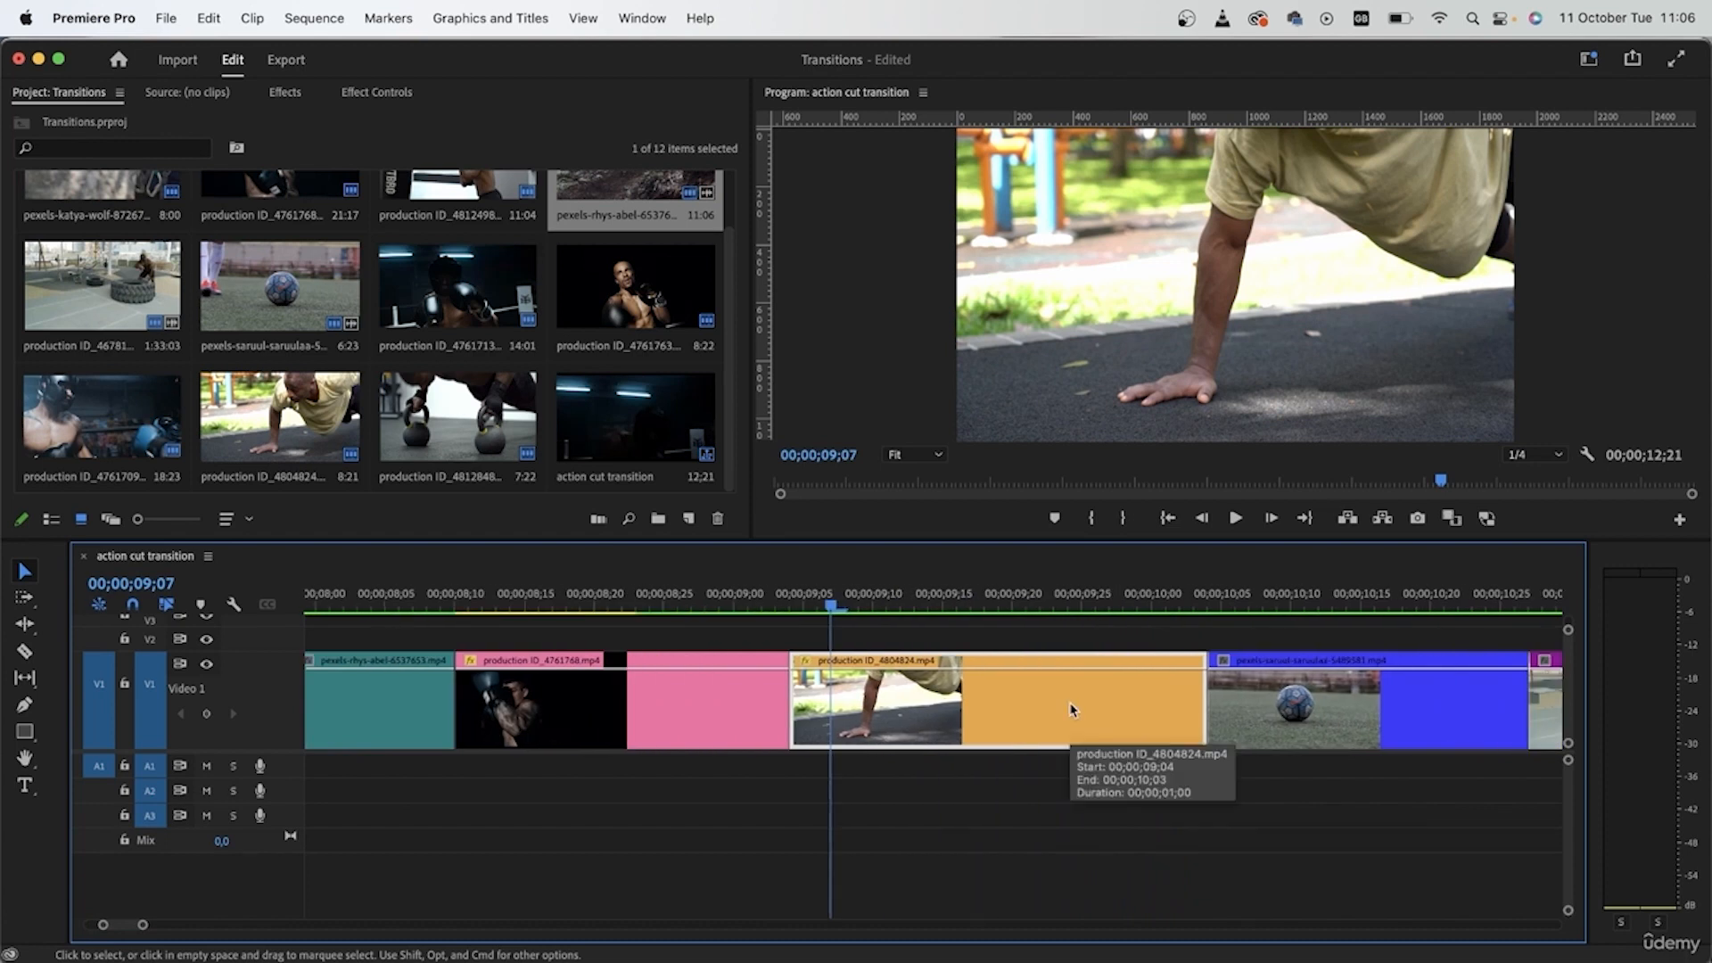
{"action": "left_click", "coordinate": [24, 707]}
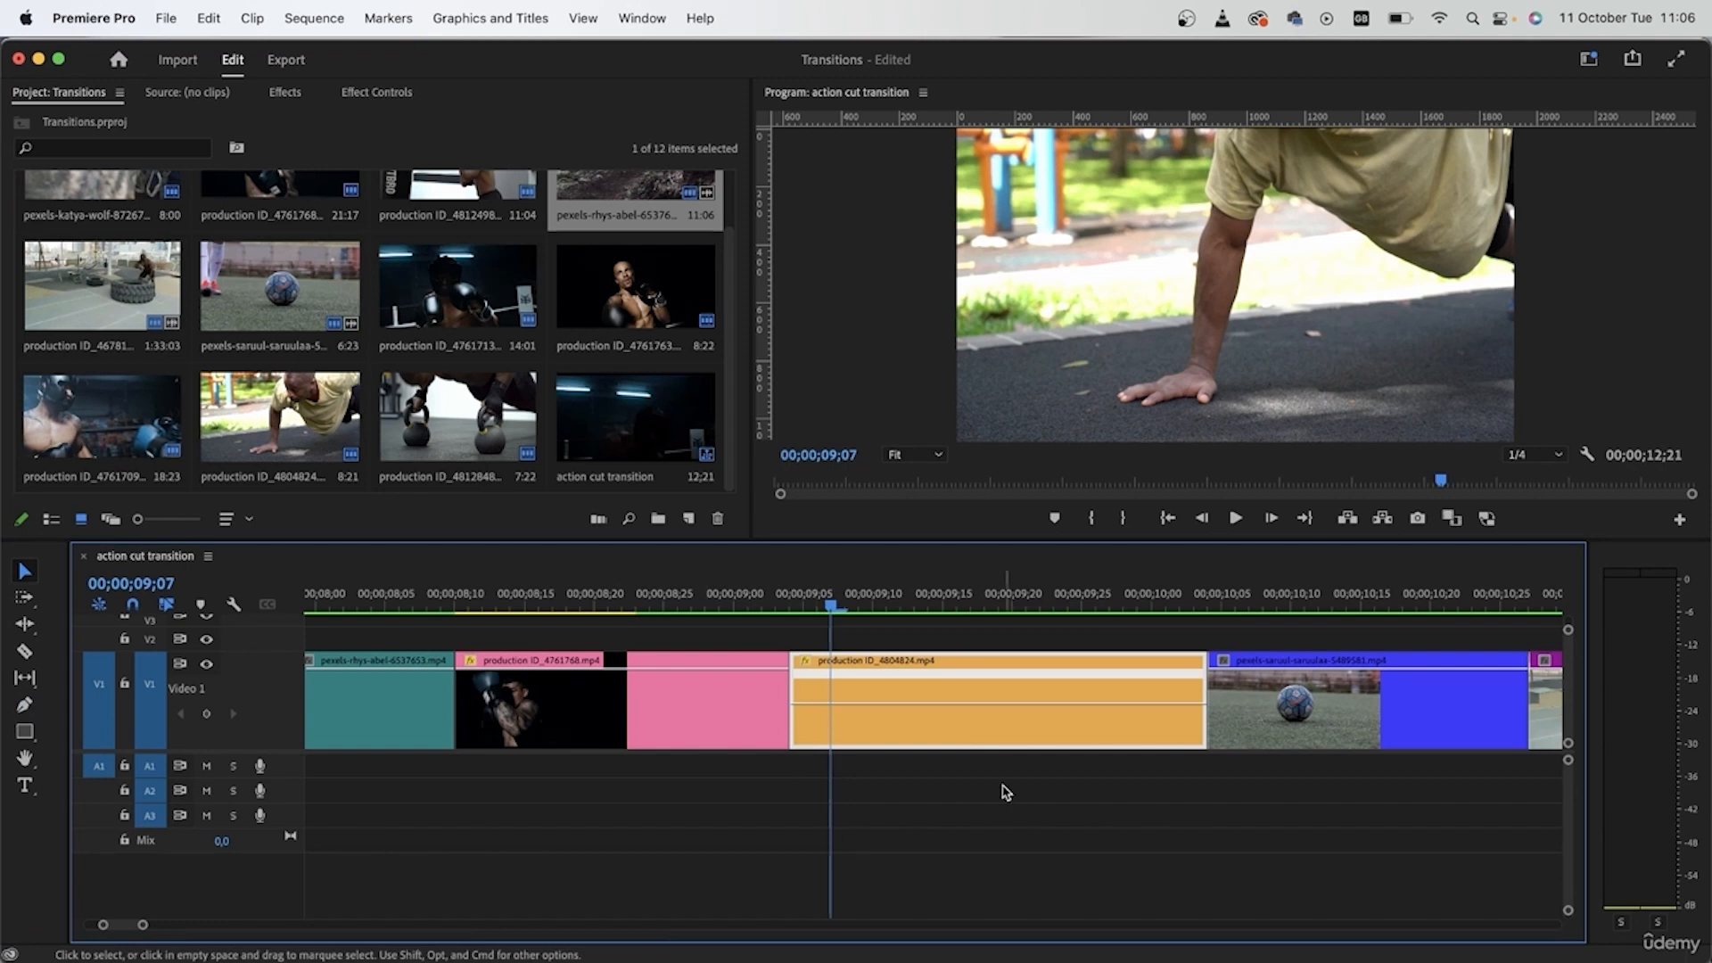
{"action": "scroll", "coordinate": [1007, 771], "scroll_direction": "up", "scroll_amount": 4}
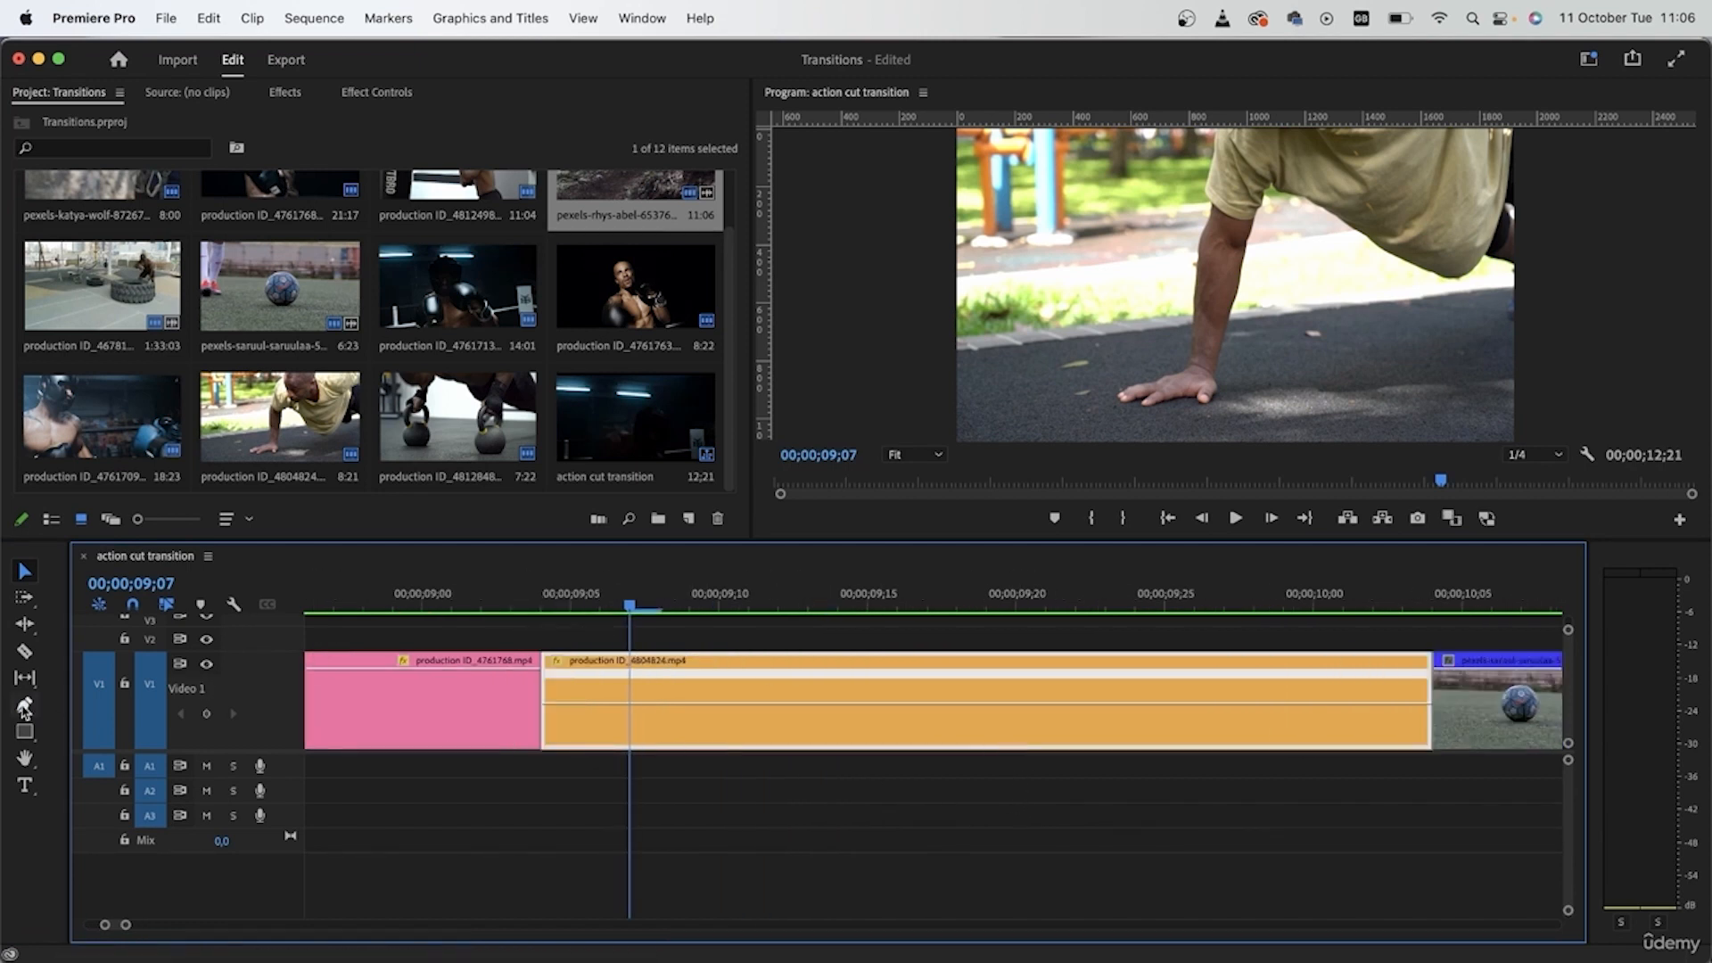
Step: Use a speed keyframe to speed up the first part of the push-up clip, and delete the gap after it
{"action": "left_click", "coordinate": [24, 708]}
{"action": "left_click_drag", "start_coordinate": [658, 608], "coordinate": [1164, 680]}
{"action": "key", "text": "v"}
{"action": "left_click", "coordinate": [1296, 729]}
{"action": "key", "text": "Delete"}
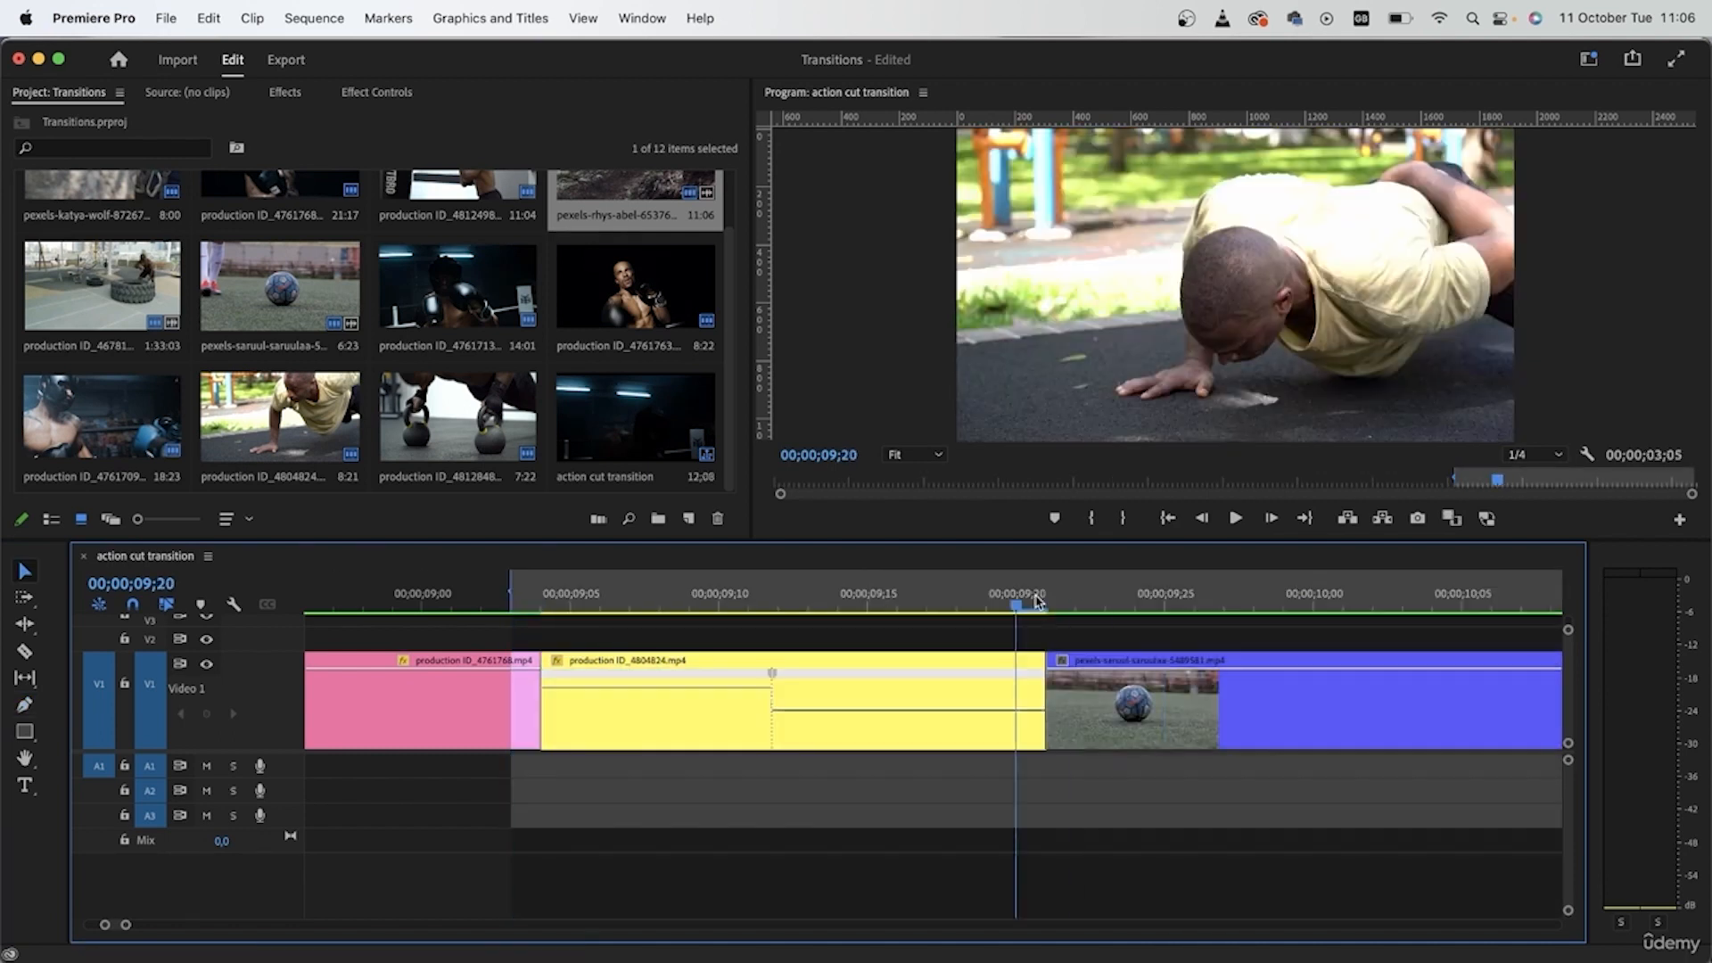
Step: Render the marked in-to-out range around the push-up clip and play it back
{"action": "left_click", "coordinate": [314, 18]}
{"action": "left_click", "coordinate": [354, 112]}
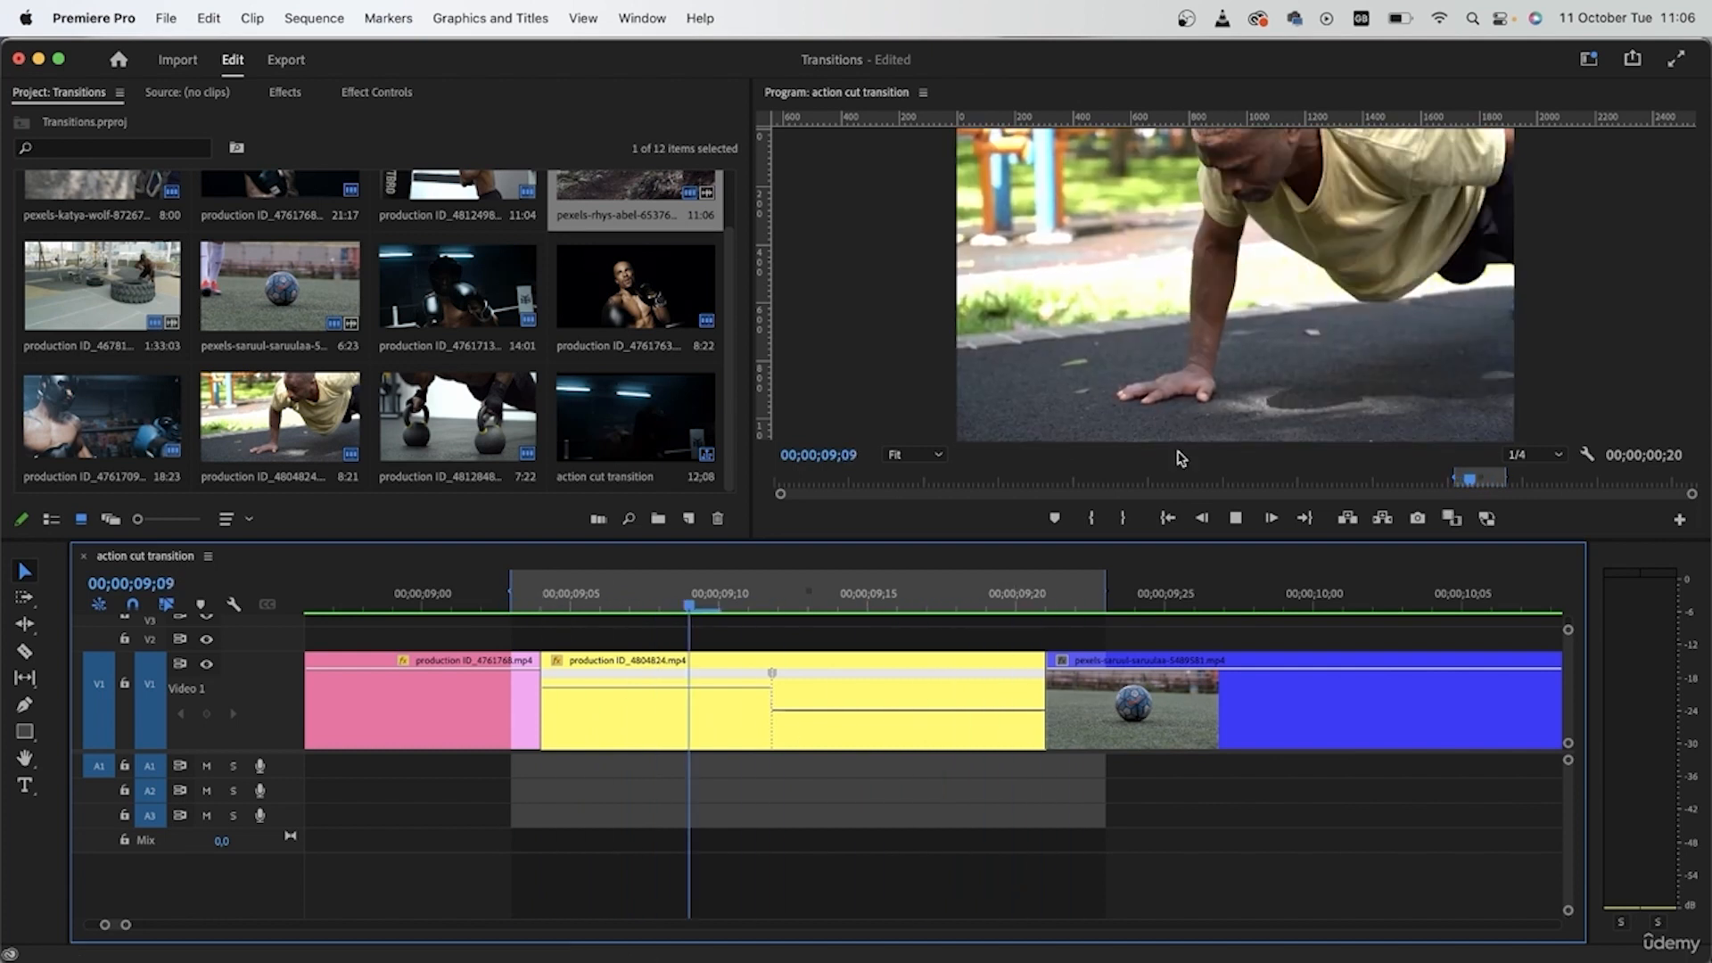
{"action": "key", "text": "space"}
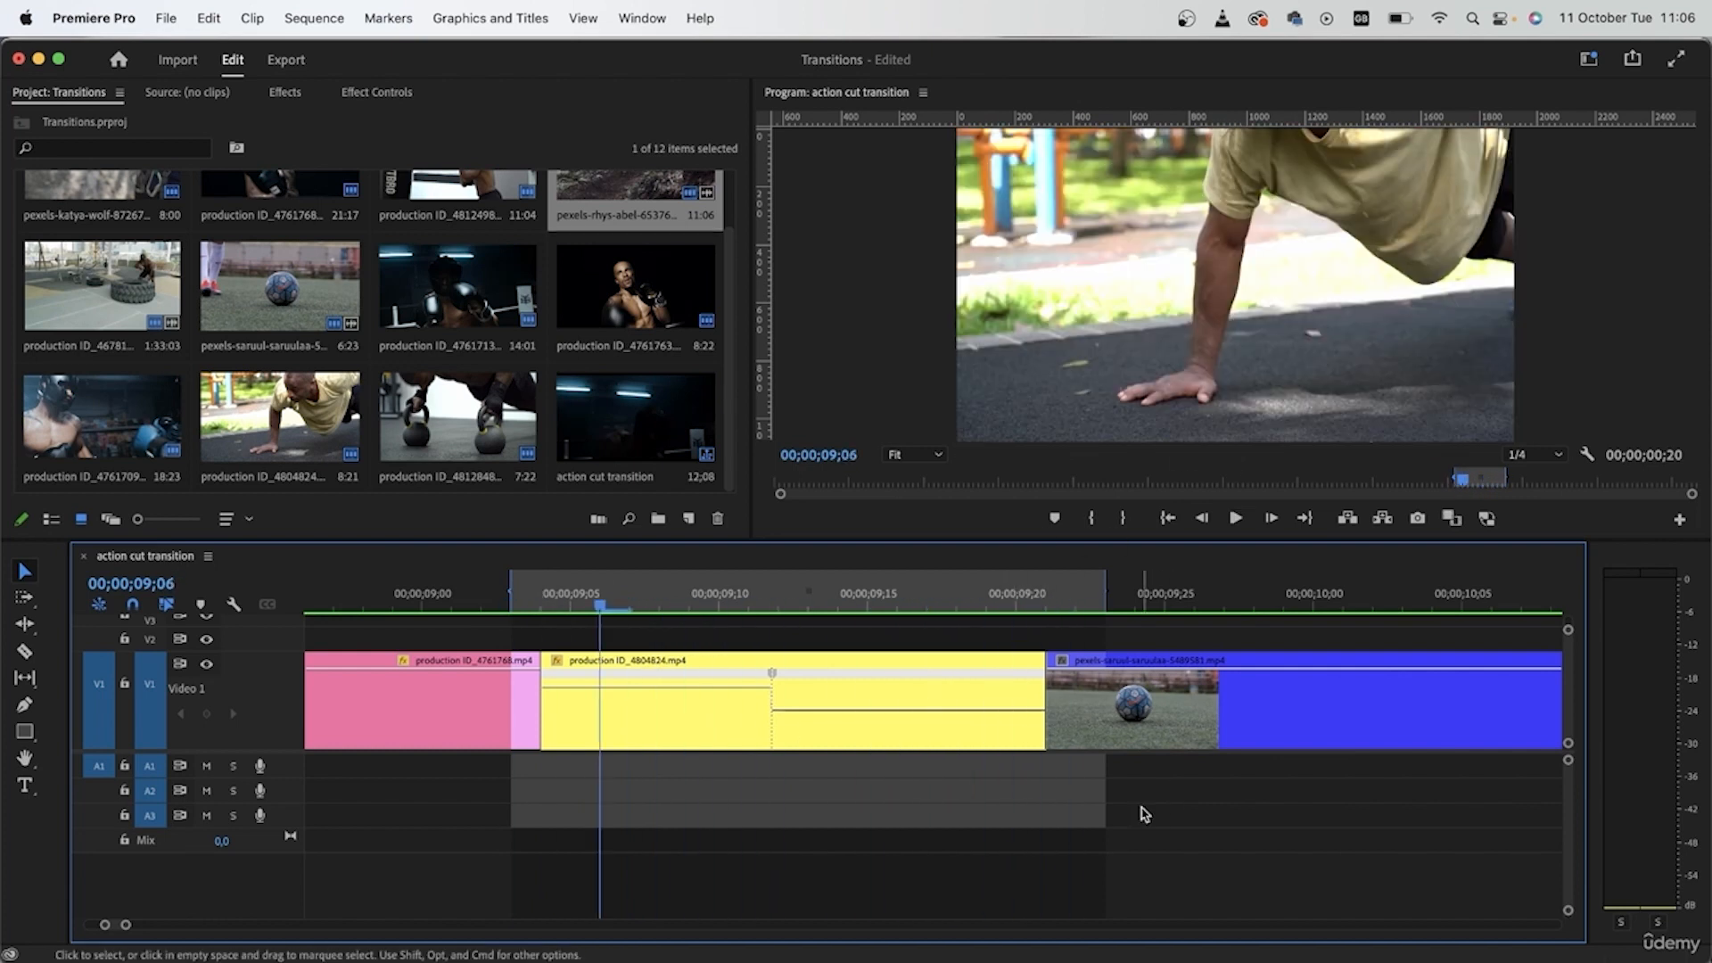
Step: Make room after the push-up clip to extend its end to 00;00;10;00, and move the out point to the same position
{"action": "key", "text": "minus"}
{"action": "key", "text": "minus"}
{"action": "key", "text": "minus"}
{"action": "left_click_drag", "start_coordinate": [976, 714], "coordinate": [1317, 718]}
{"action": "key", "text": "equal"}
{"action": "key", "text": "equal"}
{"action": "key", "text": "equal"}
{"action": "left_click_drag", "start_coordinate": [1109, 593], "coordinate": [1317, 593]}
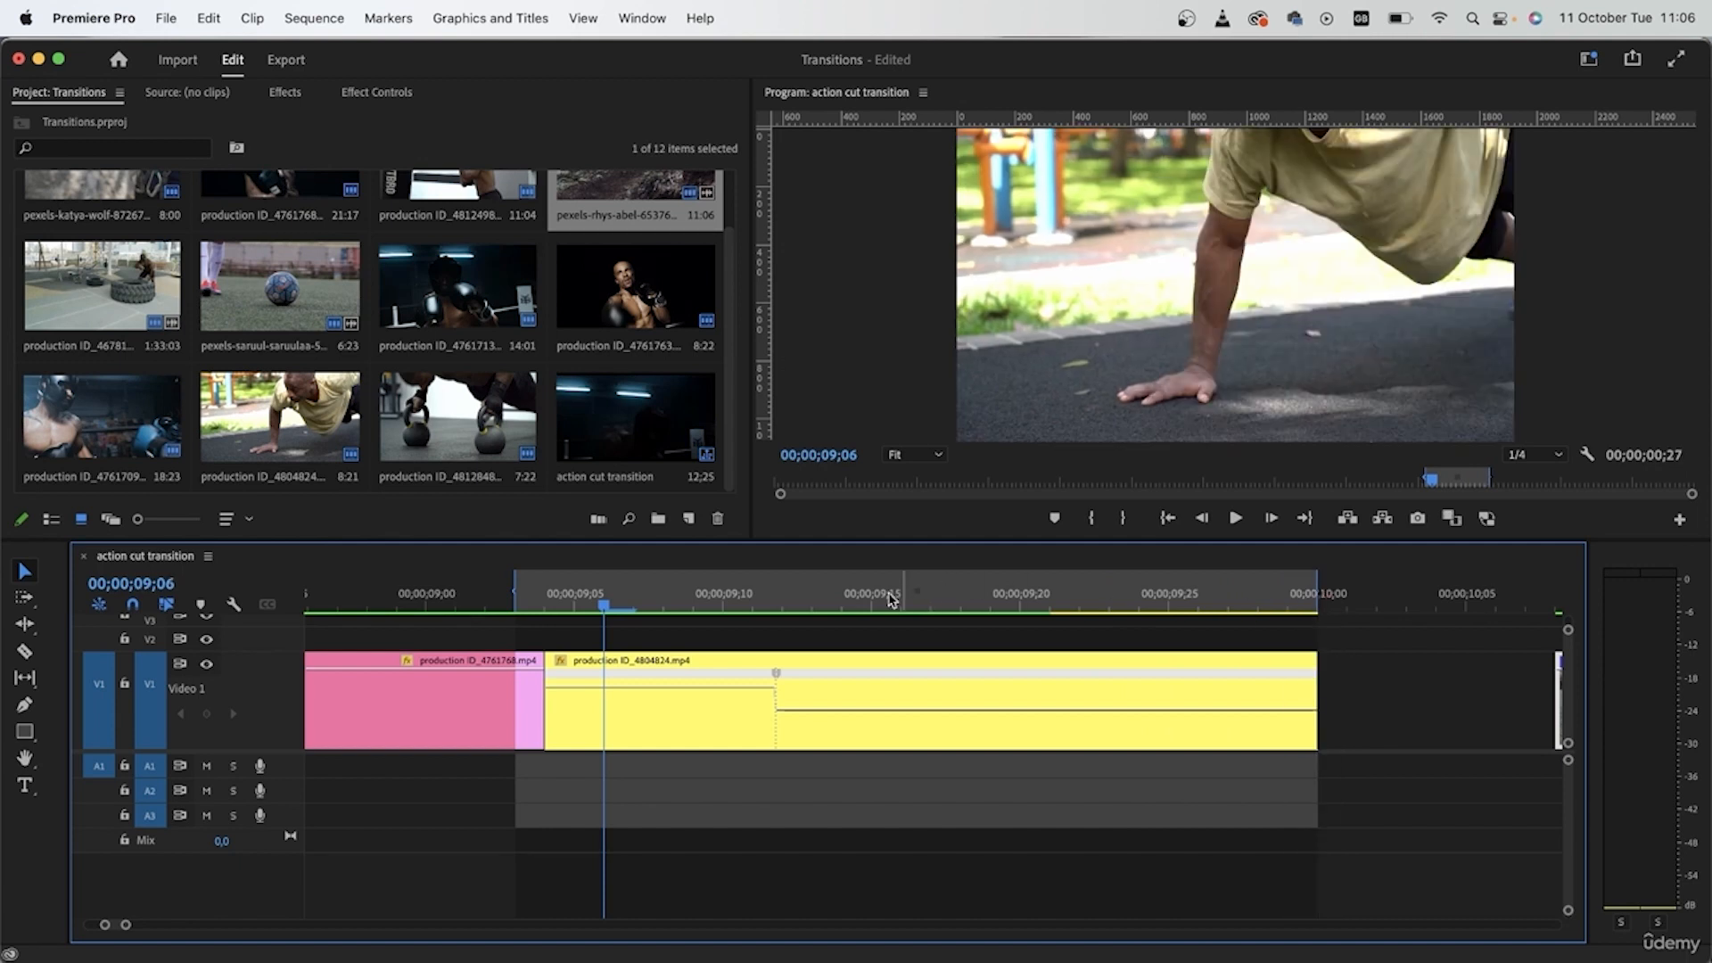
Step: Preview the extended push-up clip and delete the empty gap between it and the football clip
{"action": "left_click", "coordinate": [899, 598]}
{"action": "key", "text": "space"}
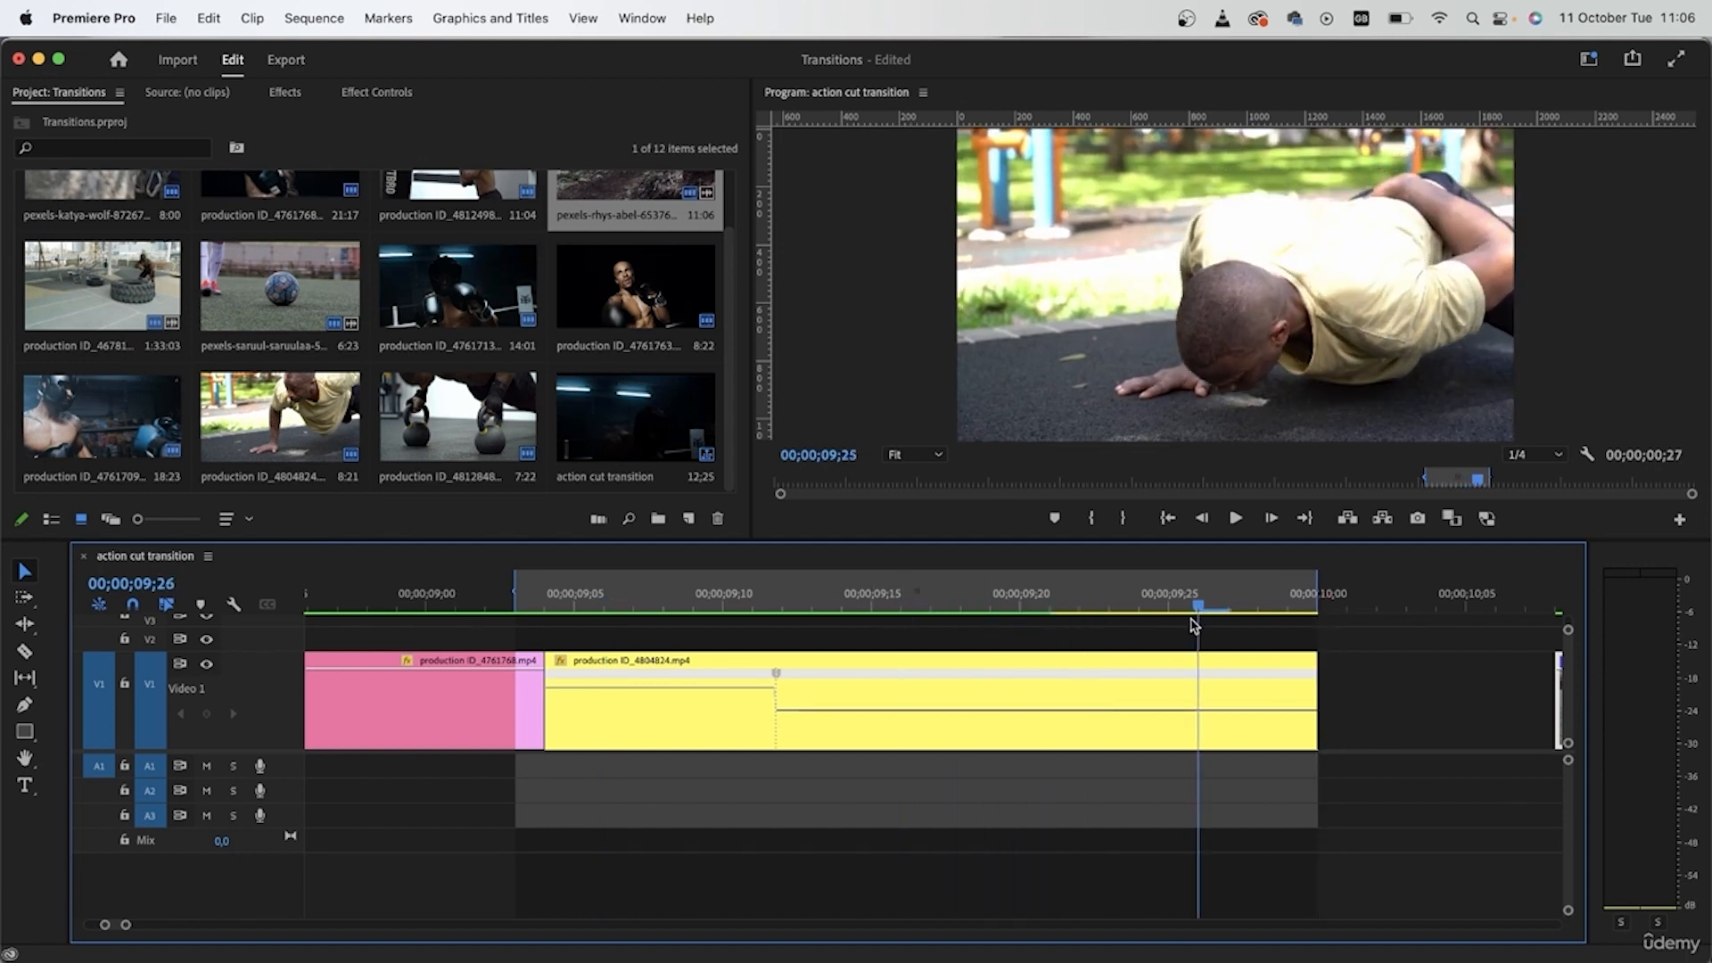
{"action": "left_click_drag", "start_coordinate": [1389, 702], "coordinate": [1388, 699]}
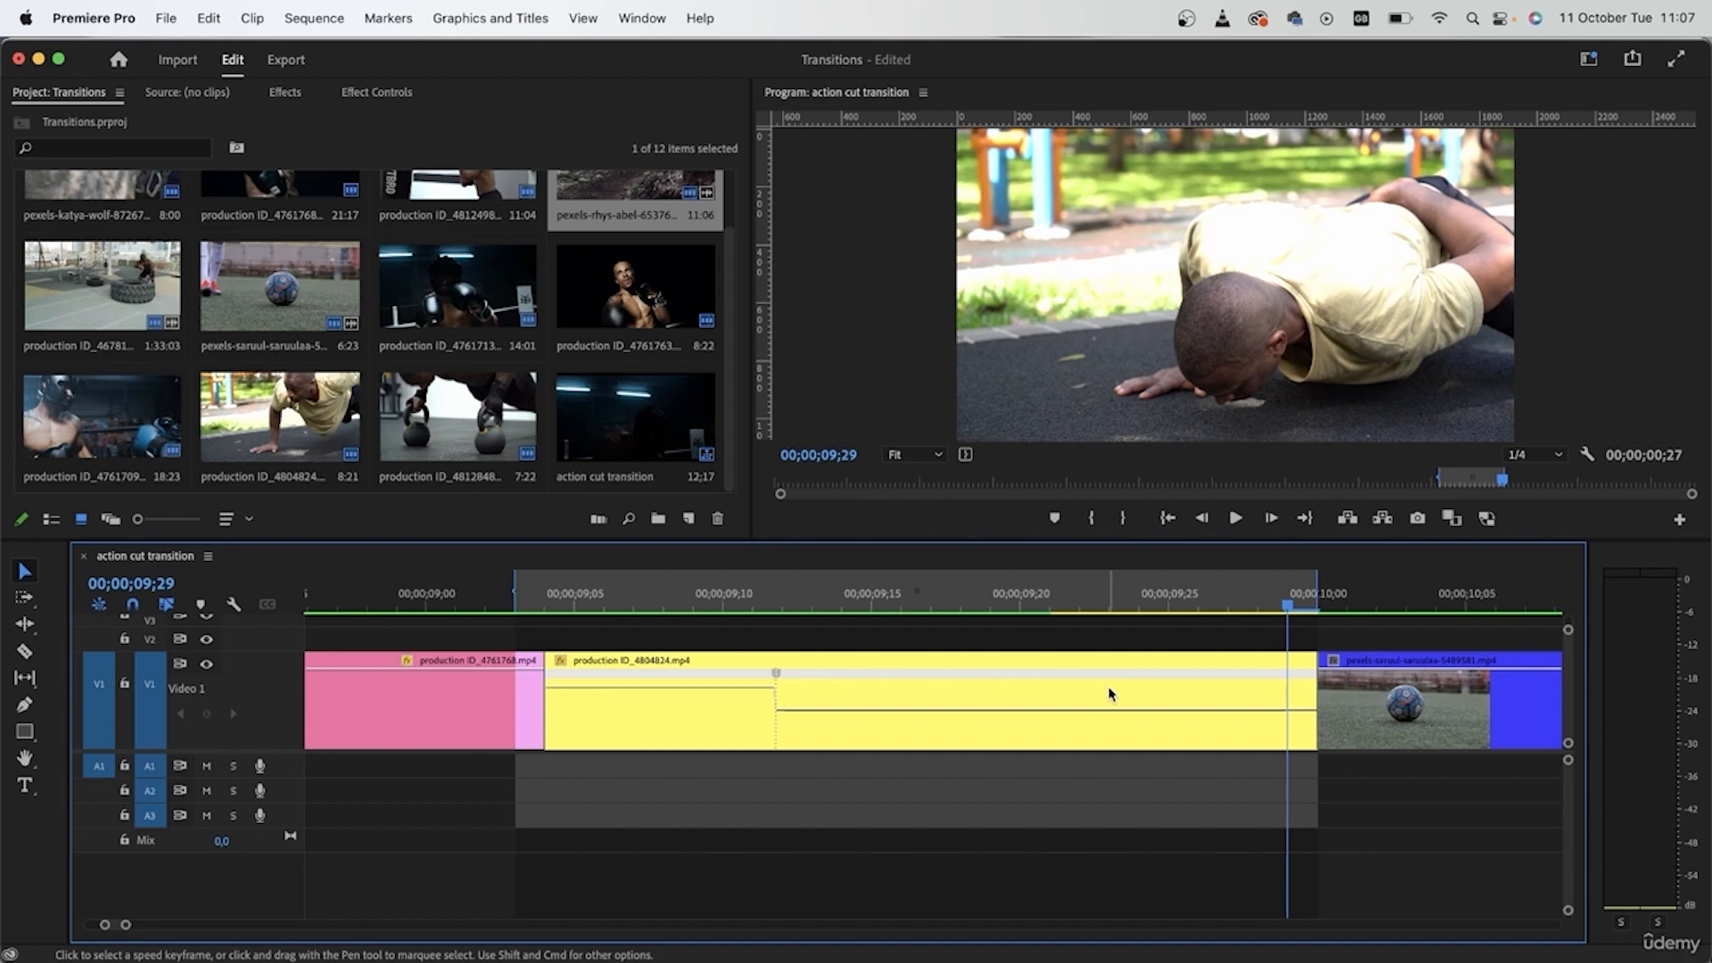
Step: Clear the in and out points and play the sequence from 00;00;09;29 through the football clip into the tire clip
{"action": "scroll", "coordinate": [815, 700], "scroll_direction": "down", "scroll_amount": 3}
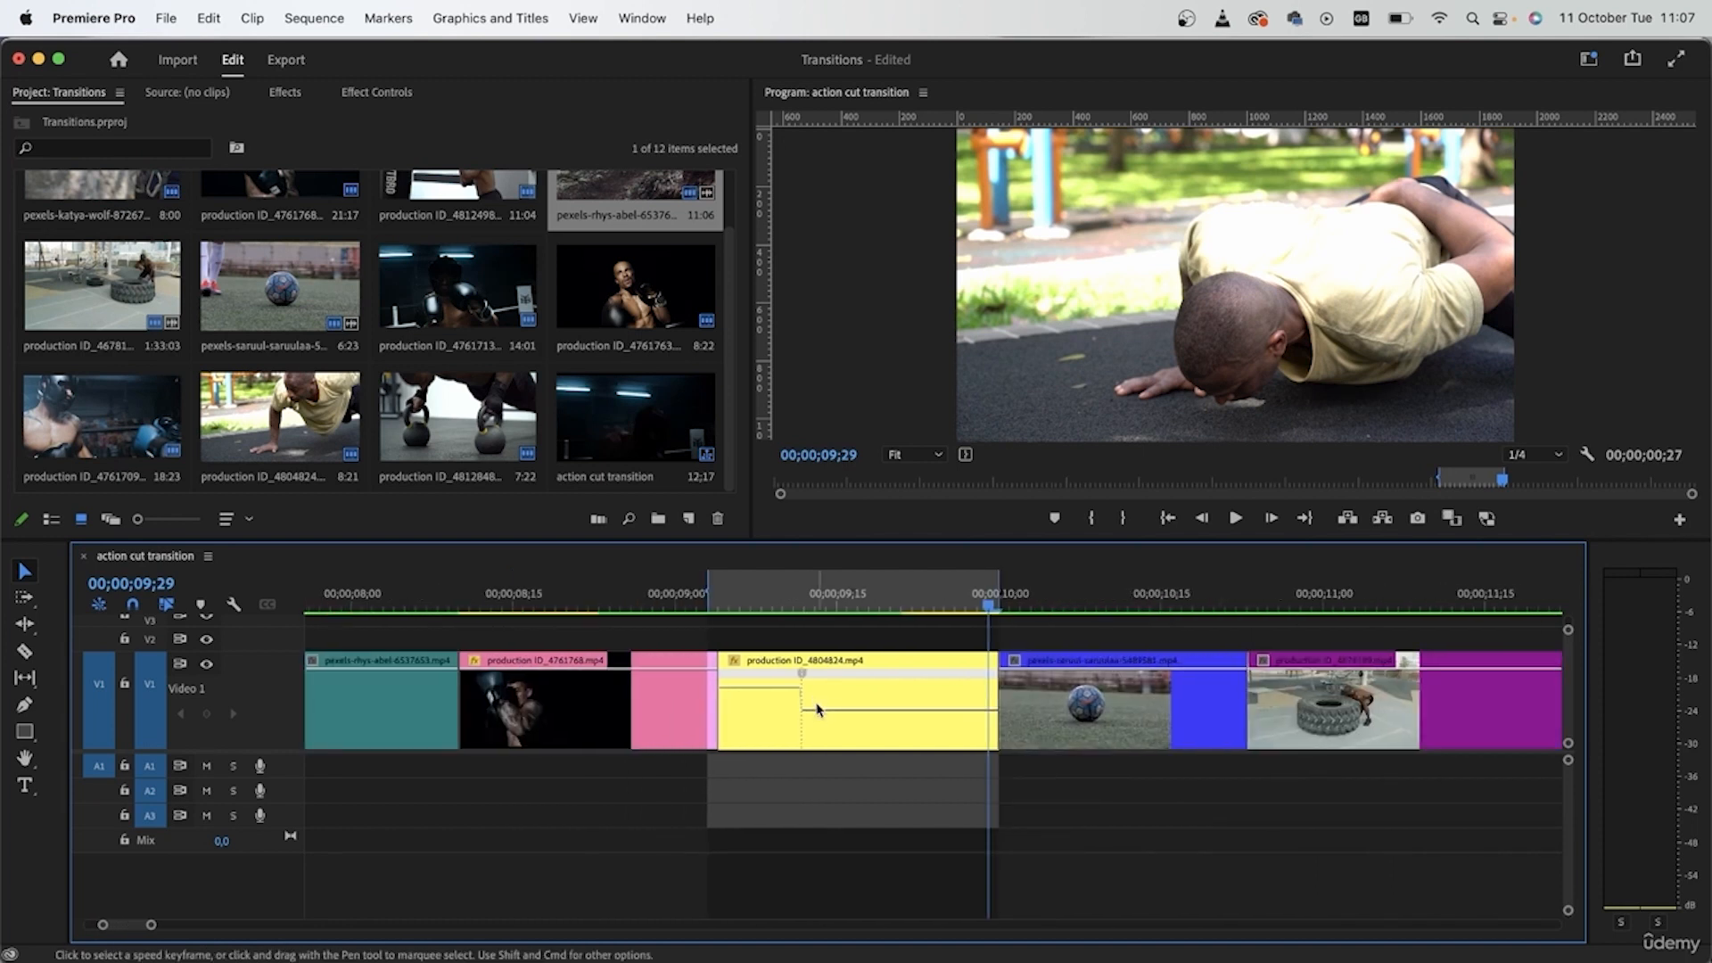
{"action": "key", "text": "alt+x"}
{"action": "scroll", "coordinate": [865, 714], "scroll_direction": "down", "scroll_amount": 5}
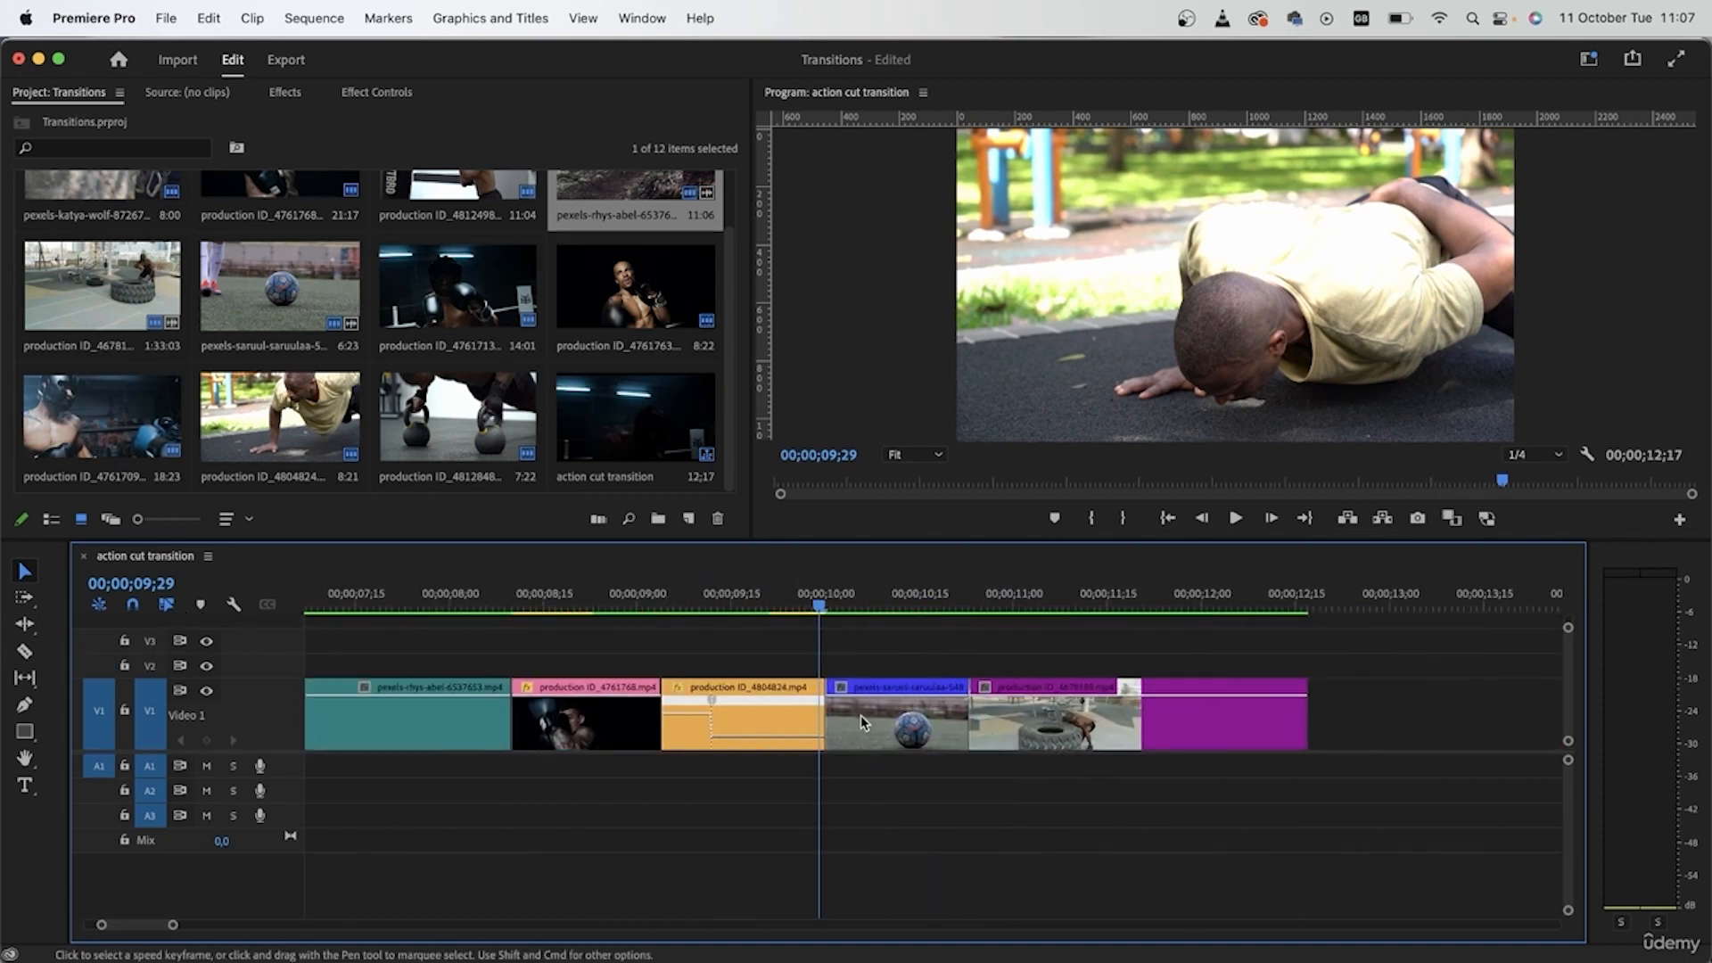
{"action": "key", "text": "space"}
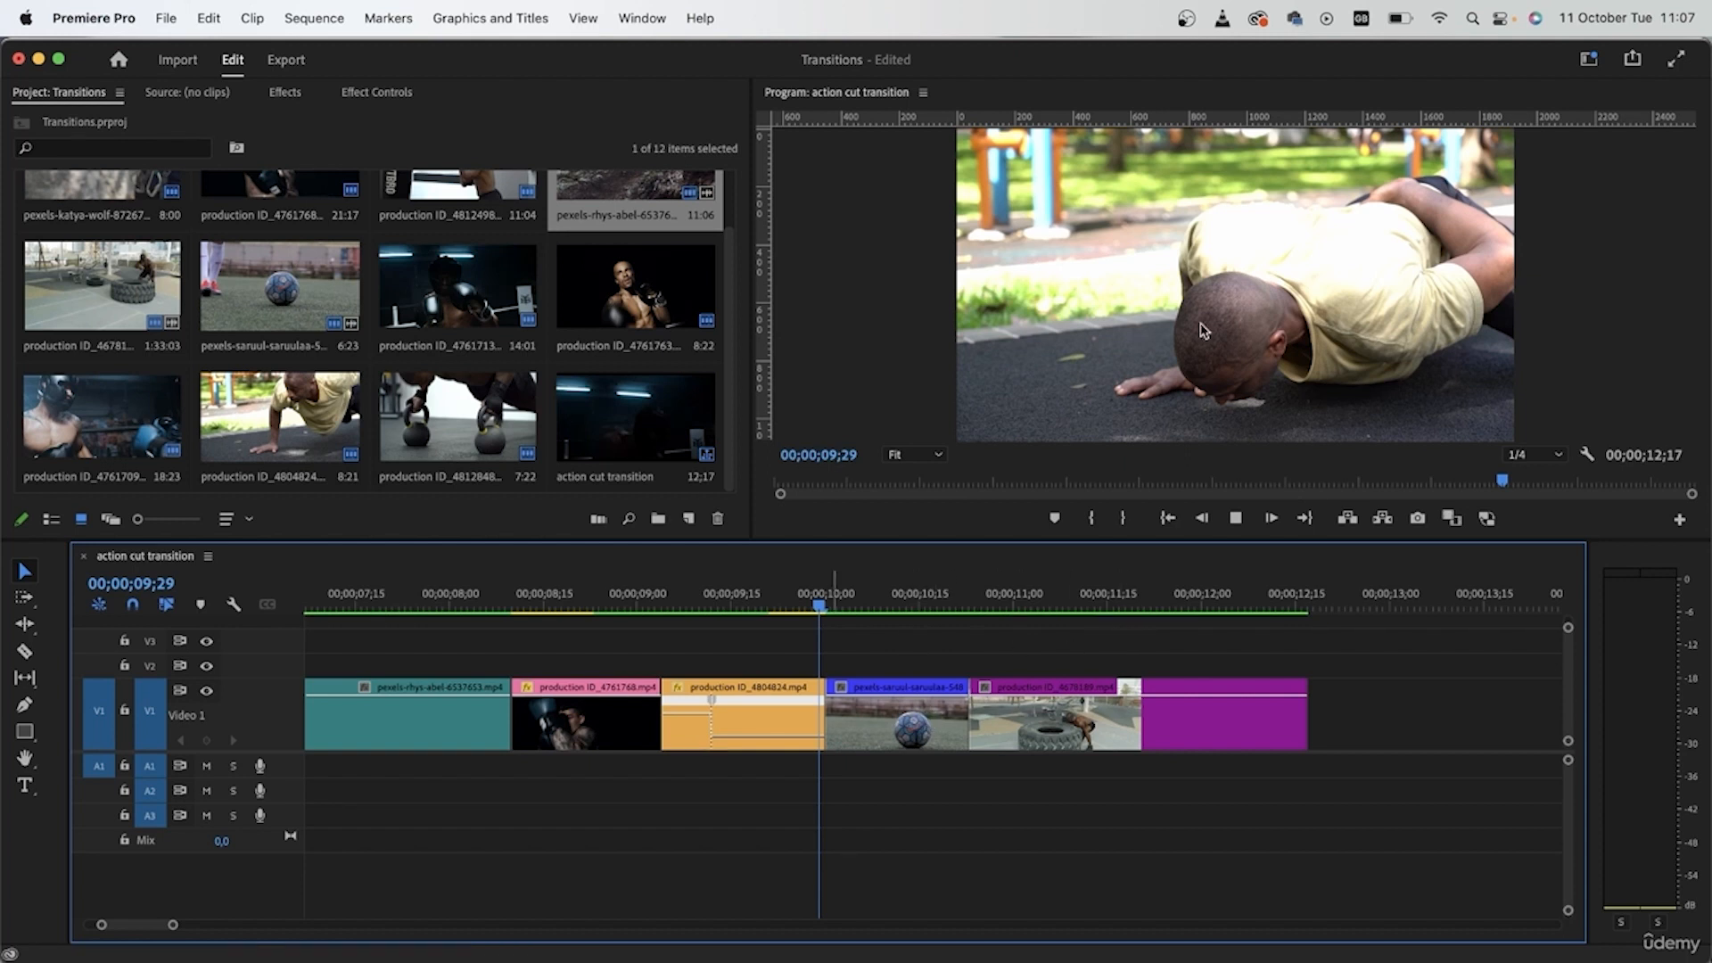
{"action": "key", "text": "space"}
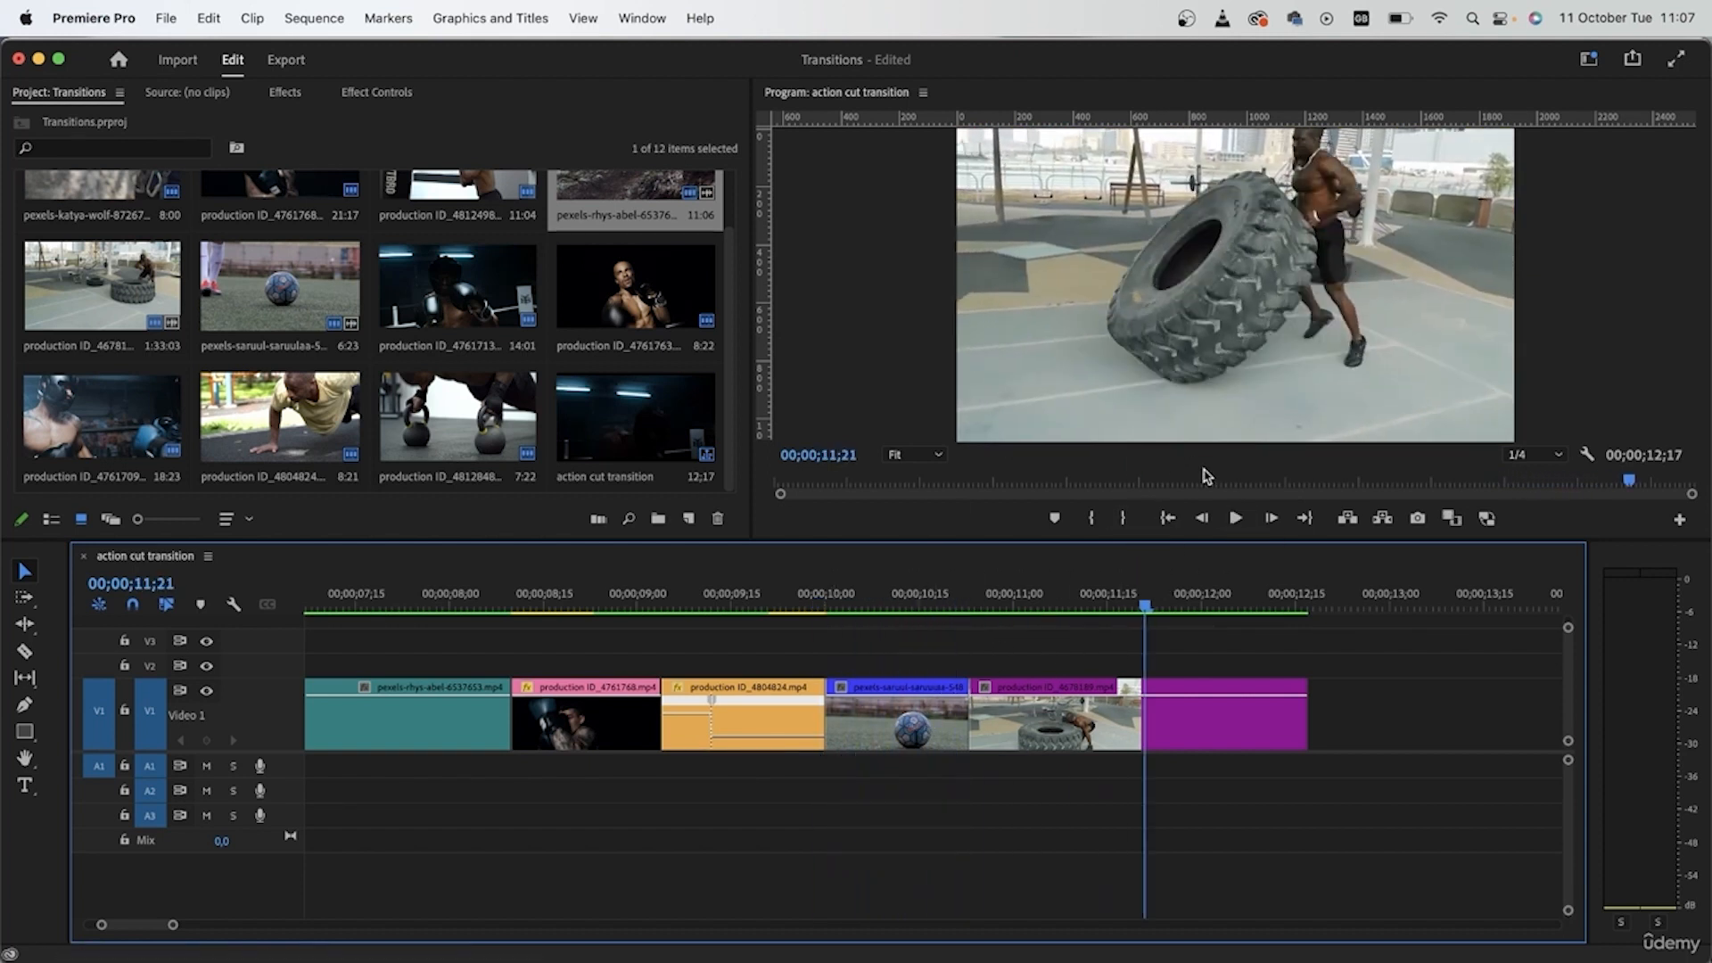
Step: Extend the end of the final tire clip to about 00;00;13;17 and select the clip
{"action": "left_click_drag", "start_coordinate": [1147, 608], "coordinate": [1081, 622]}
{"action": "left_click_drag", "start_coordinate": [1303, 714], "coordinate": [1495, 727]}
{"action": "scroll", "coordinate": [1248, 722], "scroll_direction": "right", "scroll_amount": 4}
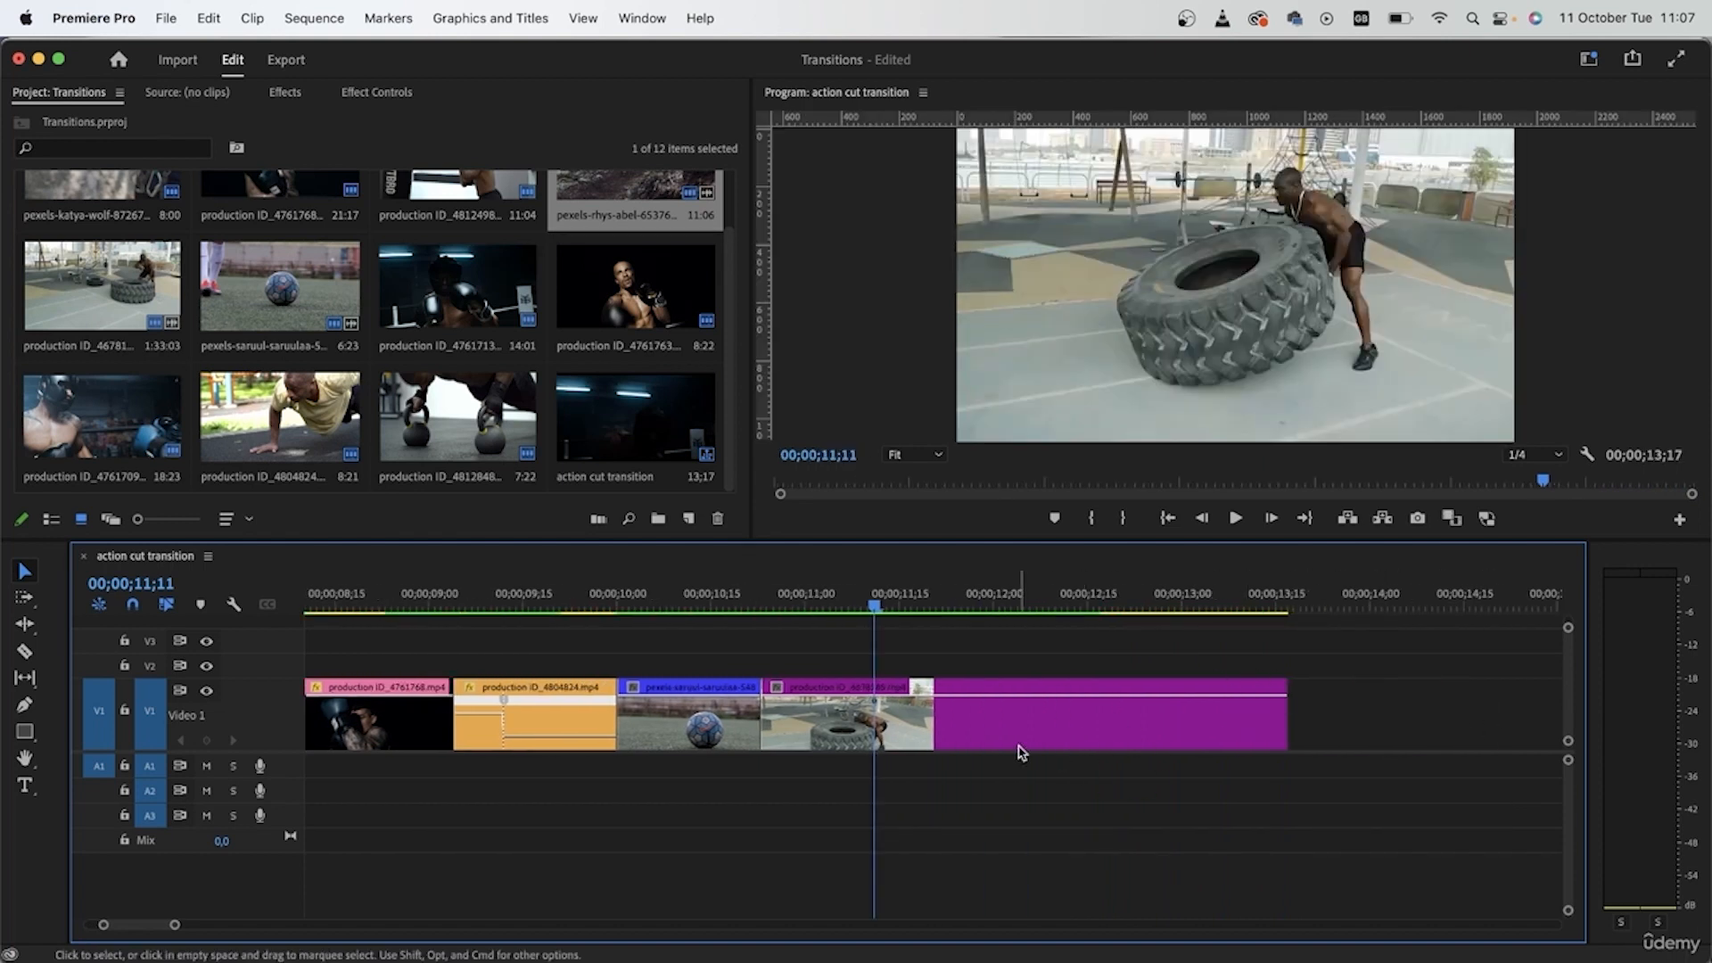
{"action": "left_click", "coordinate": [778, 689]}
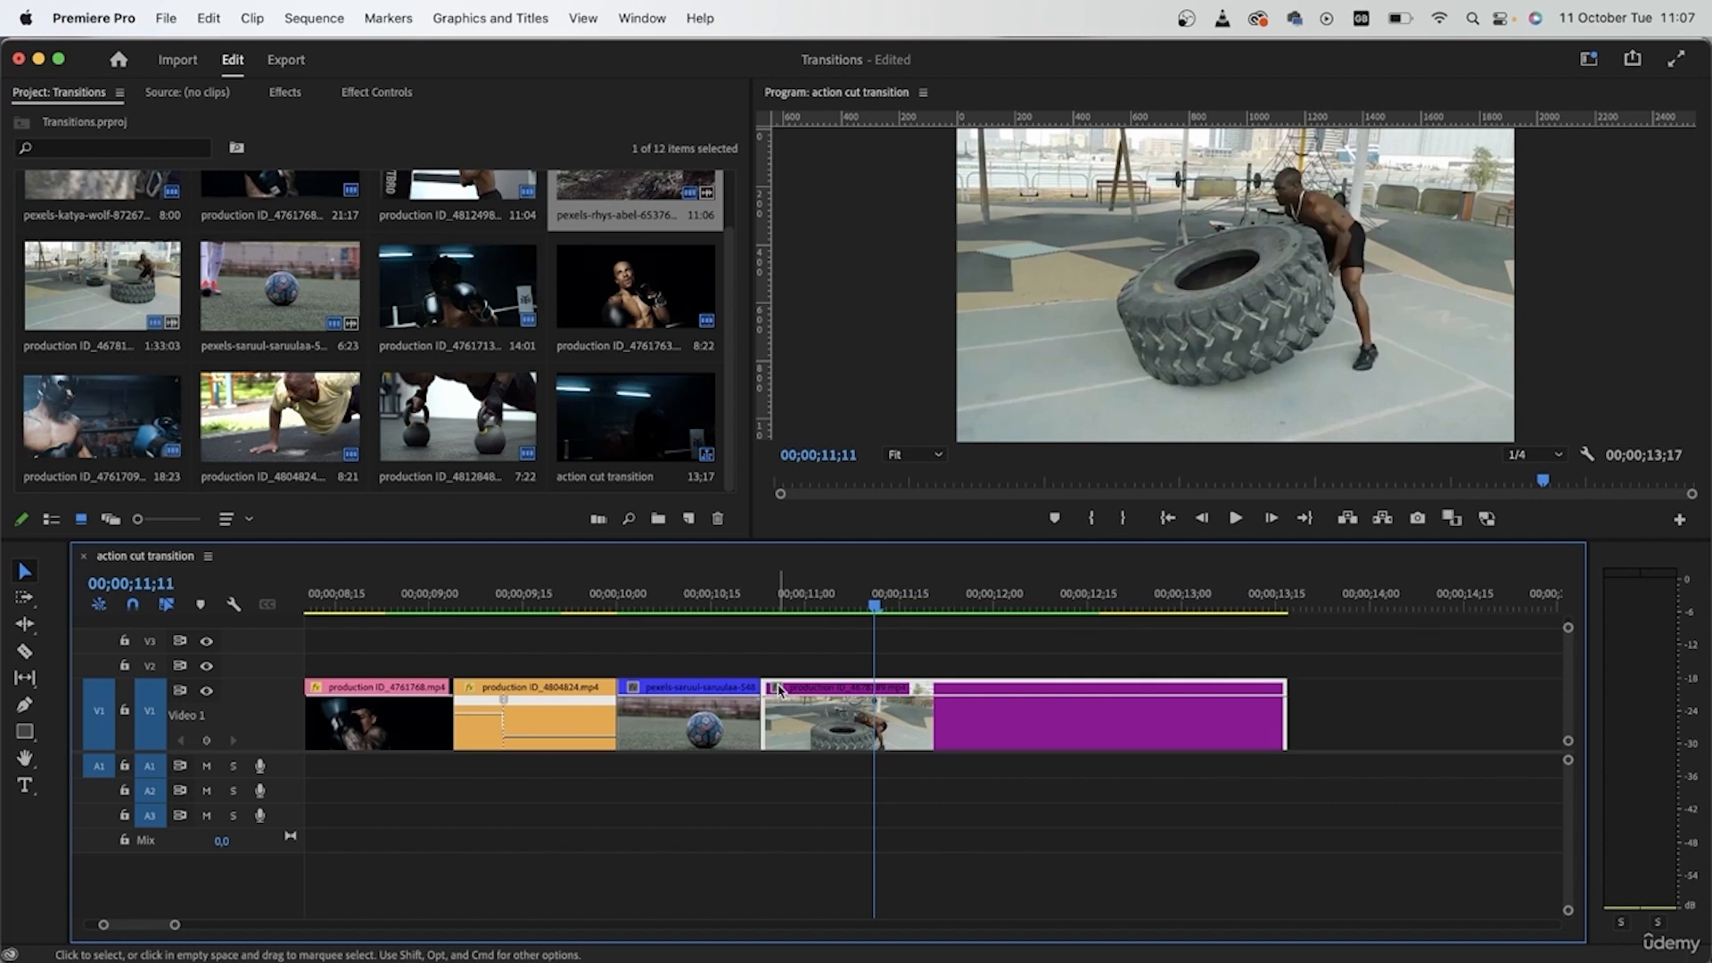
Step: Show the Time Remapping speed line on the final tire clip
{"action": "left_click", "coordinate": [779, 689]}
{"action": "mouse_move", "coordinate": [830, 753]}
{"action": "left_click", "coordinate": [941, 753]}
{"action": "key", "text": "="}
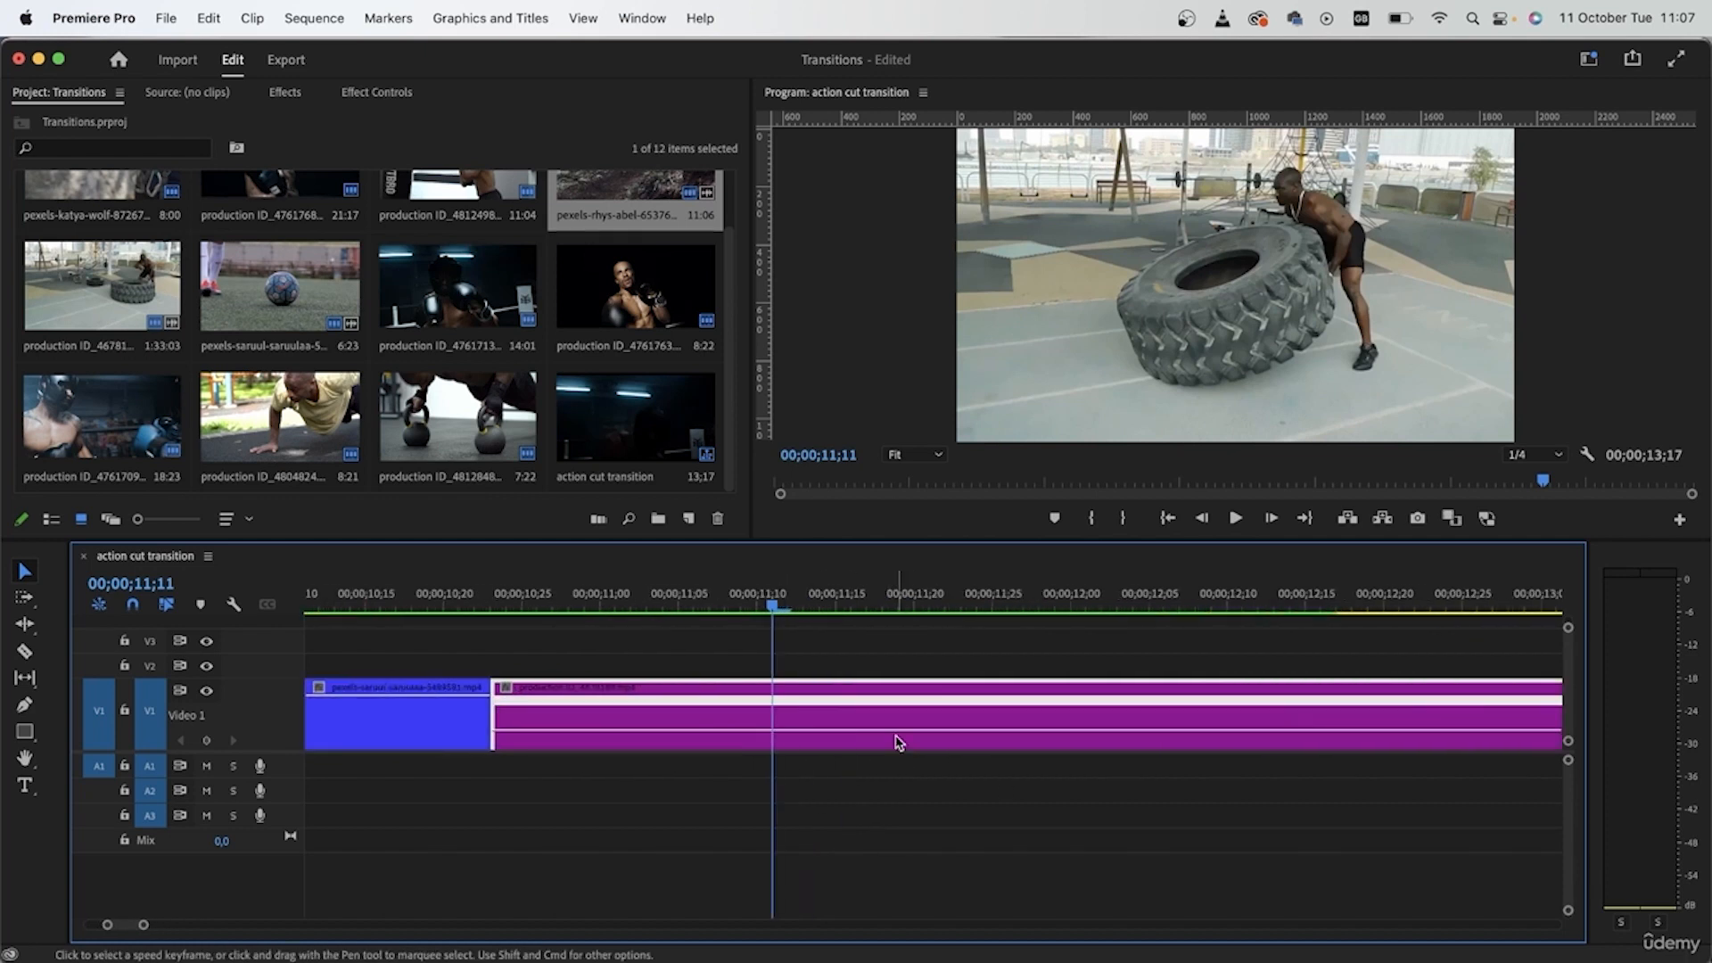
{"action": "scroll", "coordinate": [454, 660], "scroll_direction": "down", "scroll_amount": 1}
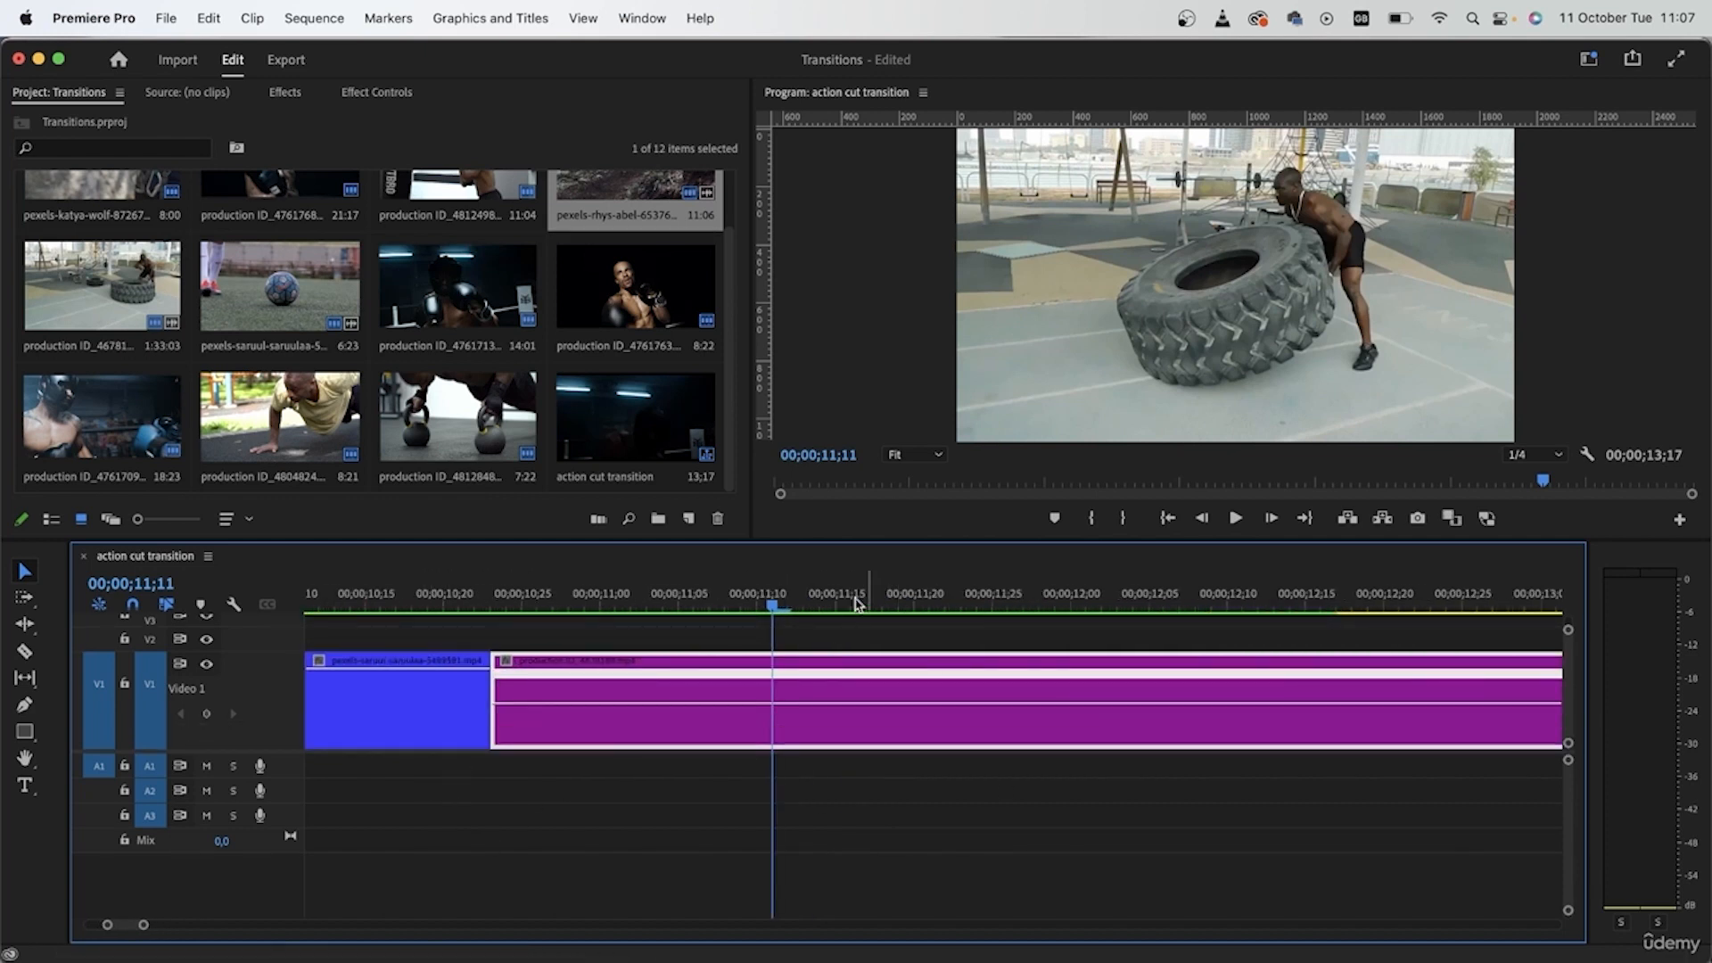
Step: Add a speed keyframe to the tire clip at 00;00;12;16, where the athlete pushes the tire over
{"action": "left_click_drag", "start_coordinate": [772, 603], "coordinate": [1323, 615]}
{"action": "key", "text": "p"}
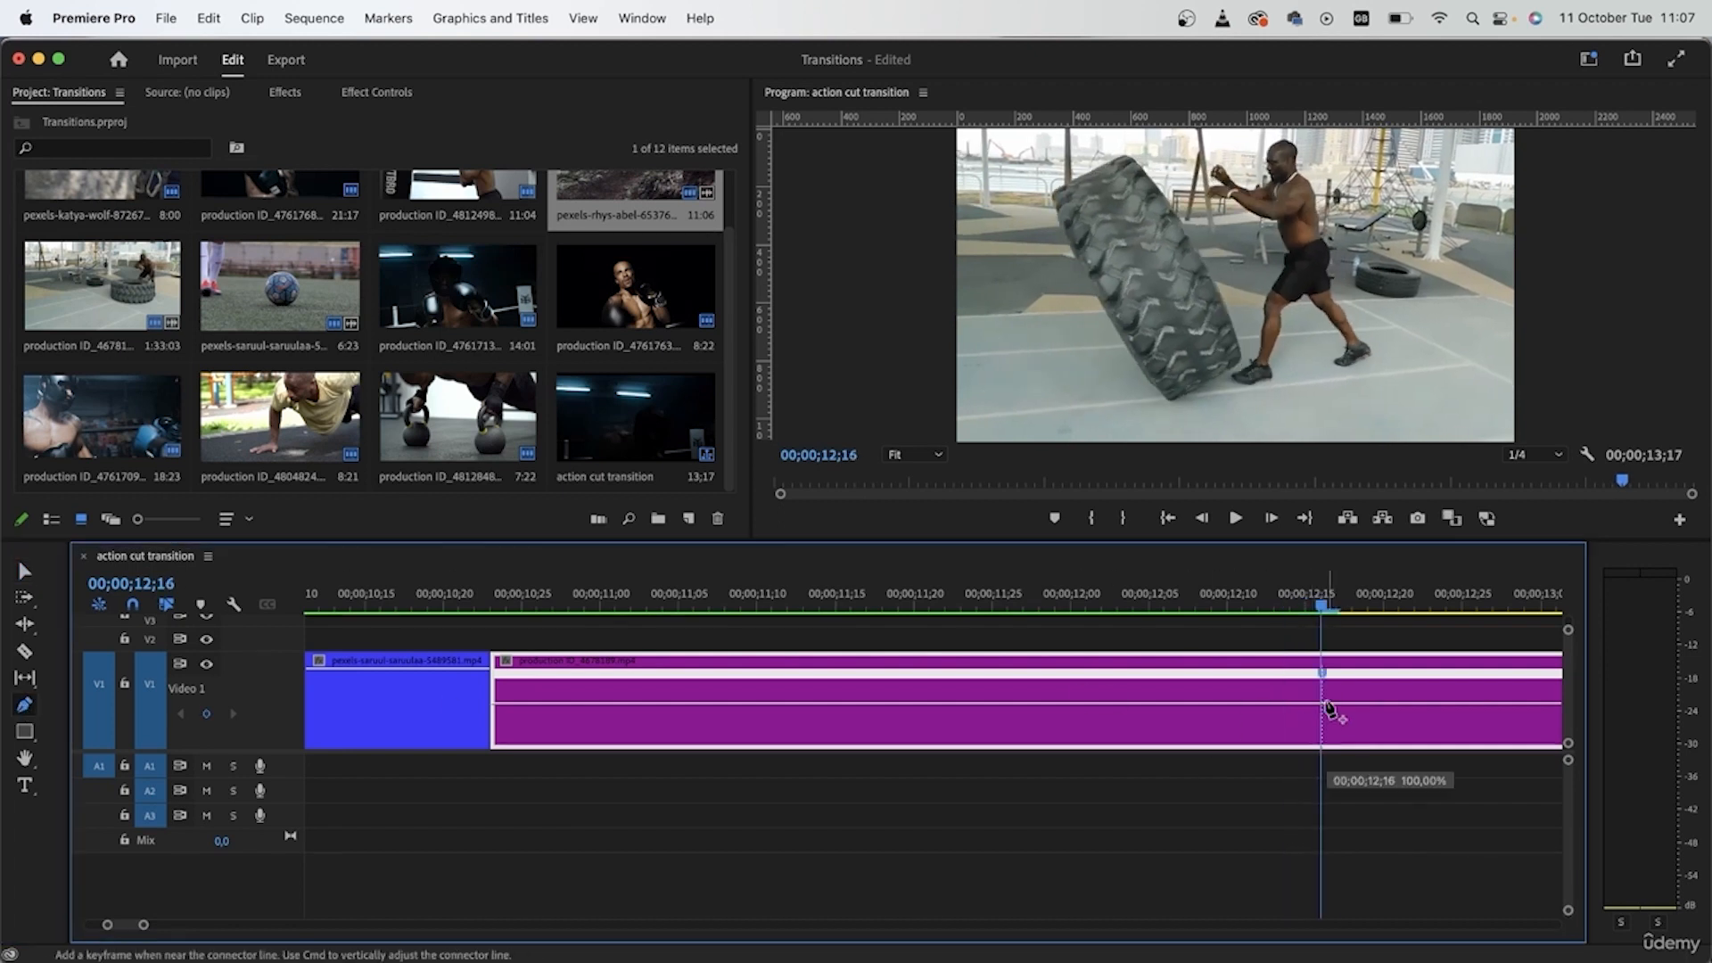
{"action": "scroll", "coordinate": [1323, 713], "scroll_direction": "right", "scroll_amount": 2}
{"action": "key", "text": "v"}
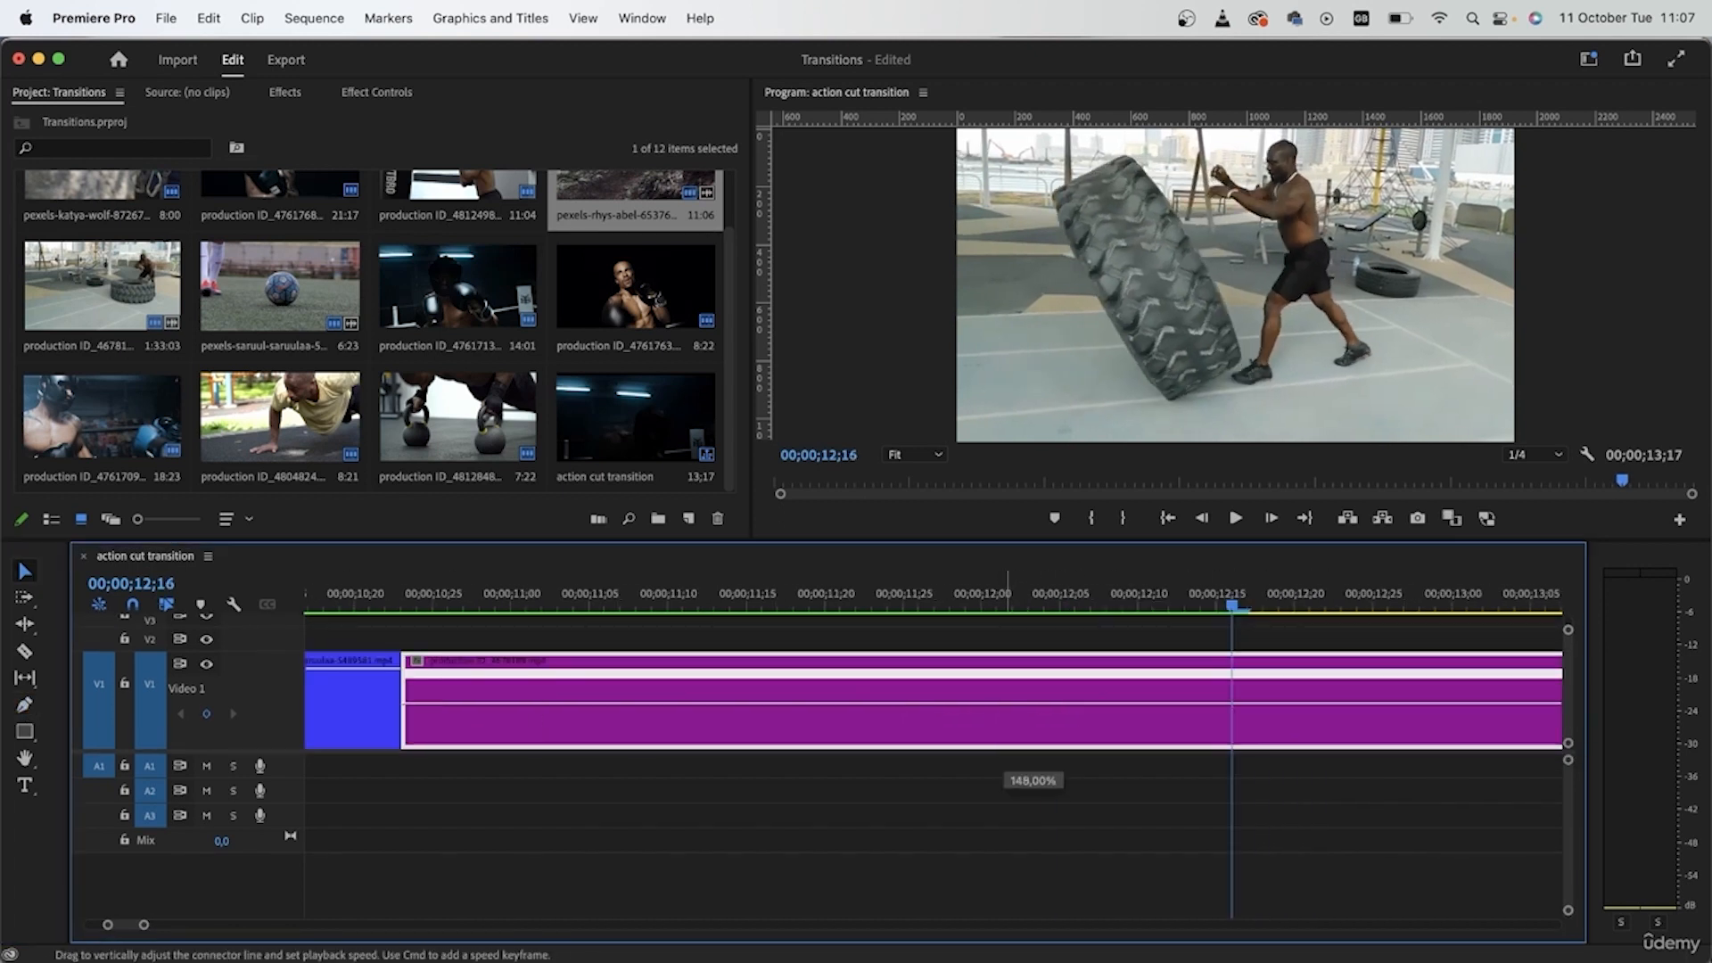
Step: Speed up the part of the tire clip before the speed keyframe and slow down the part after it
{"action": "left_click_drag", "start_coordinate": [1008, 644], "coordinate": [1007, 627]}
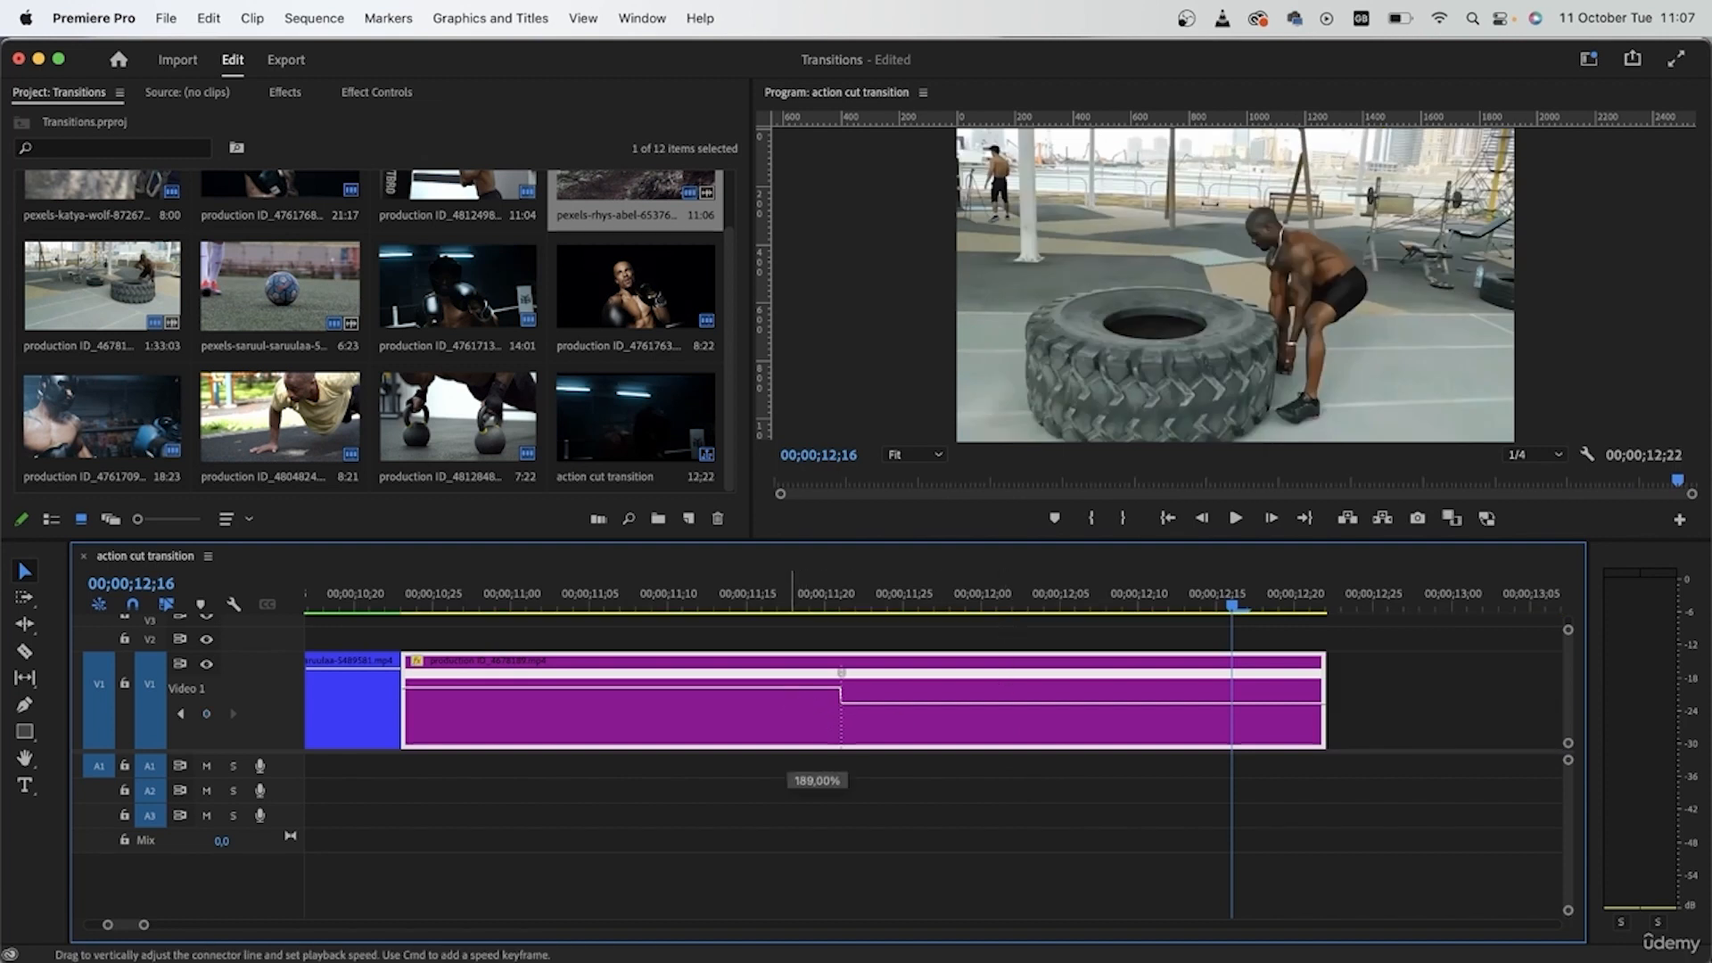
{"action": "left_click_drag", "start_coordinate": [792, 683], "coordinate": [791, 662]}
{"action": "scroll", "coordinate": [802, 736], "scroll_direction": "left", "scroll_amount": 2}
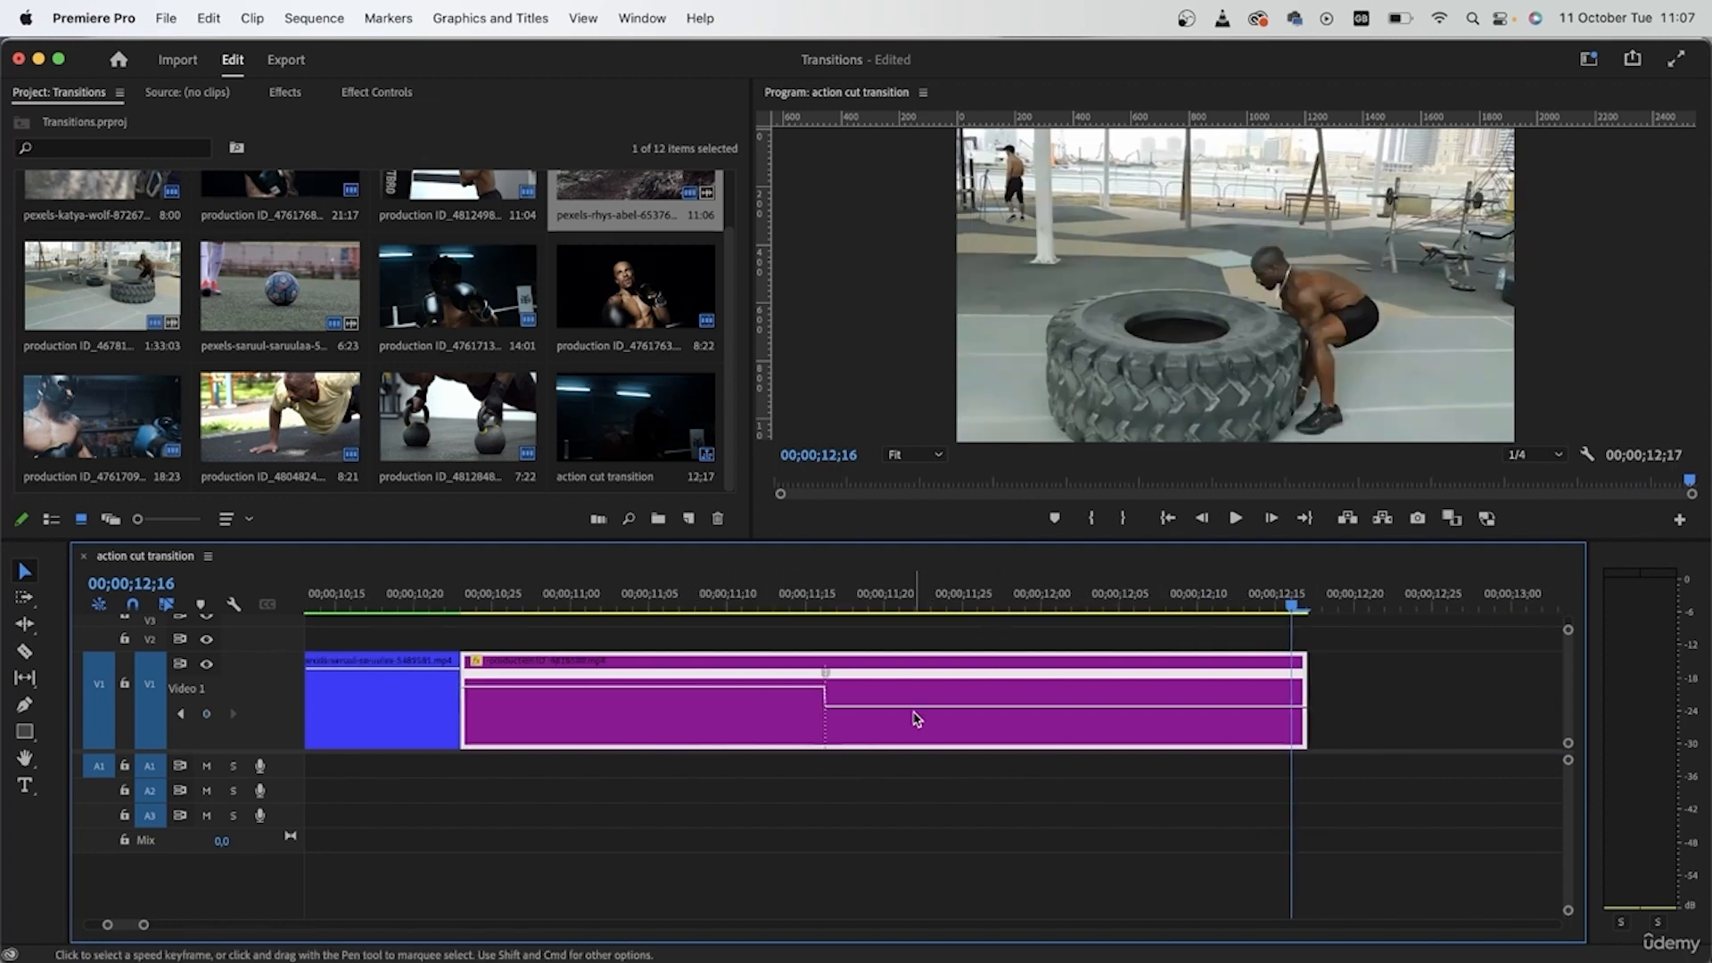
{"action": "left_click_drag", "start_coordinate": [913, 712], "coordinate": [913, 717]}
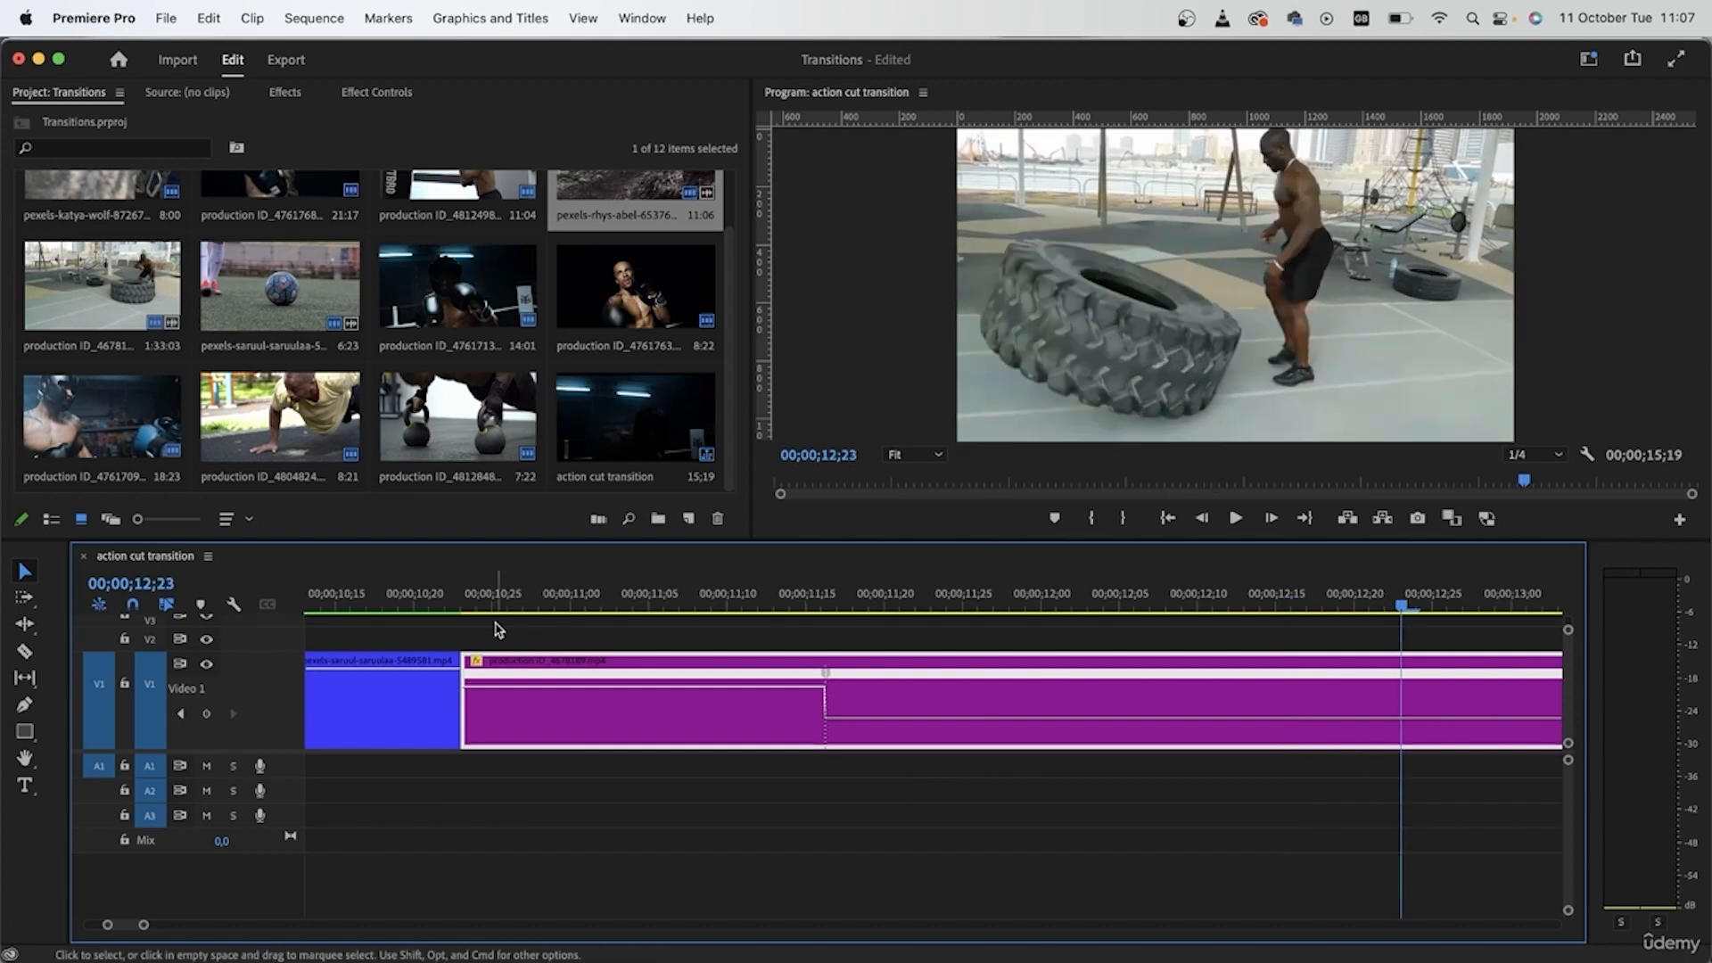
Step: Set the in point at 00;00;10;23 and the out point just past the tire clip's end, and render in to out
{"action": "left_click", "coordinate": [431, 610]}
{"action": "left_click_drag", "start_coordinate": [431, 614], "coordinate": [462, 614]}
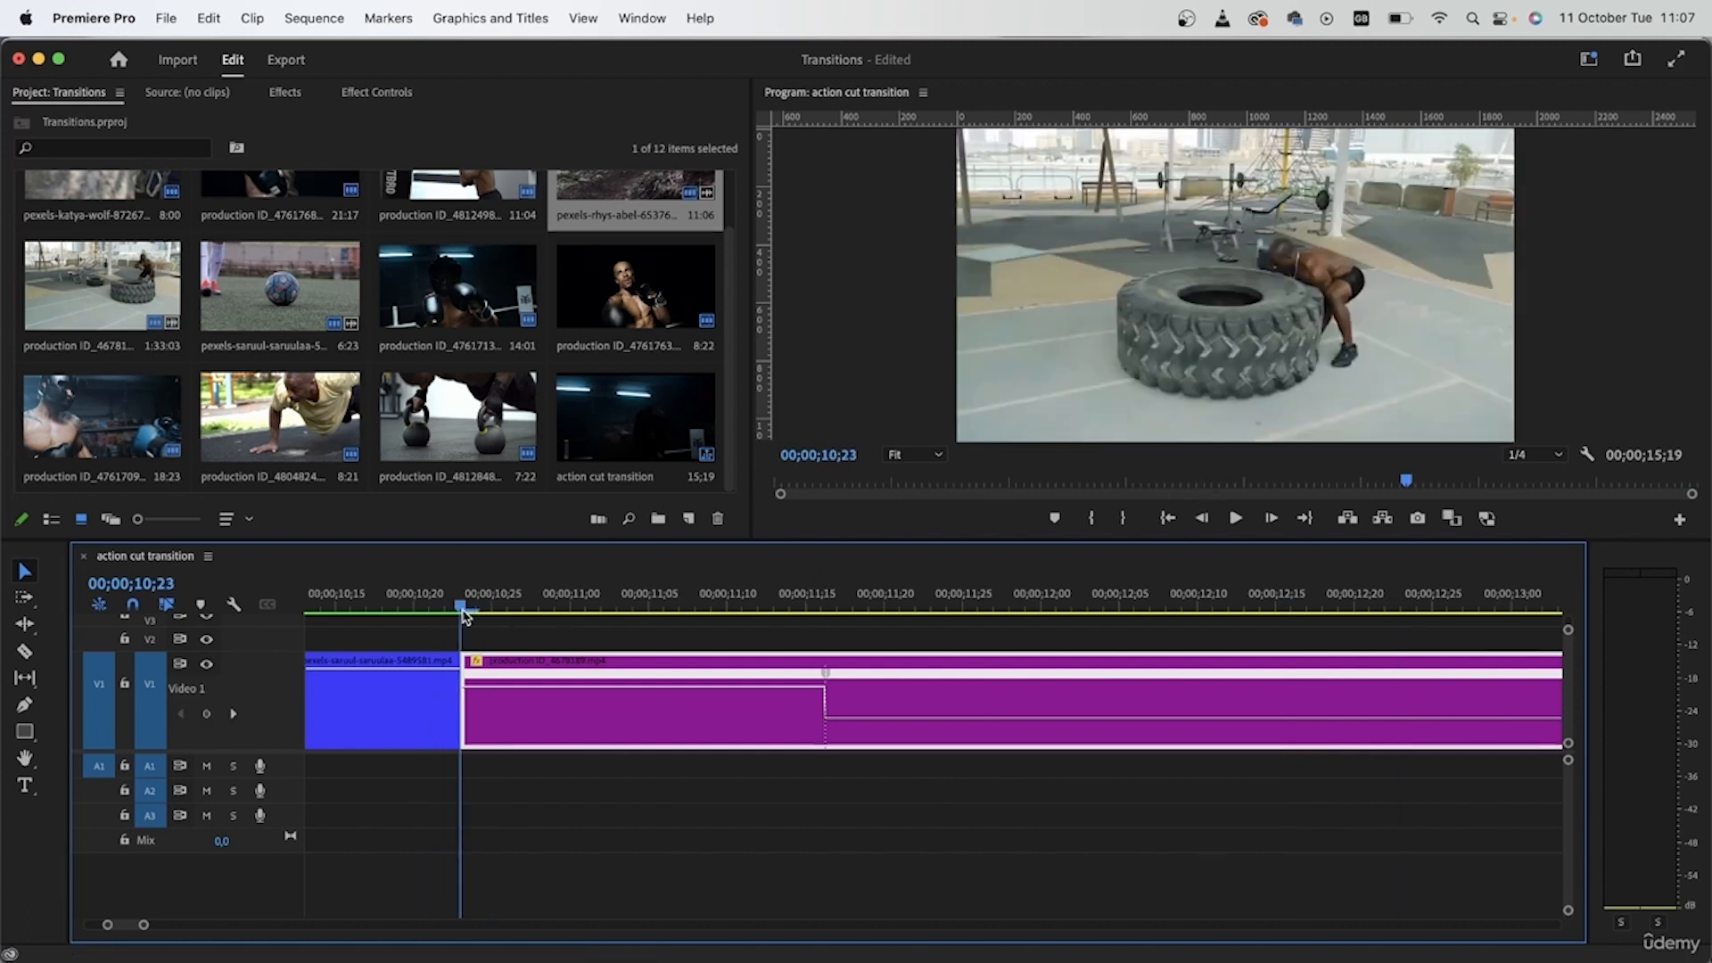
{"action": "key", "text": "i"}
{"action": "scroll", "coordinate": [772, 711], "scroll_direction": "down", "scroll_amount": 5}
{"action": "left_click", "coordinate": [1096, 600]}
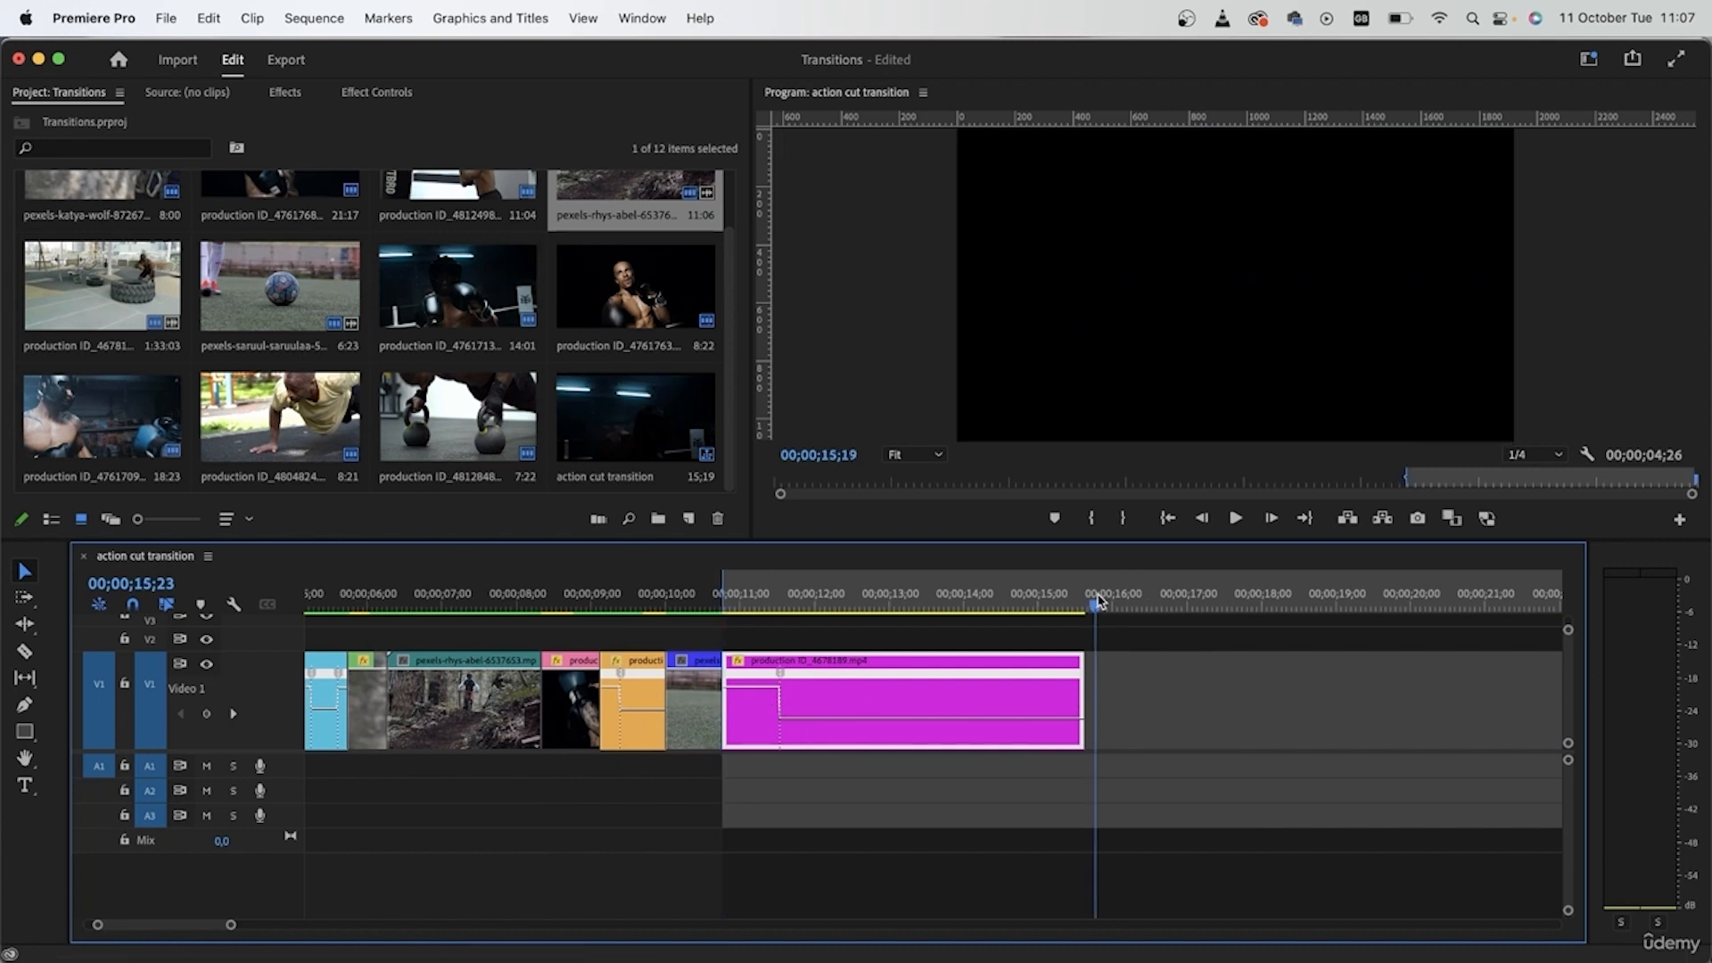
{"action": "left_click_drag", "start_coordinate": [1096, 599], "coordinate": [1089, 599]}
{"action": "key", "text": "o"}
{"action": "left_click", "coordinate": [314, 17]}
{"action": "left_click", "coordinate": [348, 108]}
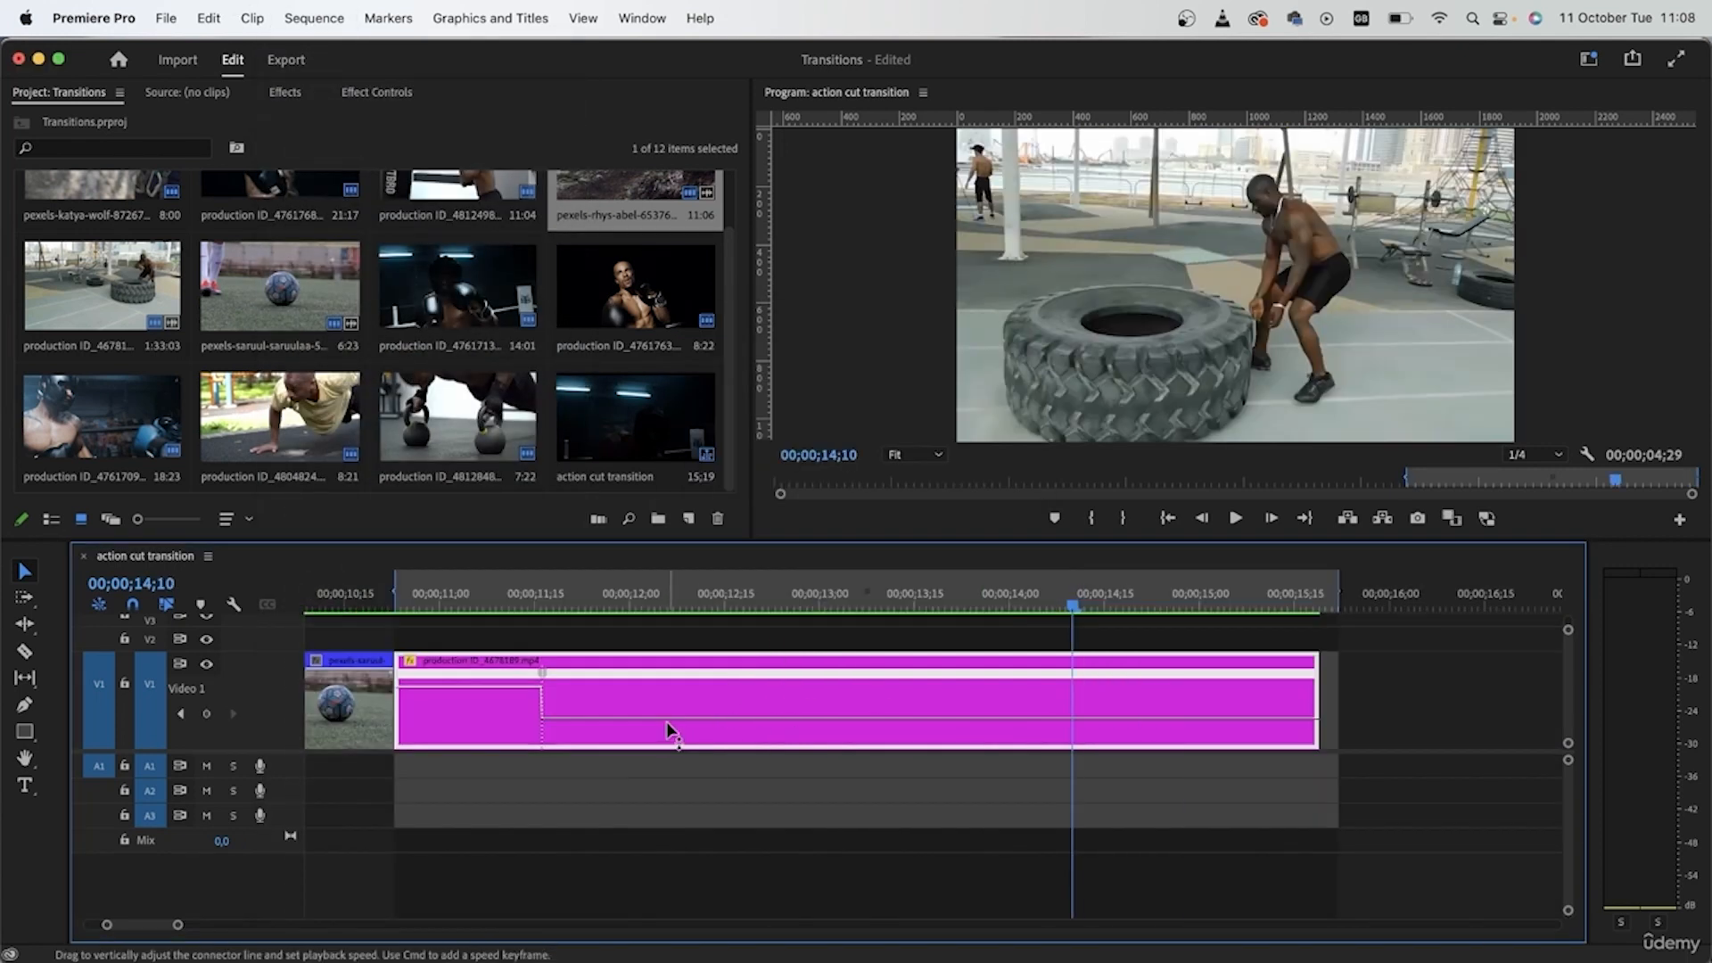
Step: Raise the tire clip's speed after the keyframe so the clip ends at 00;00;13;00, and move the out point to about 00;00;12;28
{"action": "left_click_drag", "start_coordinate": [666, 721], "coordinate": [666, 710]}
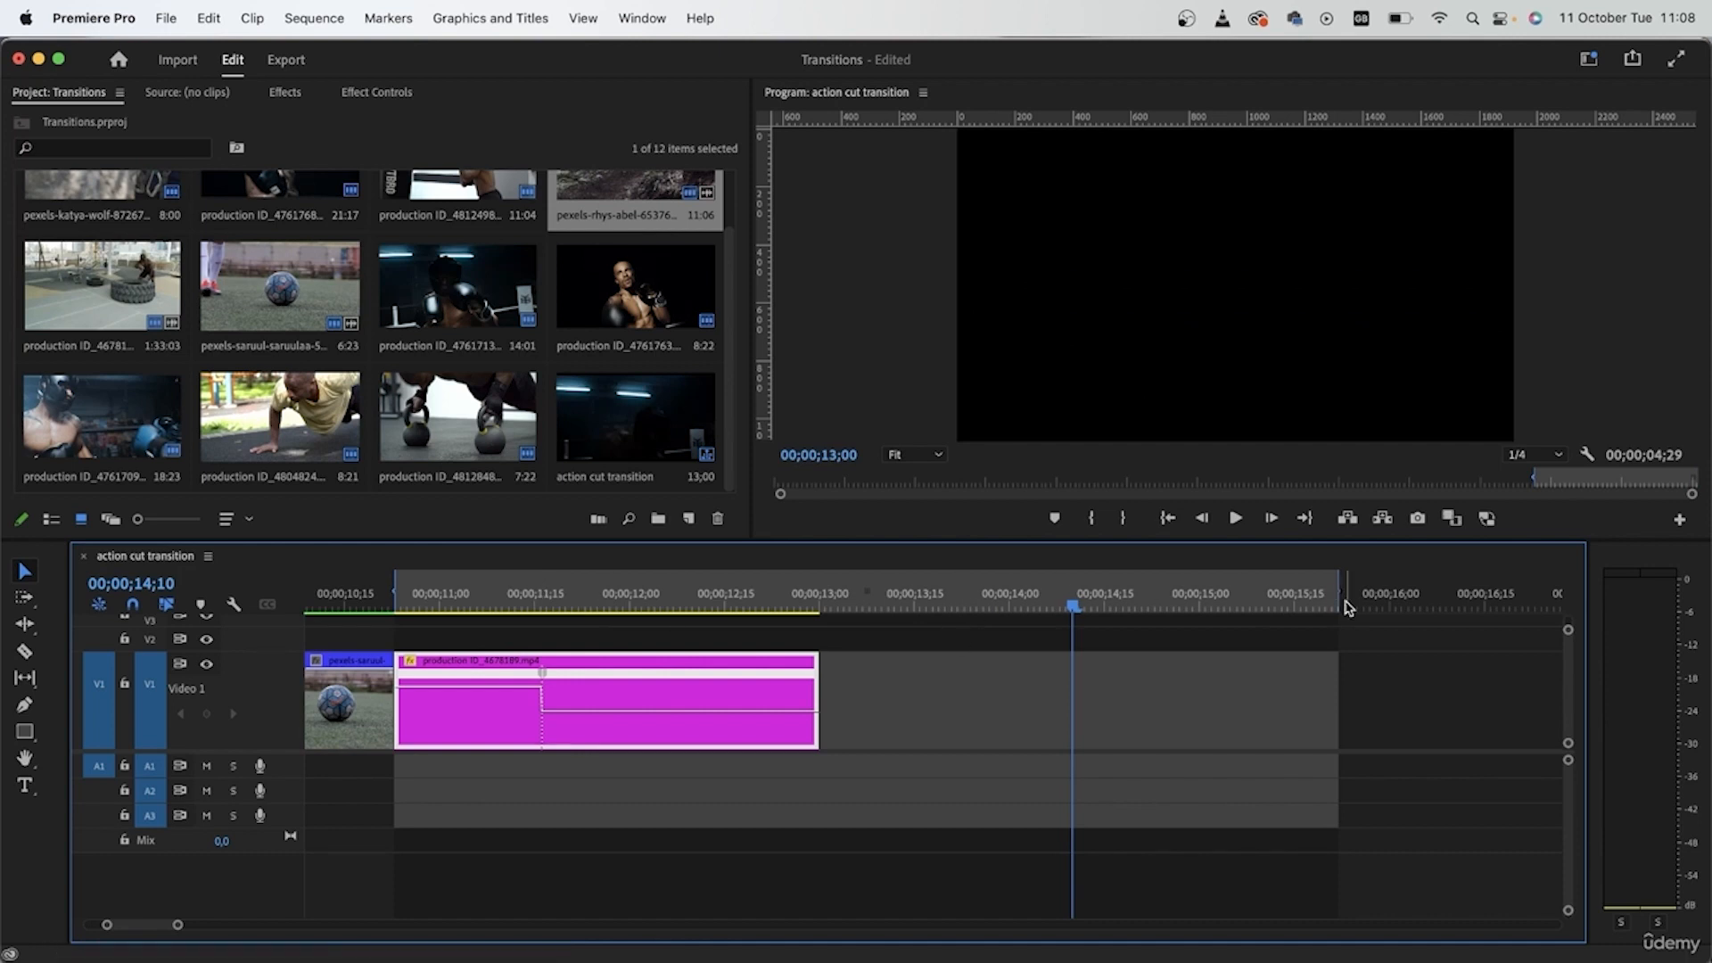
{"action": "left_click_drag", "start_coordinate": [1340, 595], "coordinate": [807, 596]}
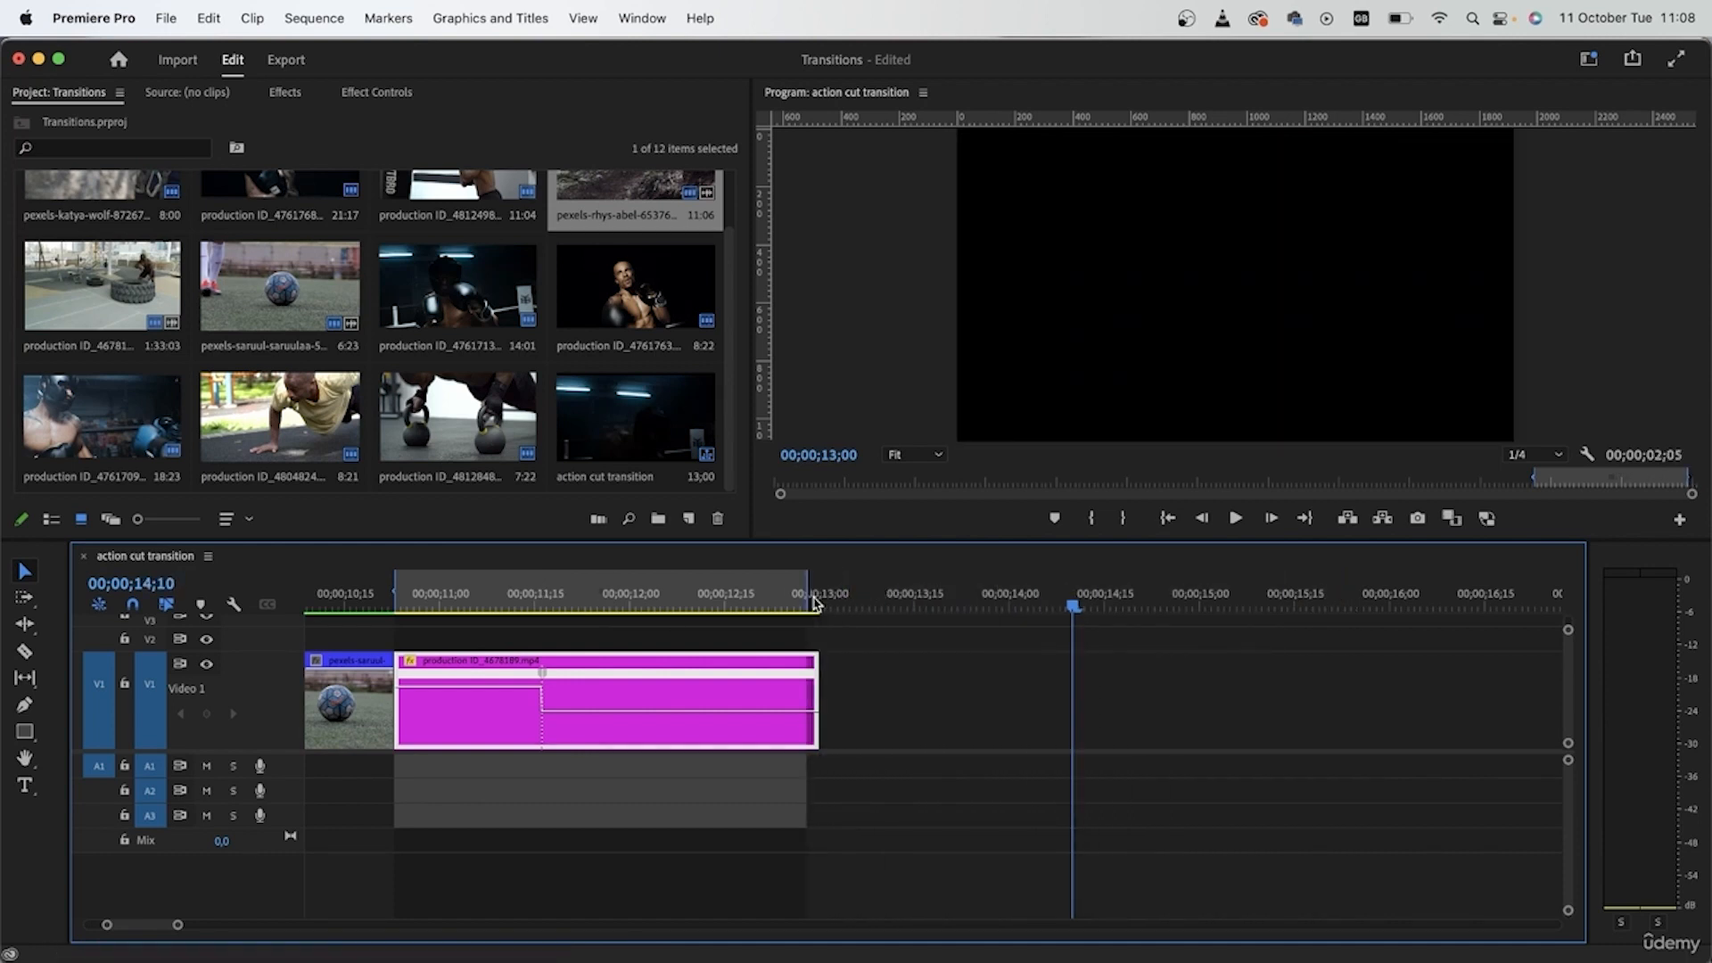
Step: Render the tire clip between the in and out points to preview its speed ramp, and render the whole sequence
{"action": "left_click", "coordinate": [314, 18]}
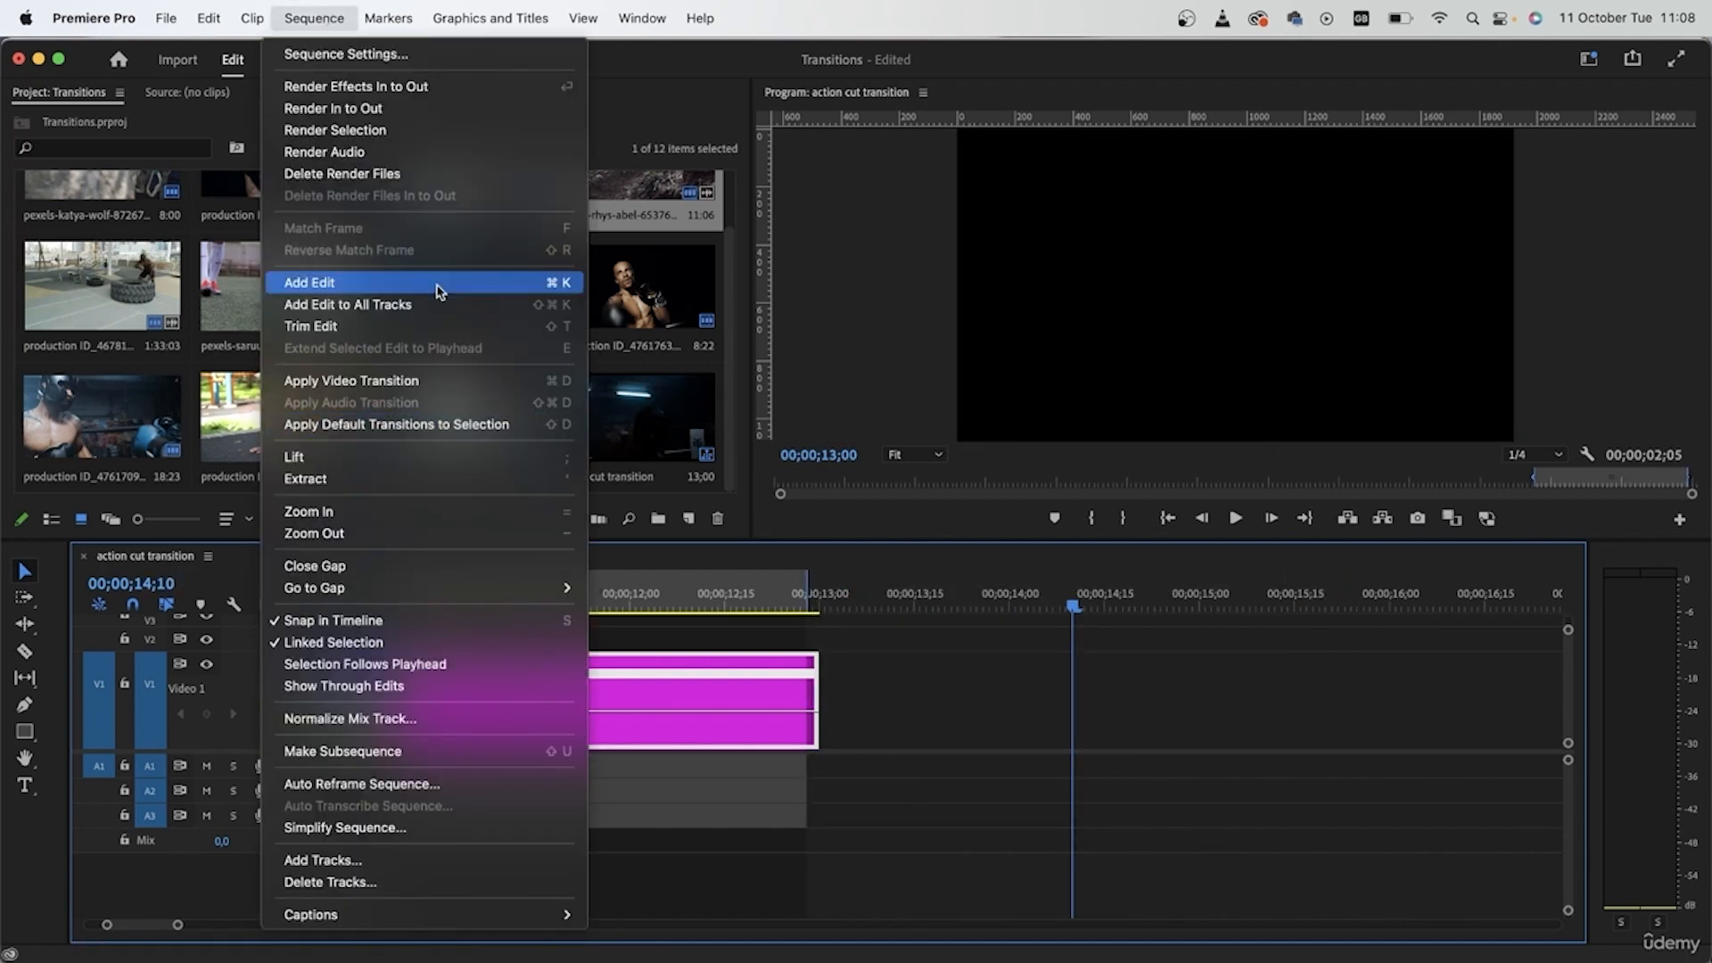
{"action": "left_click", "coordinate": [403, 108]}
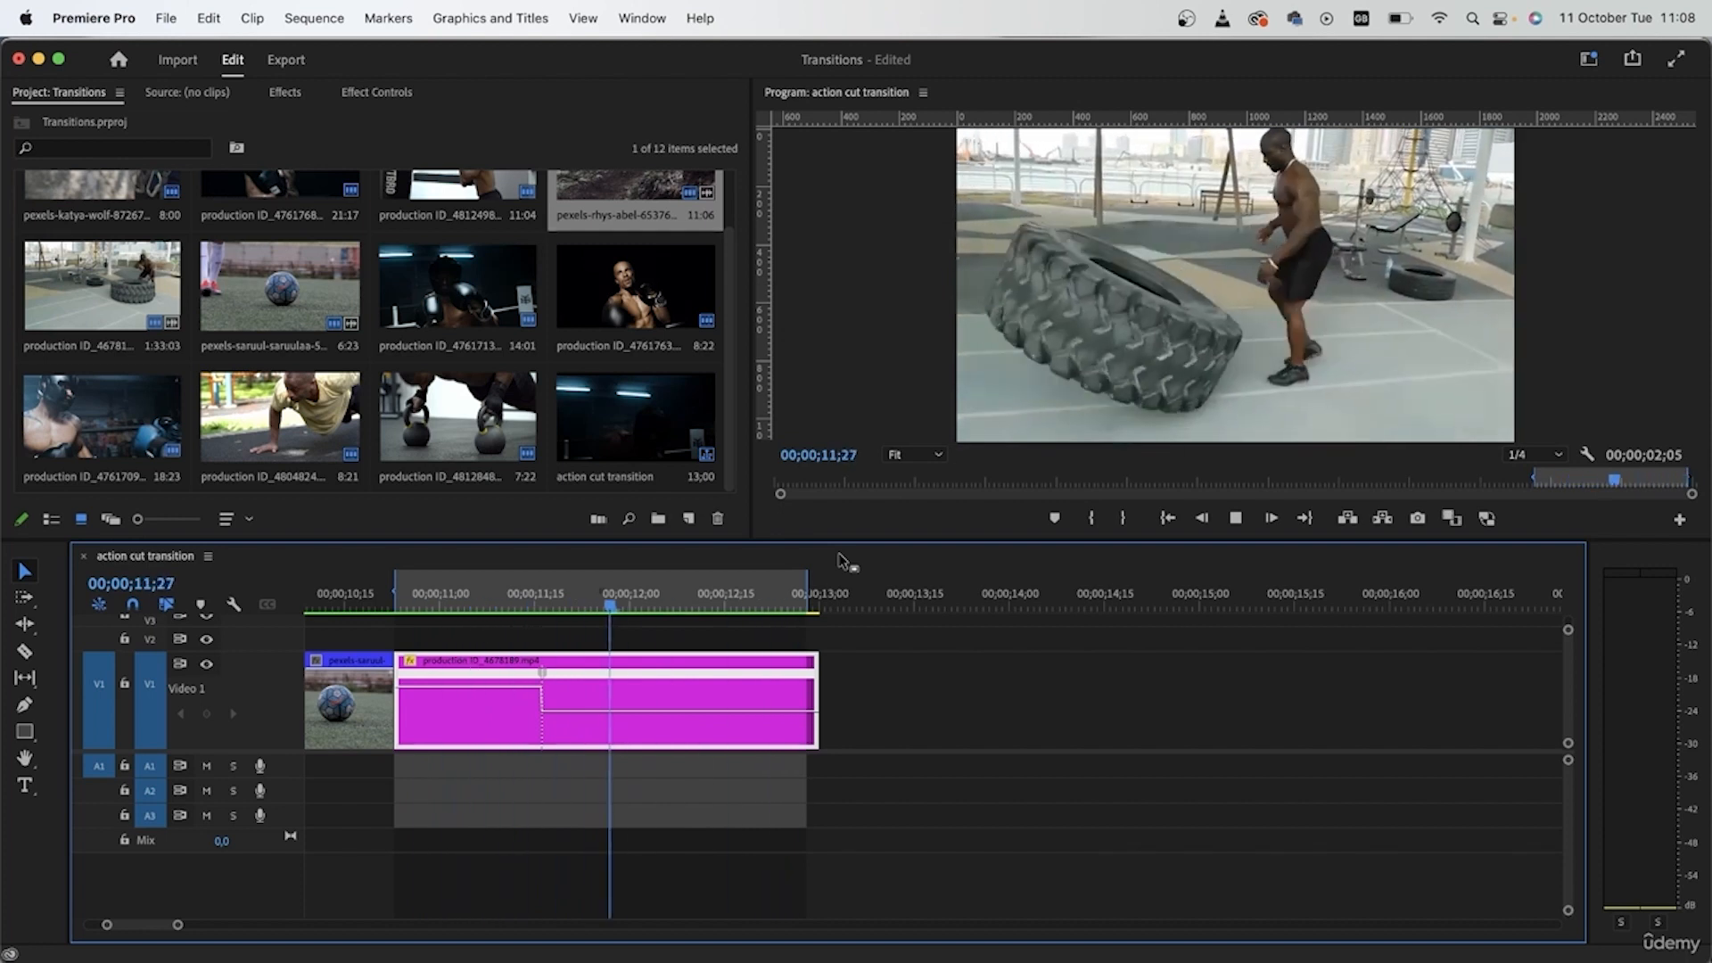
{"action": "key", "text": "Return"}
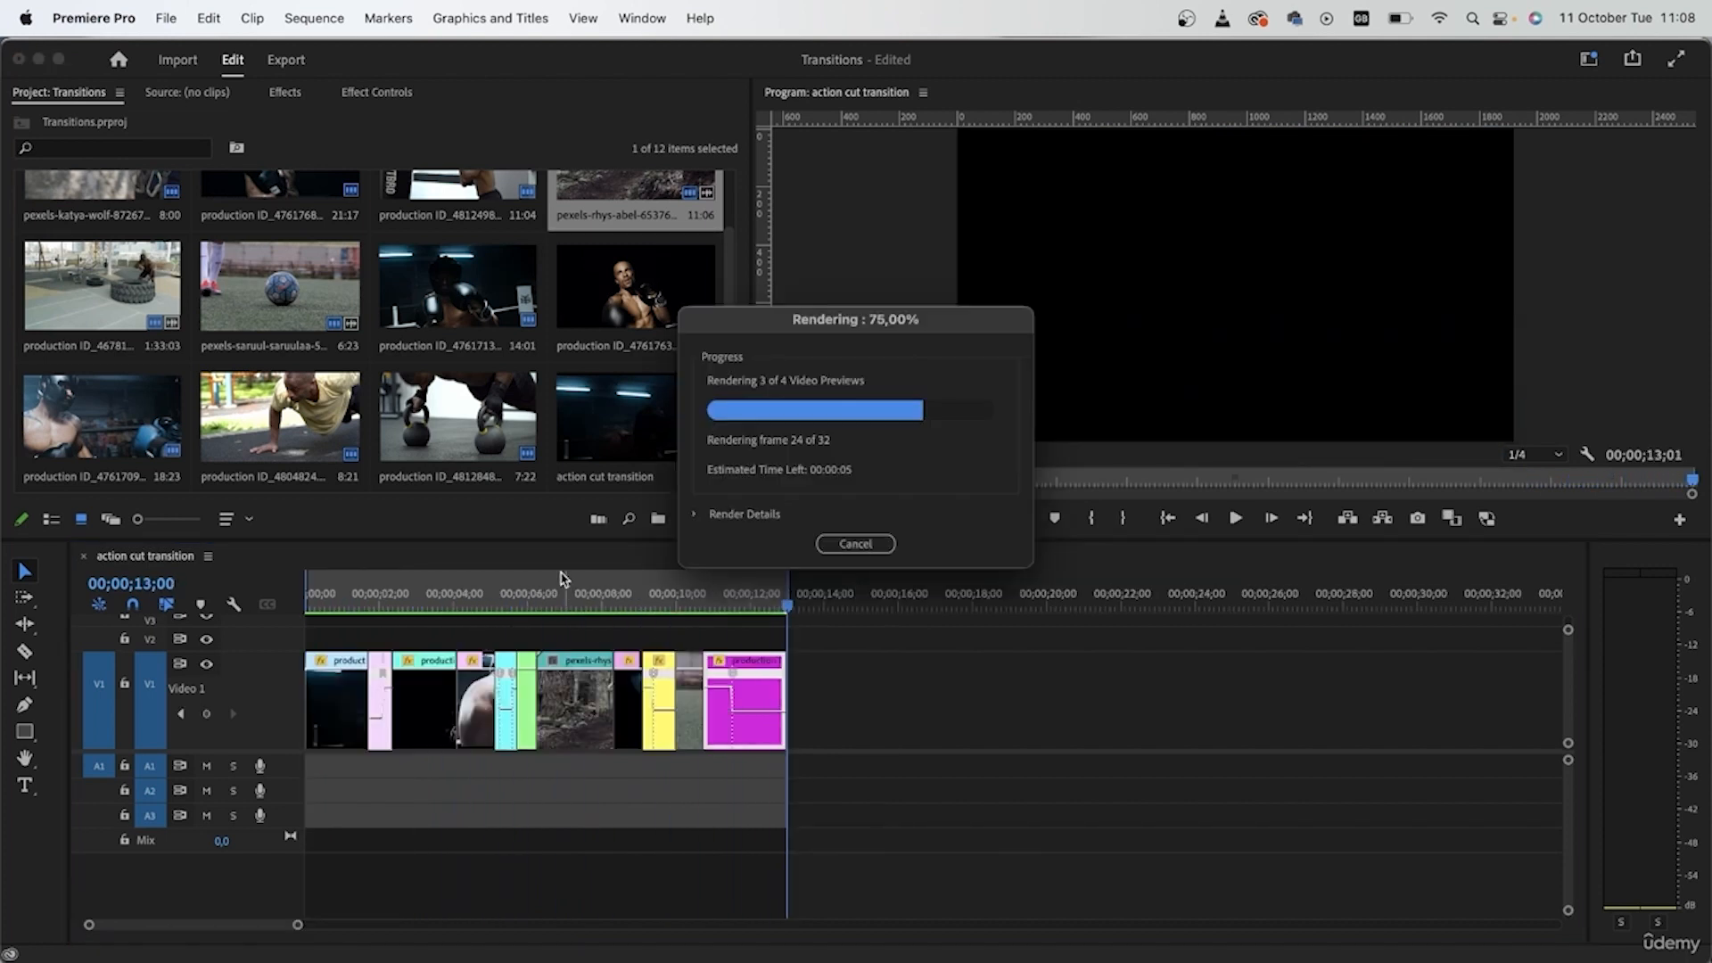